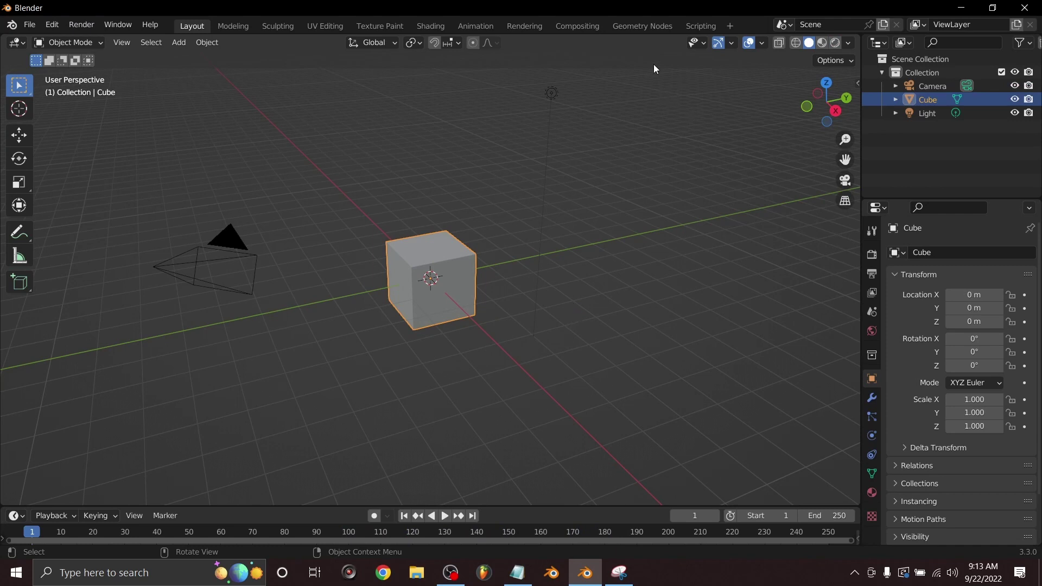
Switch the default cube scene to the Geometry Nodes workspace
left_click(643, 26)
Maximize the Blender window and create a new geometry node tree on the cube
key("q")
left_click(471, 236)
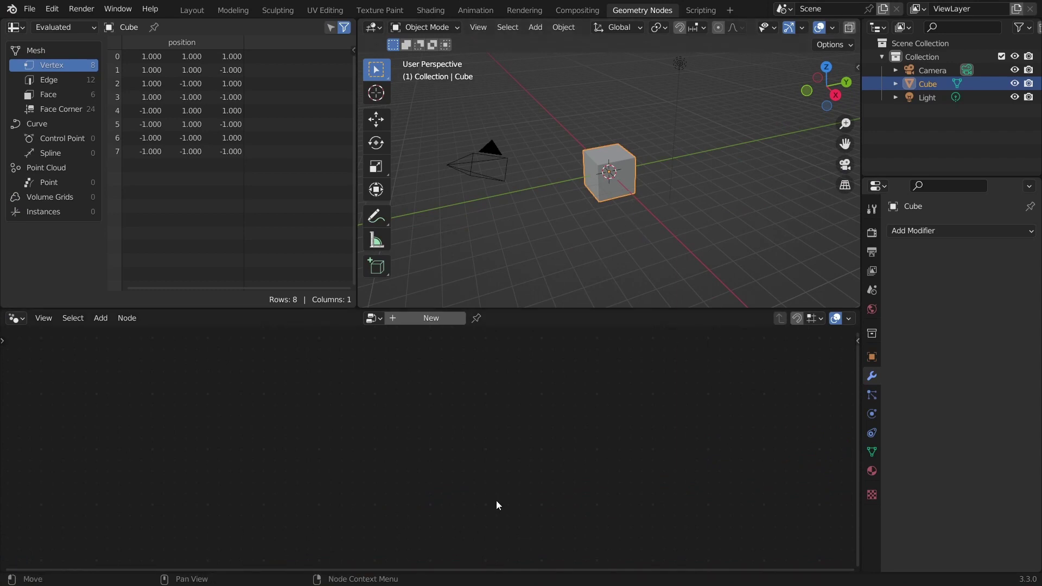
left_click(427, 320)
Delete the Group Input node and view through the scene camera, leaving the viewport empty
left_click_drag(364, 516, 253, 434)
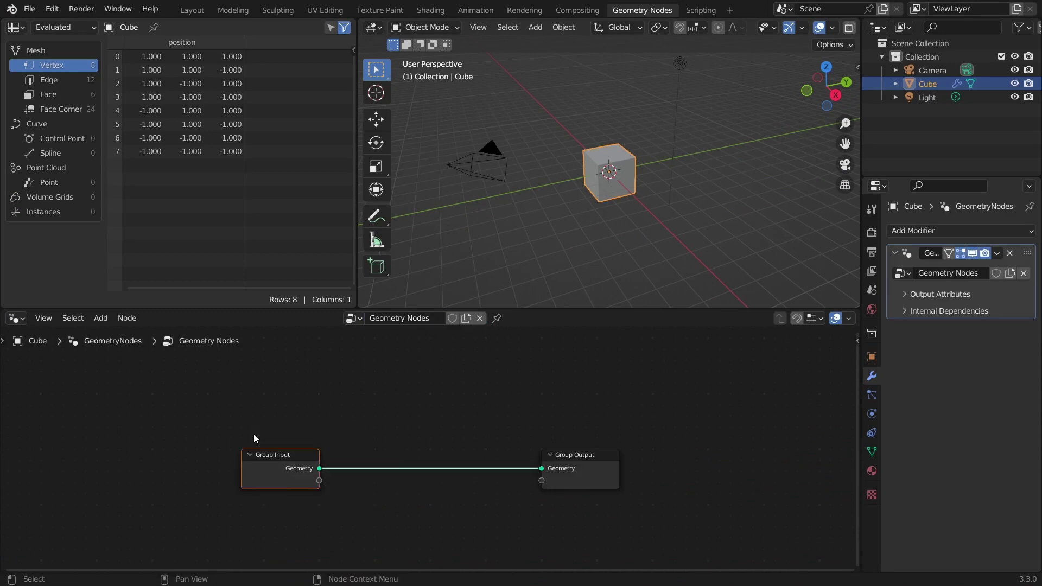
key("Delete")
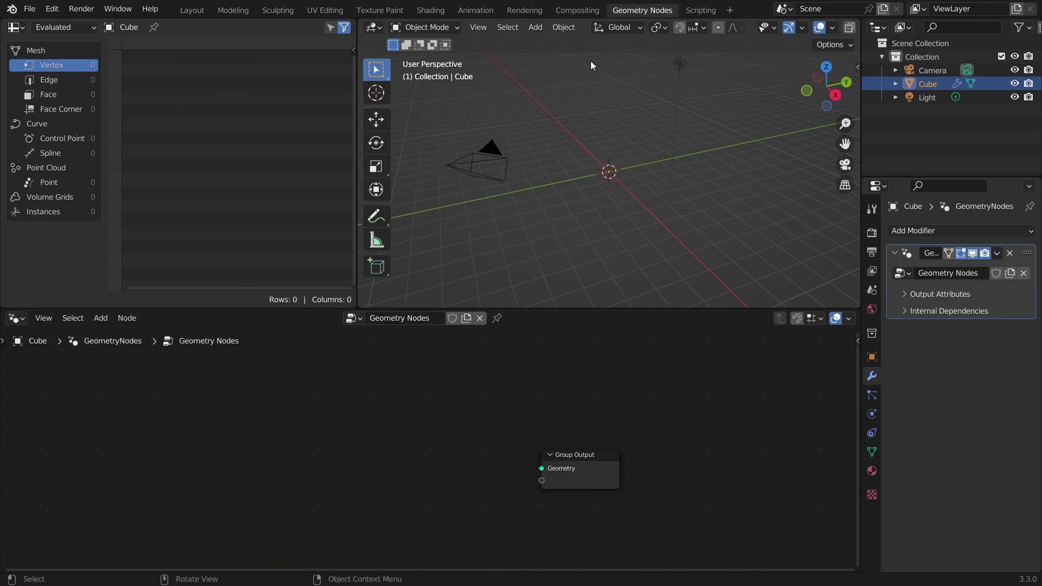
left_click(852, 164)
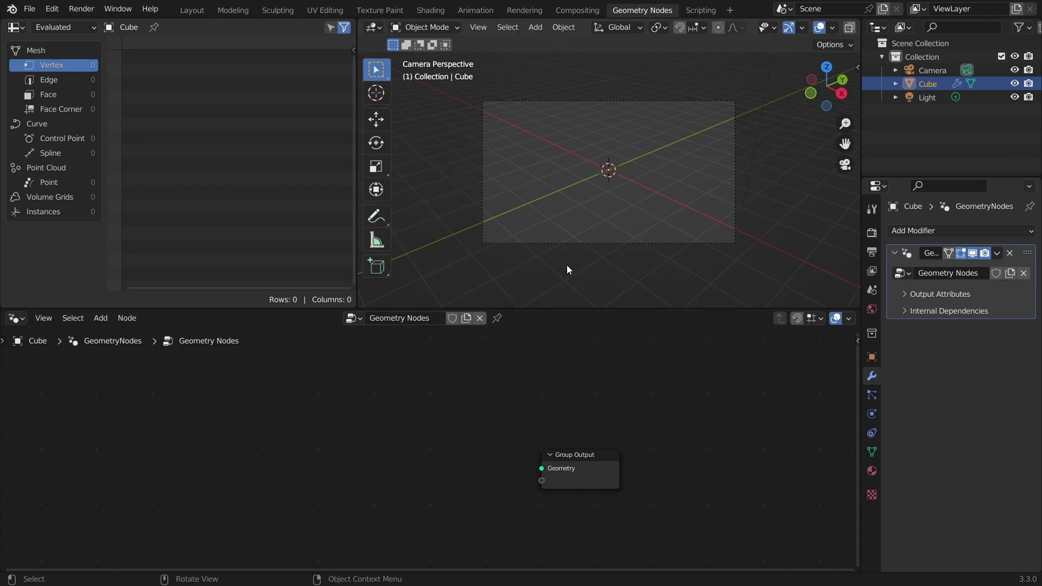
mouse_move(601, 149)
left_mouse_down()
mouse_move(594, 198)
mouse_move(616, 168)
mouse_move(598, 157)
left_mouse_up()
mouse_move(617, 204)
left_mouse_down("ctrl")
mouse_move(601, 140)
mouse_move(608, 173)
left_mouse_up("ctrl")
Add a Curve Circle node and place a duplicate below it
key("shift+a")
left_click(282, 290)
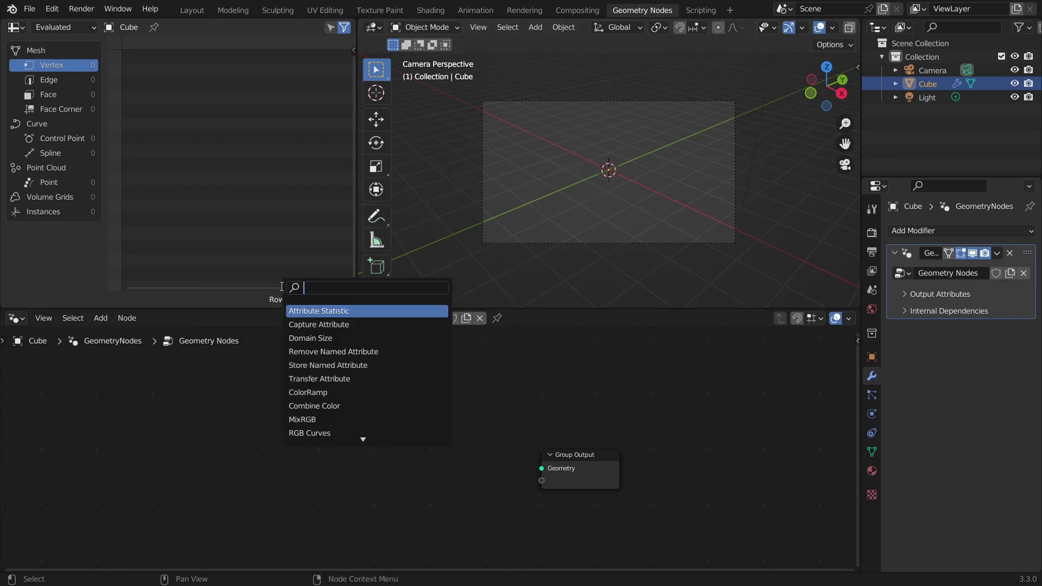
type("torus")
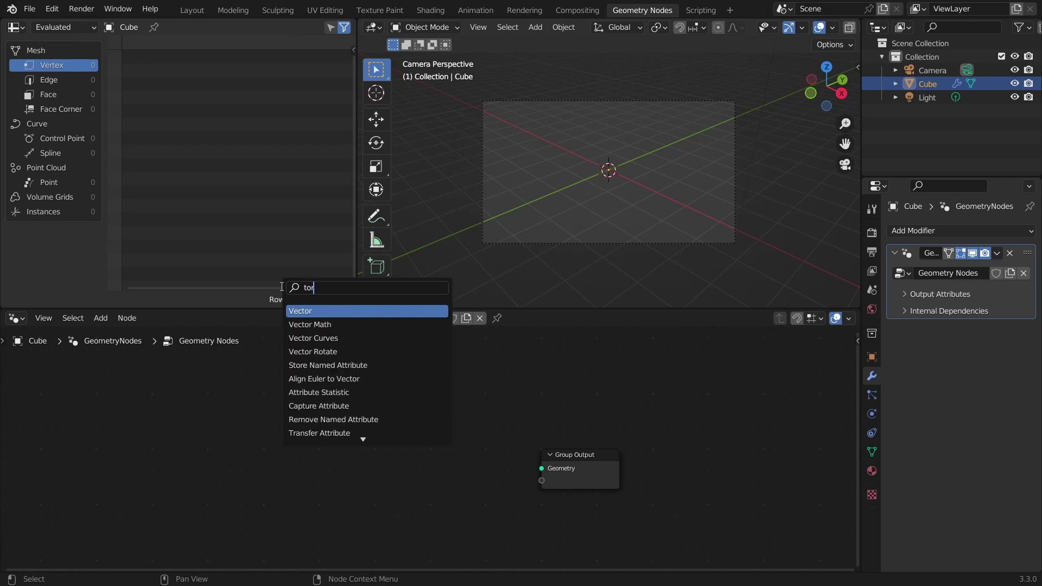
key("BackSpace")
key("BackSpace")
key("BackSpace")
key("BackSpace")
type("circle")
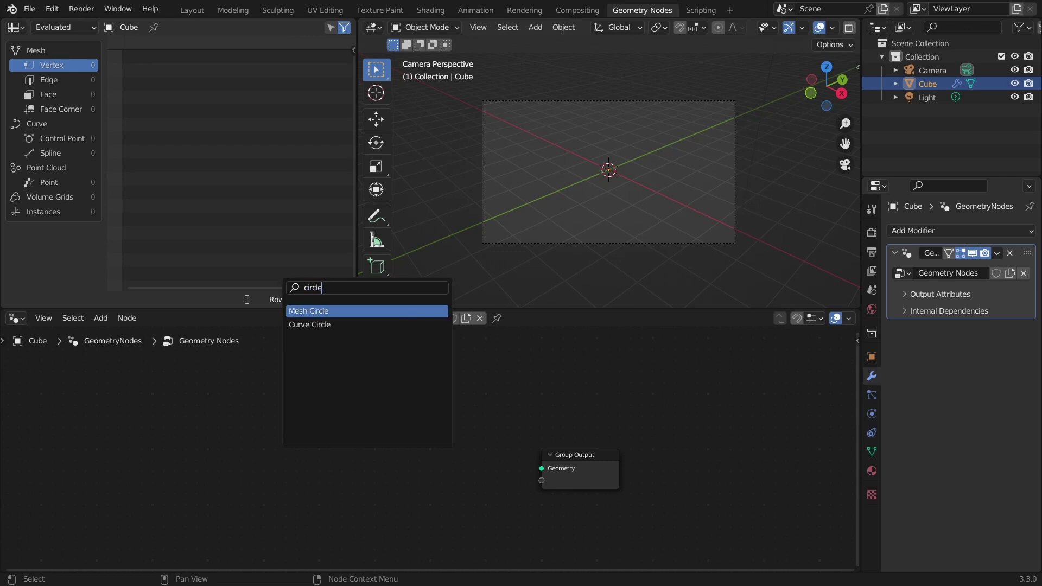
left_click(310, 324)
left_click(284, 383)
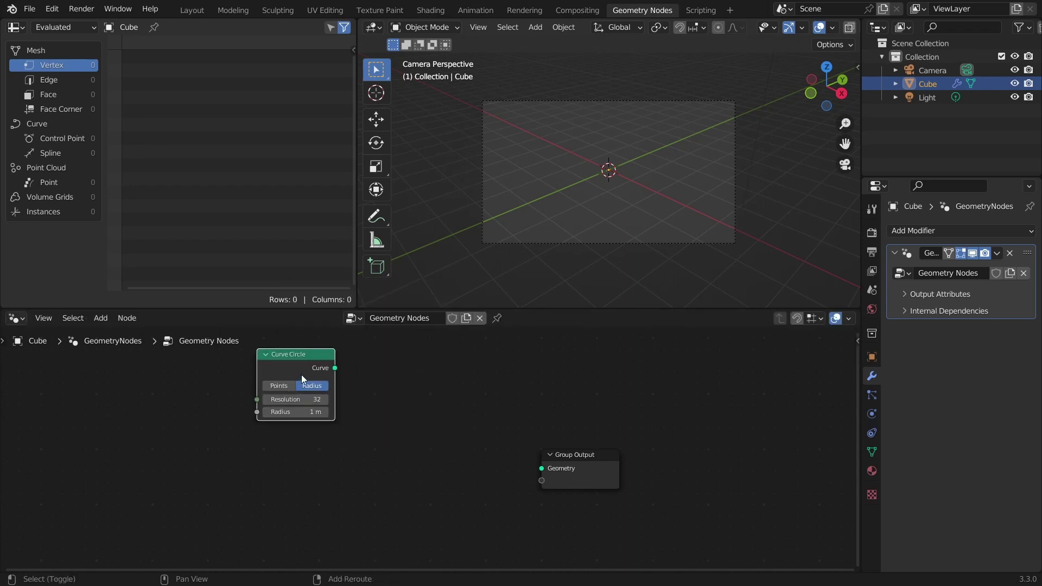
key("shift+d")
left_click(300, 454)
Move both circles left, add a Curve to Mesh node, and connect the top circle as its curve
left_click_drag(322, 416, 305, 406)
key("g")
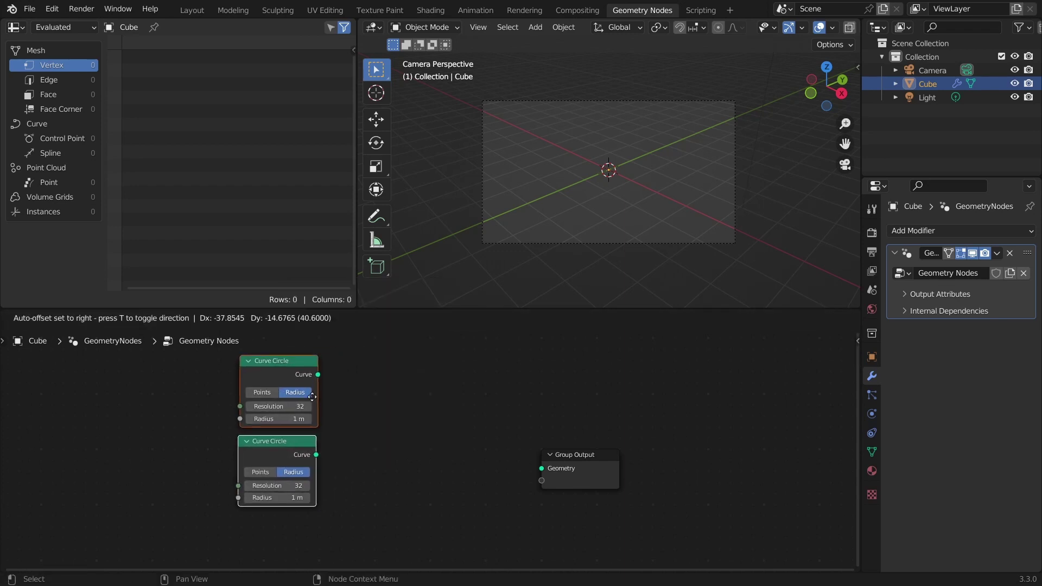
left_click(218, 422)
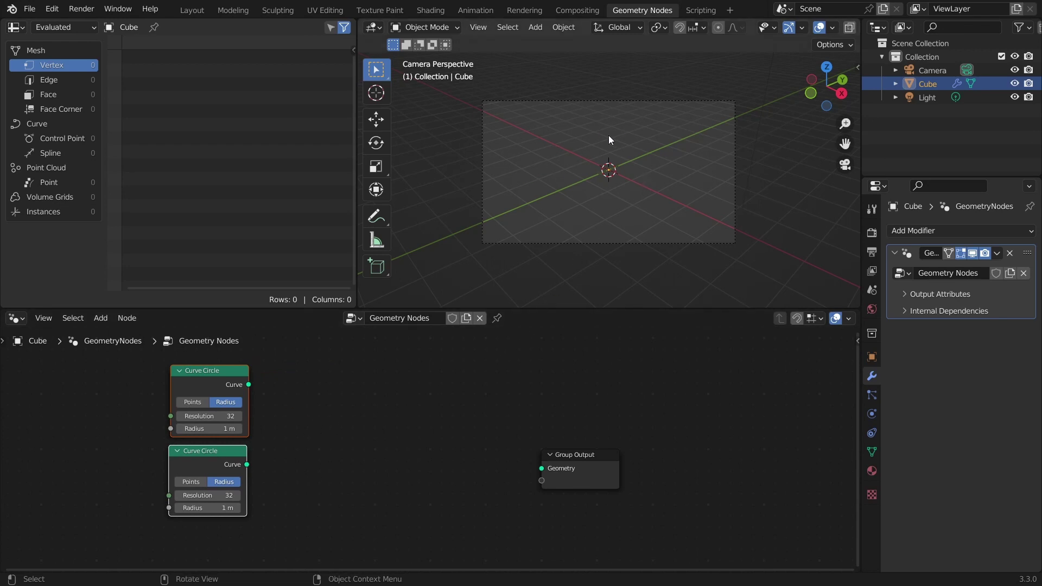
left_click(305, 417)
middle_click_drag(305, 417, 364, 415)
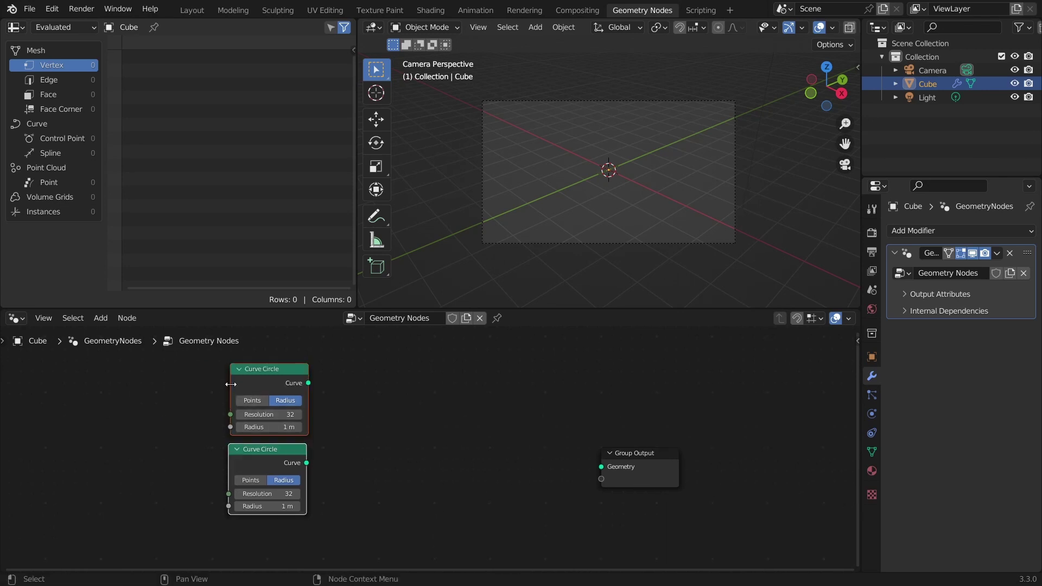
key("shift+a")
left_click(338, 289)
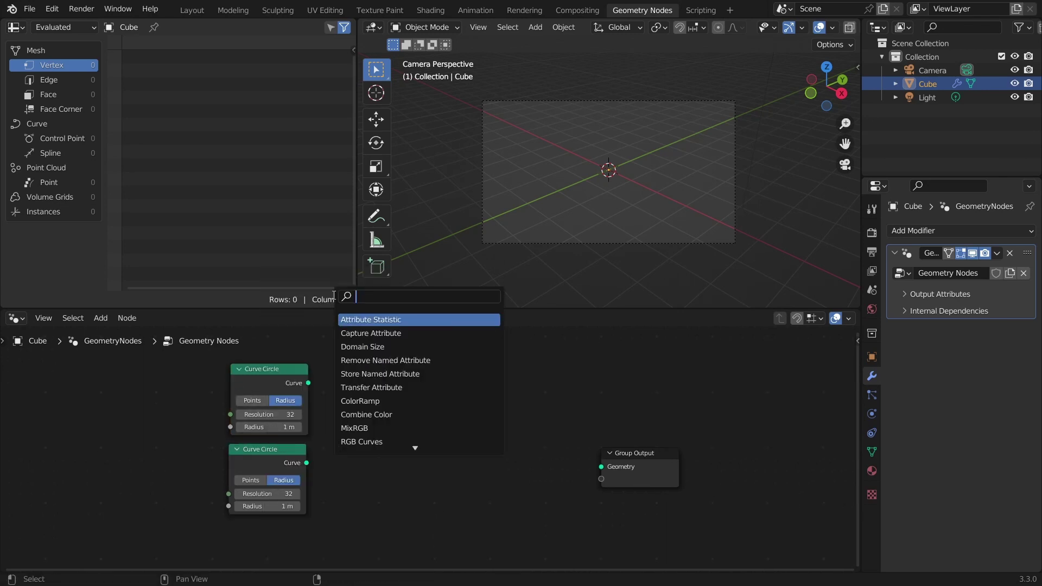
type("curve to m")
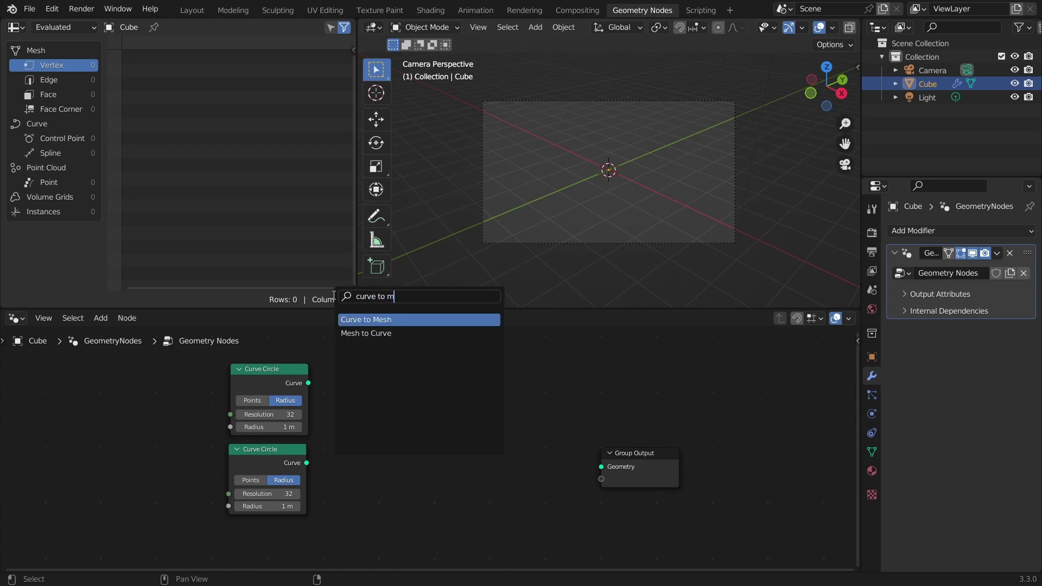
key("Return")
left_click(402, 376)
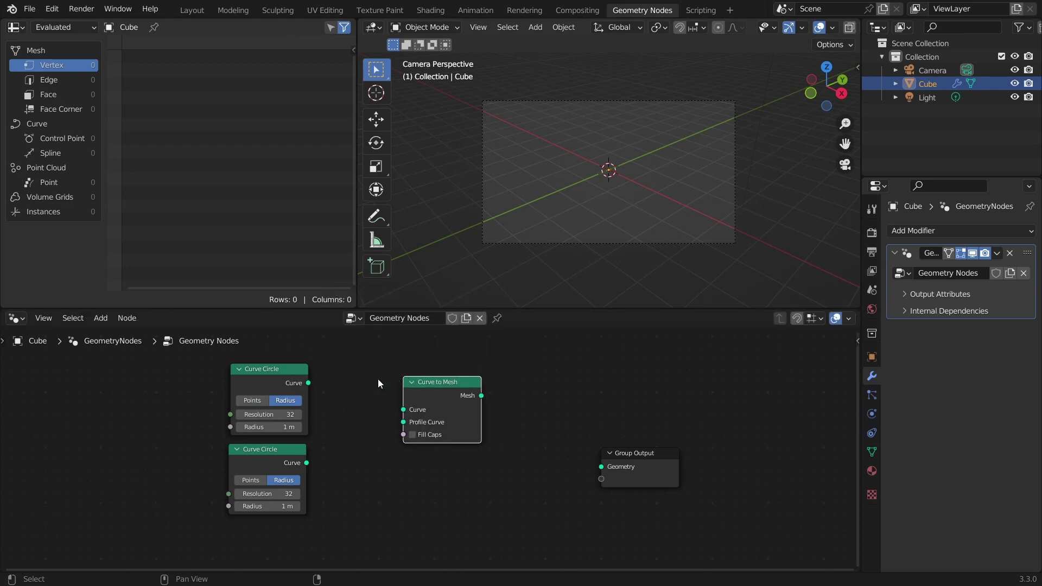
right_click_drag(273, 379, 418, 390, "alt")
Connect the lower circle as the Profile Curve and send the Curve to Mesh result to Group Output
right_click_drag(284, 465, 415, 425, "alt")
left_click(465, 395, "ctrl+shift")
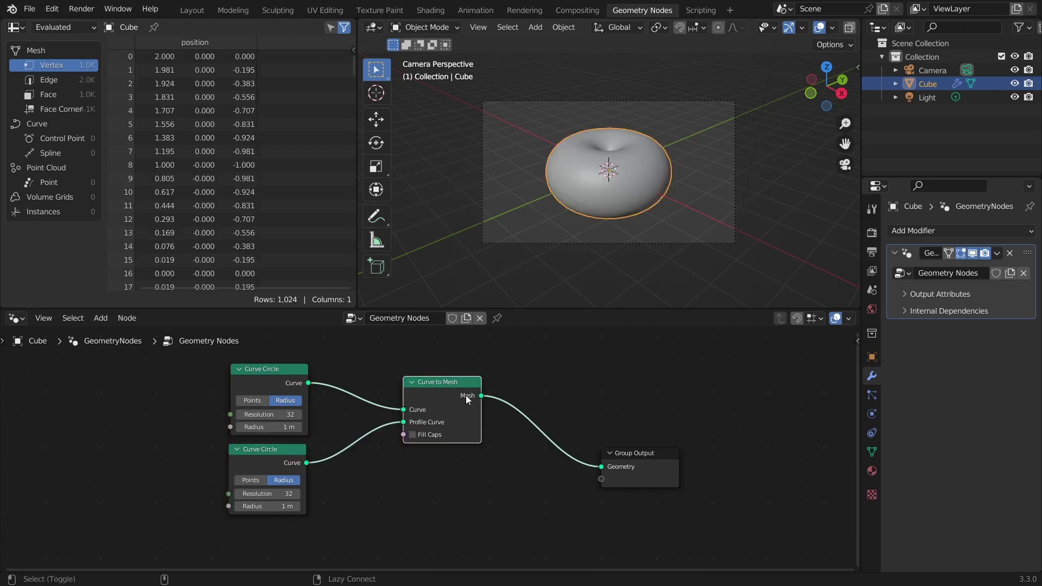
middle_click_drag(679, 201, 620, 203)
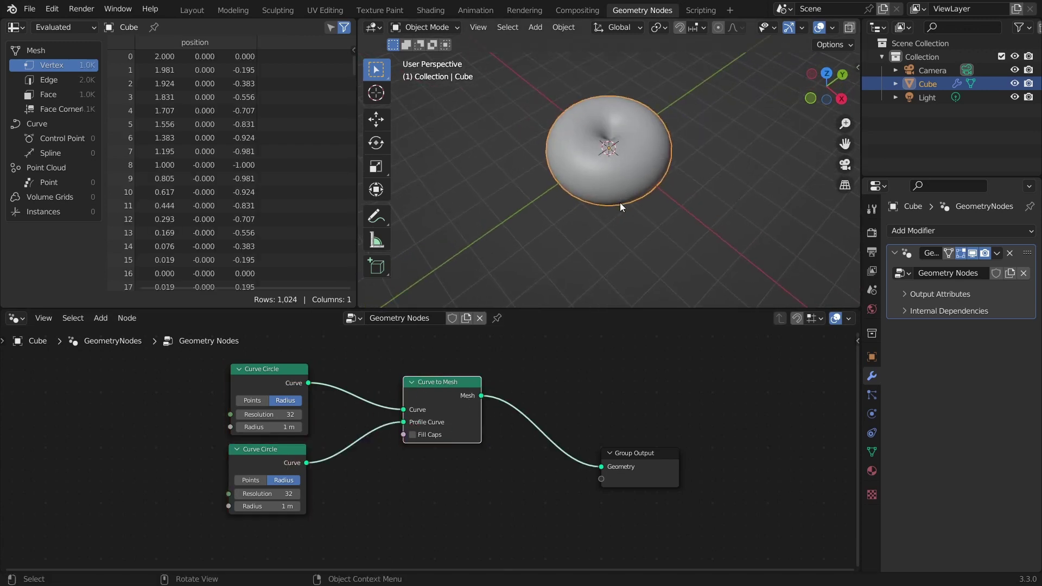
left_click(256, 378, "ctrl+shift")
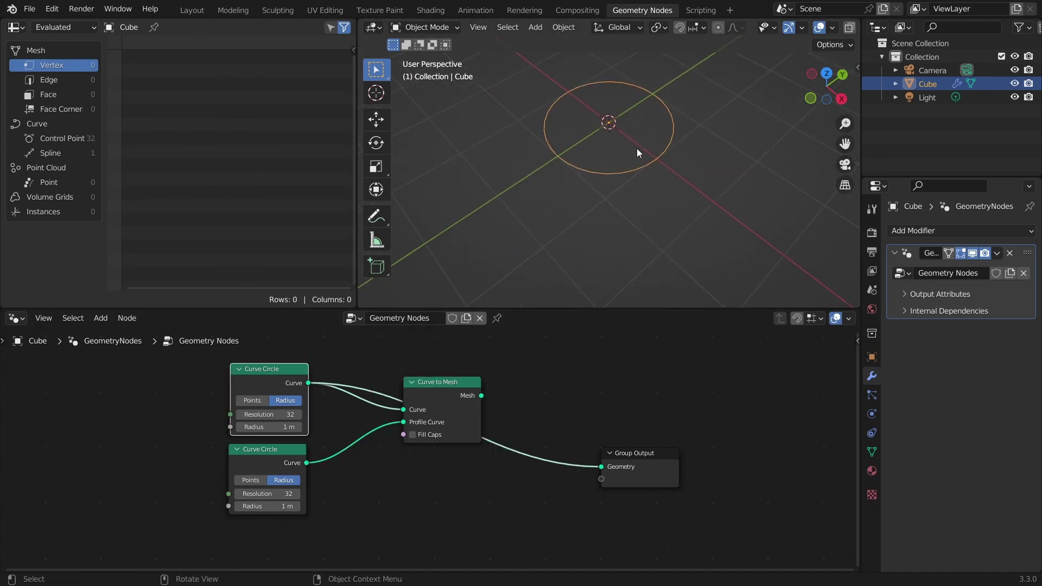
left_click(276, 455, "ctrl+shift")
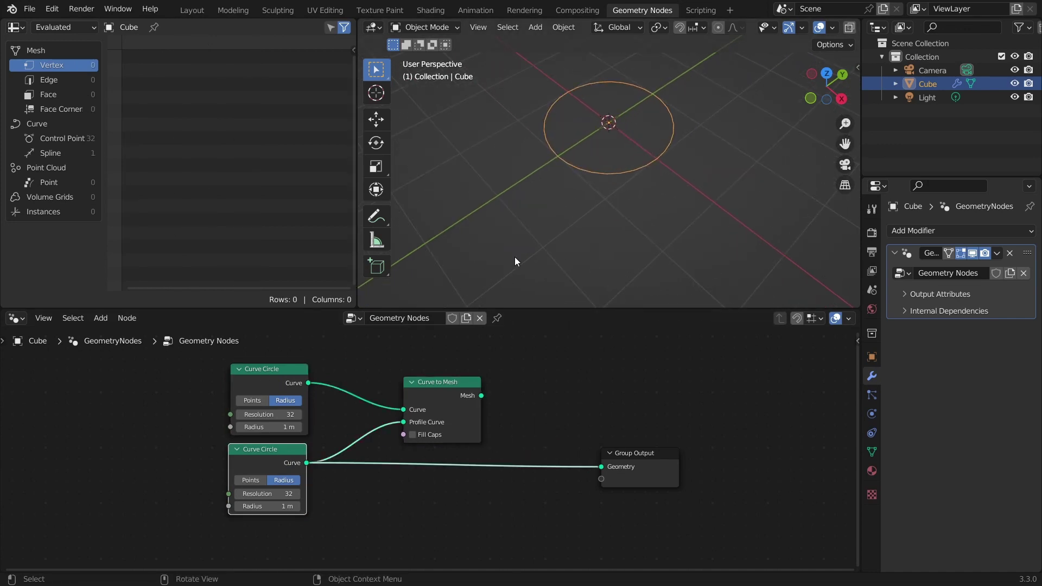
mouse_move(622, 165)
left_mouse_down()
mouse_move(608, 173)
mouse_move(624, 163)
mouse_move(634, 173)
mouse_move(669, 133)
mouse_move(604, 96)
left_mouse_up()
right_click_drag(604, 96, 640, 117)
mouse_move(644, 112)
left_mouse_down("ctrl")
mouse_move(686, 147)
mouse_move(646, 158)
left_mouse_up("ctrl")
left_click(445, 404, "ctrl+shift")
Shrink the profile circle's radius to 0.42 m, keeping the main circle at 1 m
left_click_drag(271, 503, 247, 503)
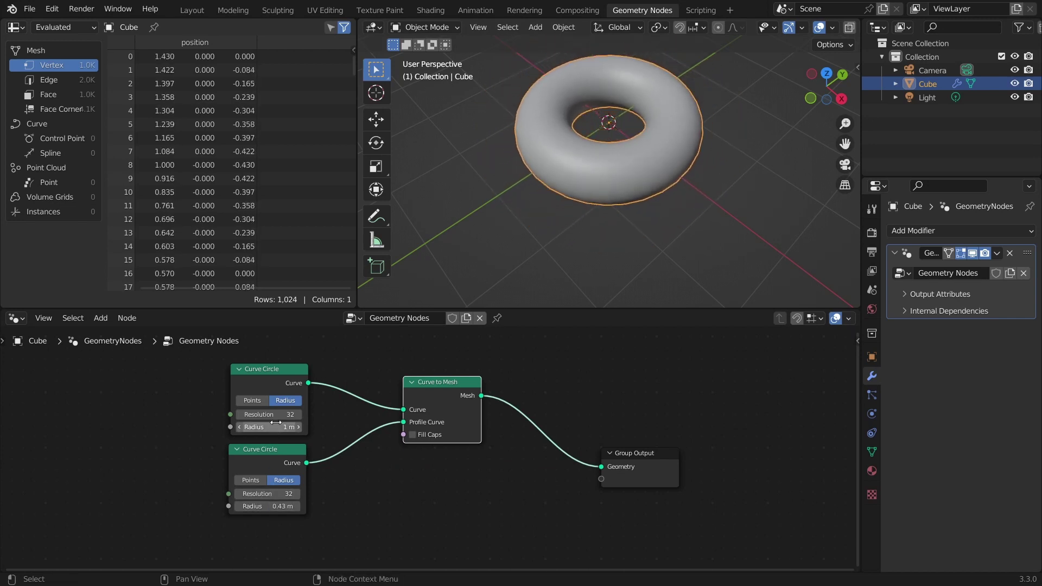
mouse_move(277, 430)
left_mouse_down()
mouse_move(307, 430)
mouse_move(278, 429)
left_mouse_up()
key("ctrl+z")
key("ctrl+z")
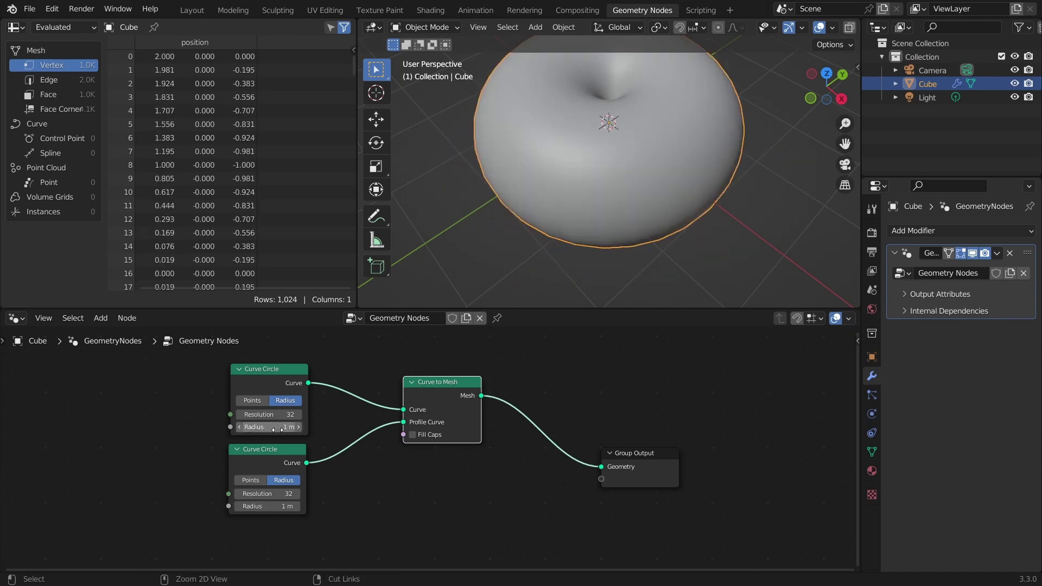
left_click_drag(278, 508, 255, 506, "shift")
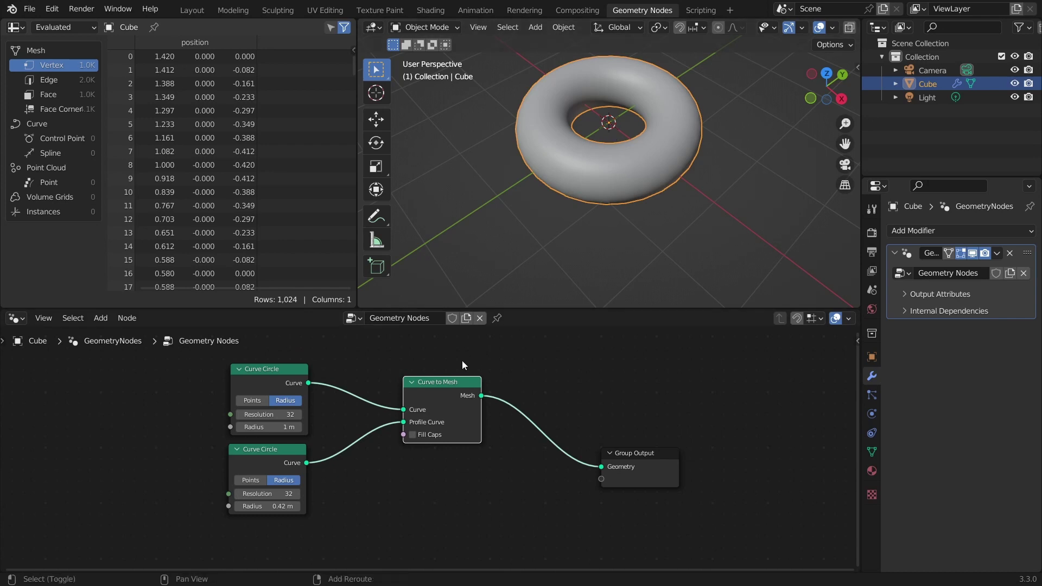
Insert a Set Material node before Group Output and assign Material to the donut
key("shift+a")
left_click(428, 295)
type("set")
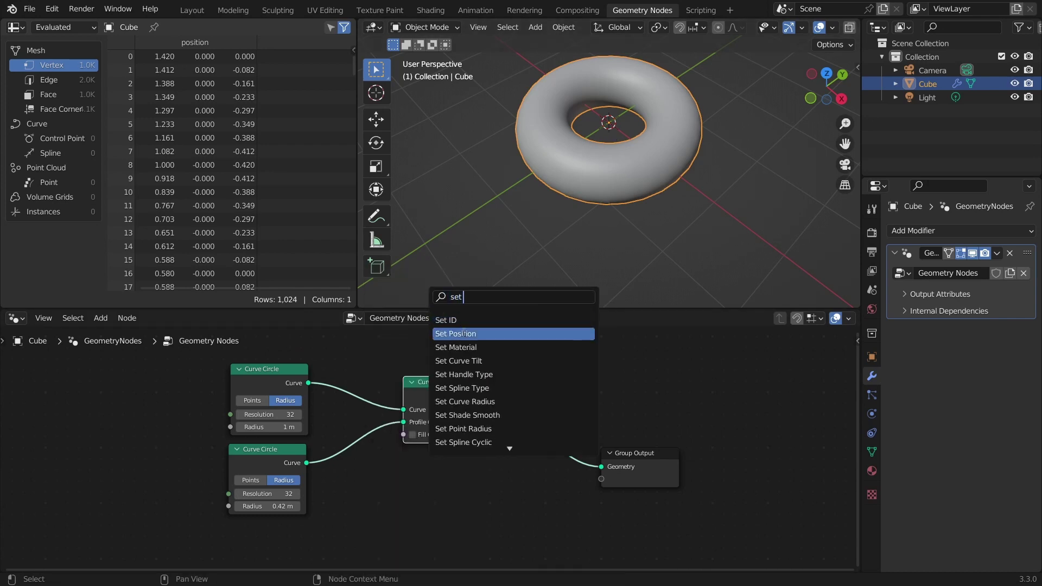
left_click(456, 347)
left_click(544, 429)
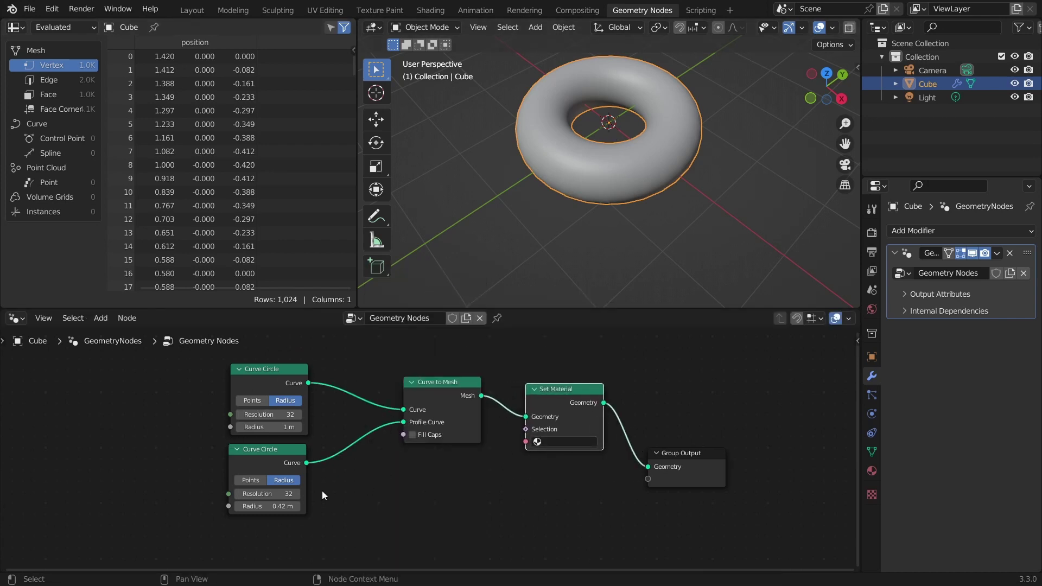
left_click(568, 441)
left_click(564, 459)
Split the node area and turn the right pane into a Shader Editor
left_click_drag(859, 310, 471, 320)
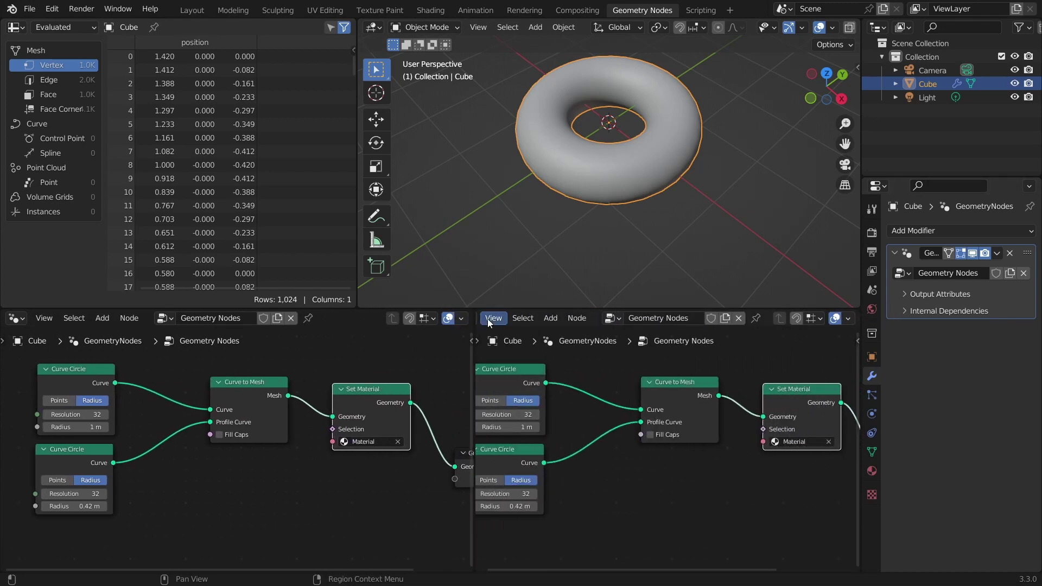
left_click(490, 320)
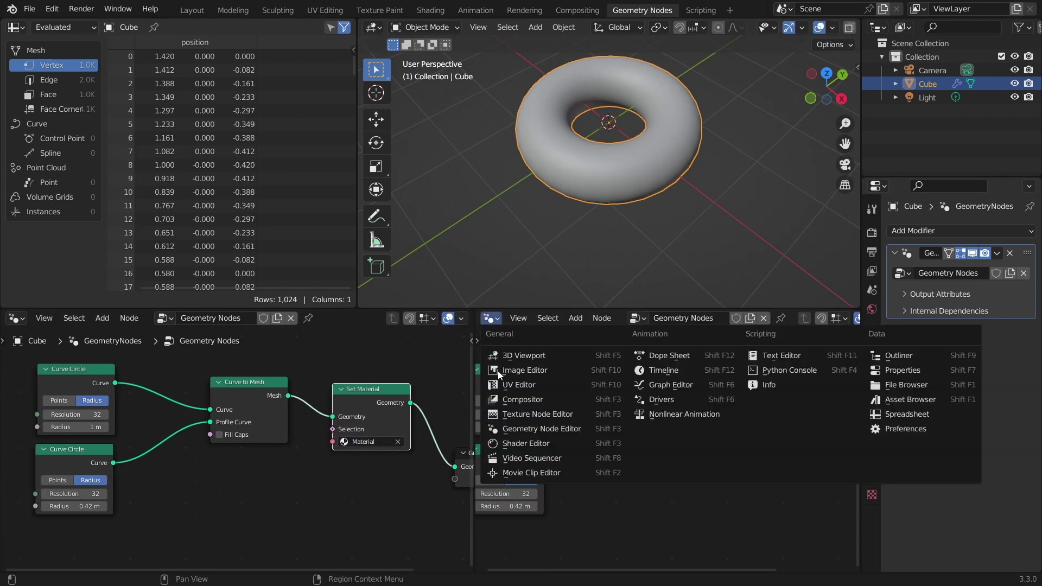
left_click(523, 441)
scroll(696, 379, "down", 4)
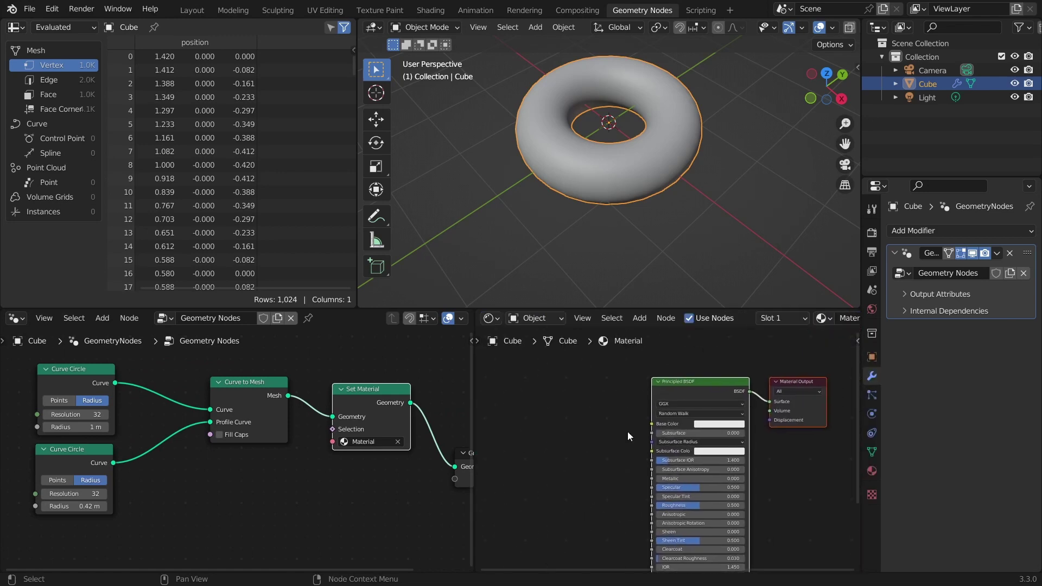
middle_click_drag(673, 381, 641, 387)
scroll(591, 380, "up", 2)
Replace the Principled BSDF shader node with a Wave Texture node
left_click(652, 369)
key("x")
key("shift+a")
left_click(606, 374)
type("wave")
left_click(632, 411)
Feed the Wave Texture Color into the material Surface and preview the striped donut
left_click(602, 412)
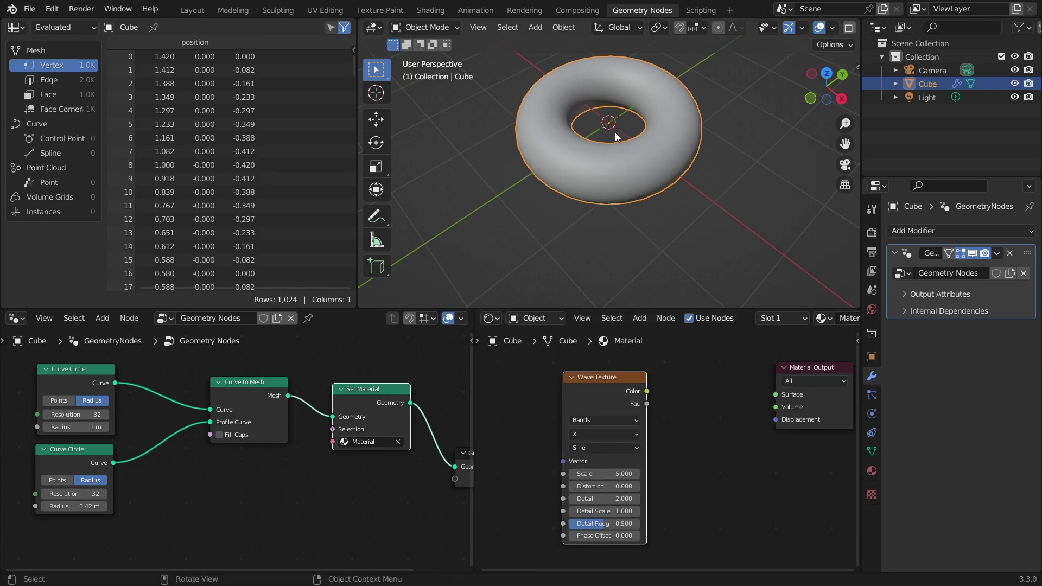
mouse_move(563, 159)
left_mouse_down()
mouse_move(683, 124)
mouse_move(558, 113)
left_mouse_up()
left_click_drag(647, 391, 774, 394)
scroll(815, 28, "down", 4)
left_click(835, 28)
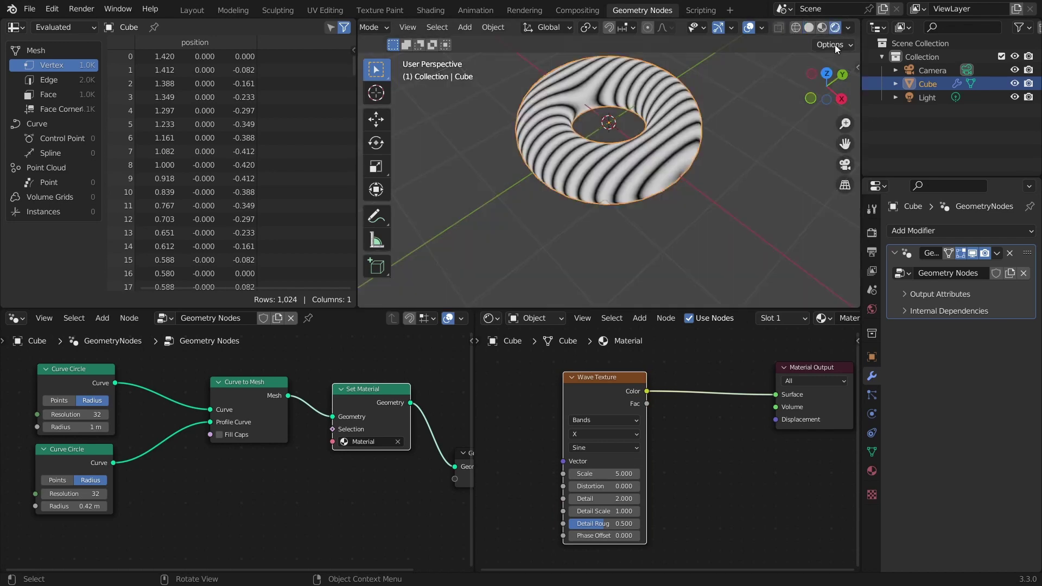
middle_click_drag(643, 114, 669, 118)
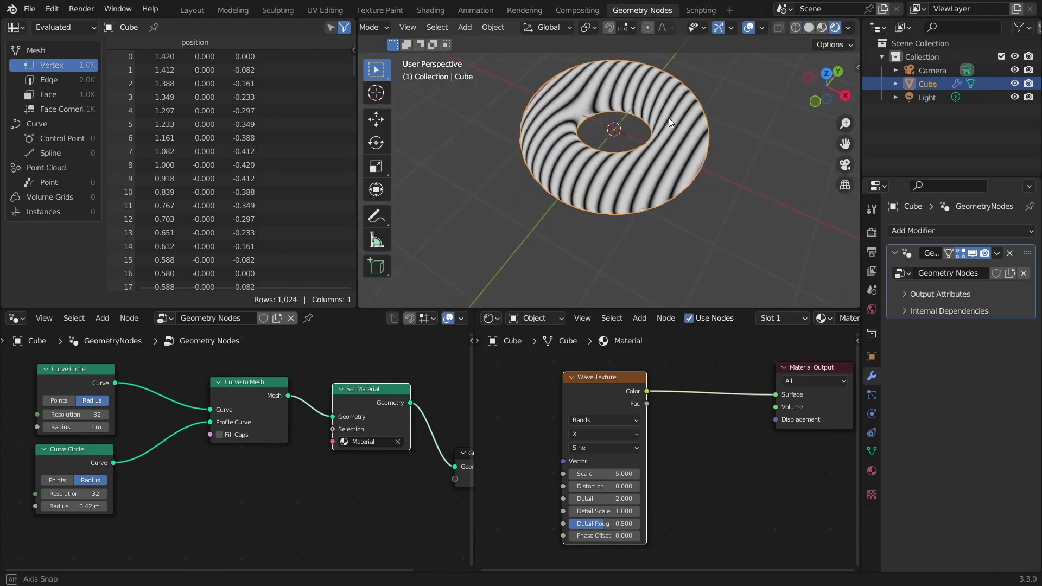
Change the wave Bands direction from X to Y, then to Z
left_click(590, 434)
left_click(588, 455)
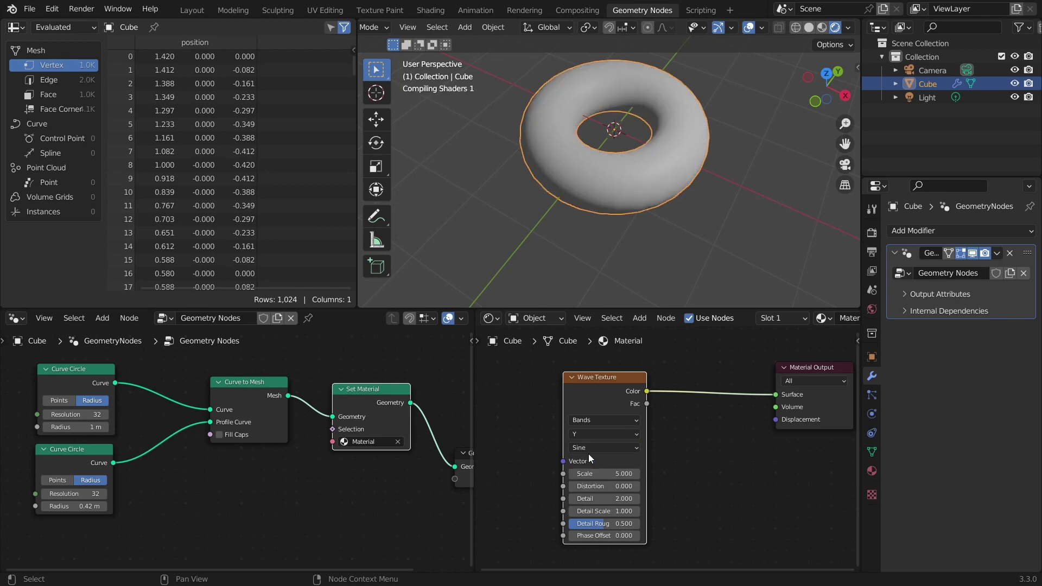
left_click(591, 436)
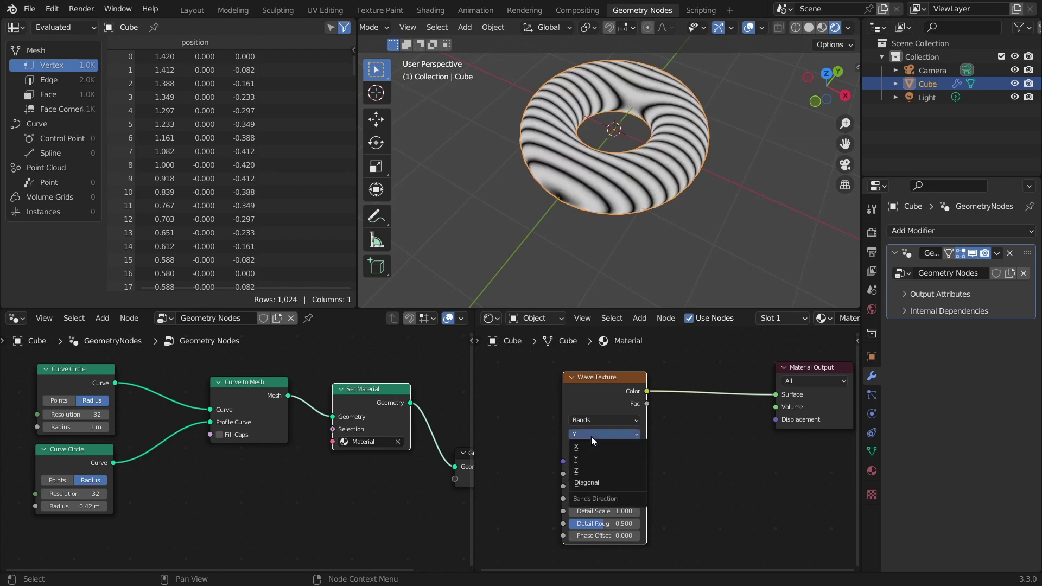
left_click(592, 468)
middle_click_drag(601, 116, 665, 148)
scroll(690, 126, "up", 2)
Drag a link out from the Wave Texture's Vector input to prepare a coordinate node
mouse_move(682, 156)
left_mouse_down()
mouse_move(546, 81)
mouse_move(565, 179)
mouse_move(657, 175)
left_mouse_up()
key("ctrl+z")
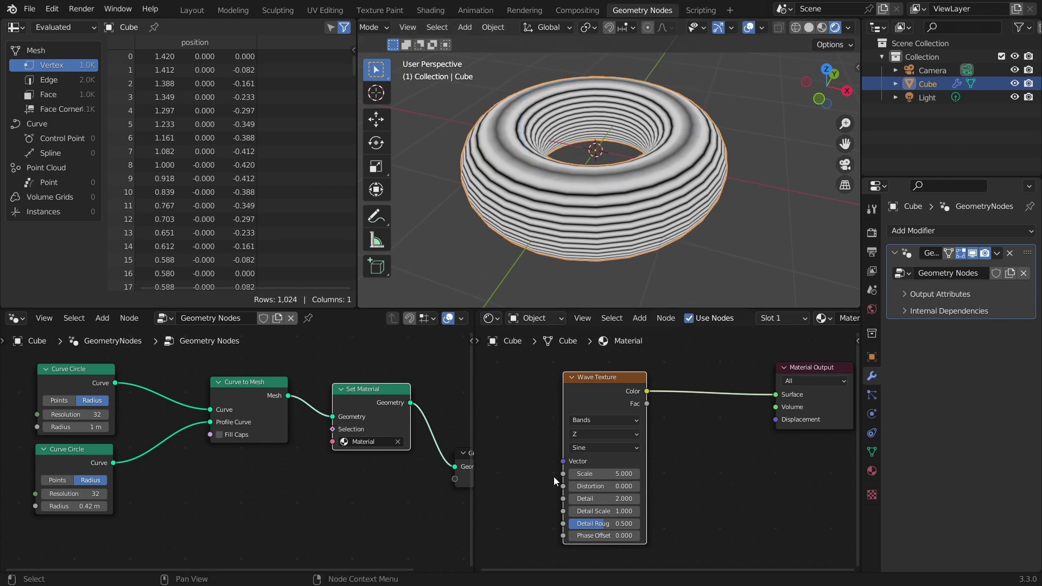
left_click_drag(564, 461, 531, 390)
middle_click_drag(540, 386, 567, 396)
key("shift+a")
Add a Texture Coordinate node, try its Generated, Normal and UV outputs, then delete it
left_click(568, 395)
type("coordin")
key("Return")
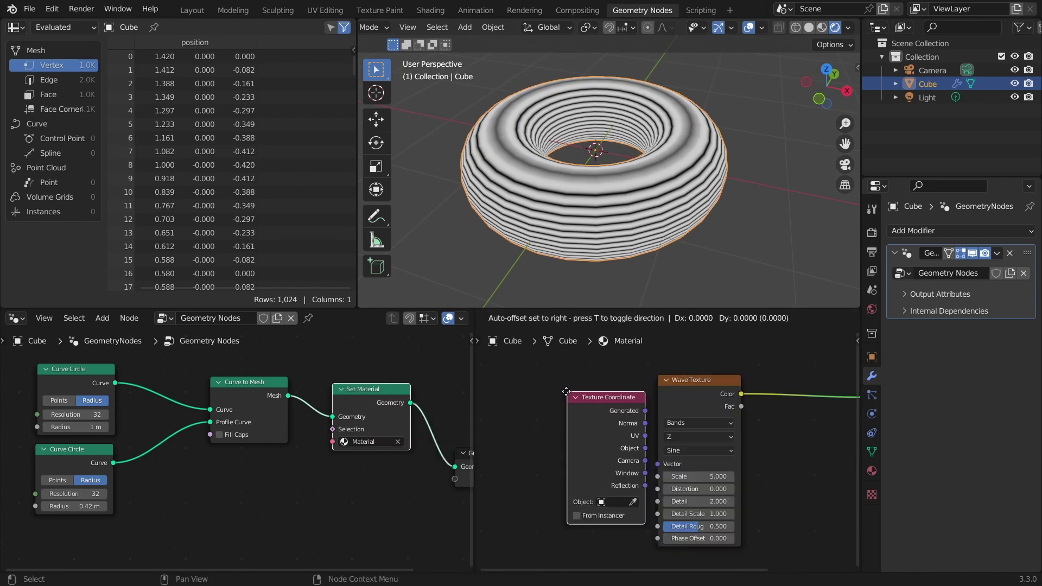
left_click(500, 373)
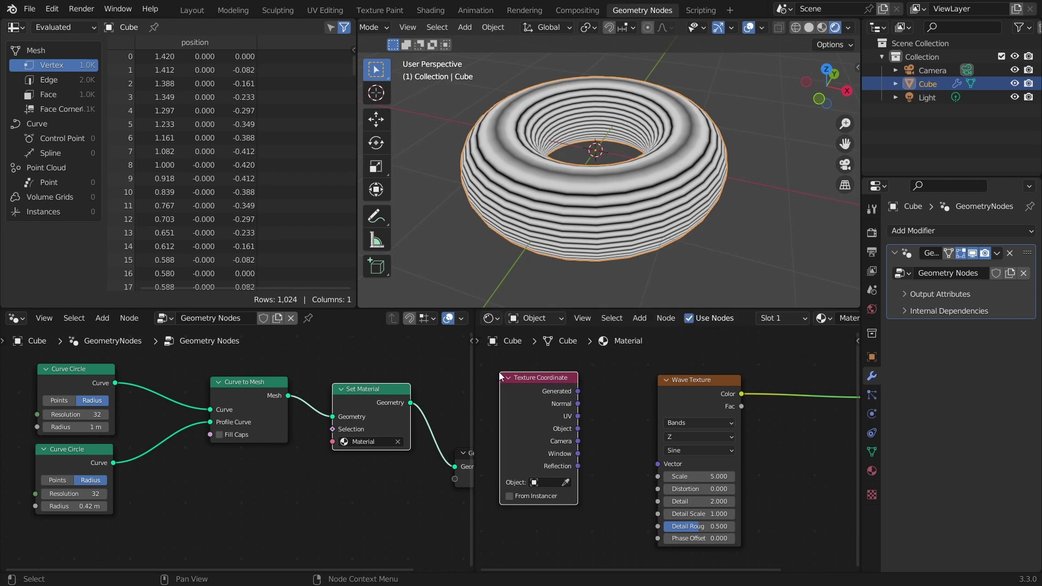
left_click(538, 384, "ctrl+shift")
left_click(538, 384, "ctrl+shift")
key("f")
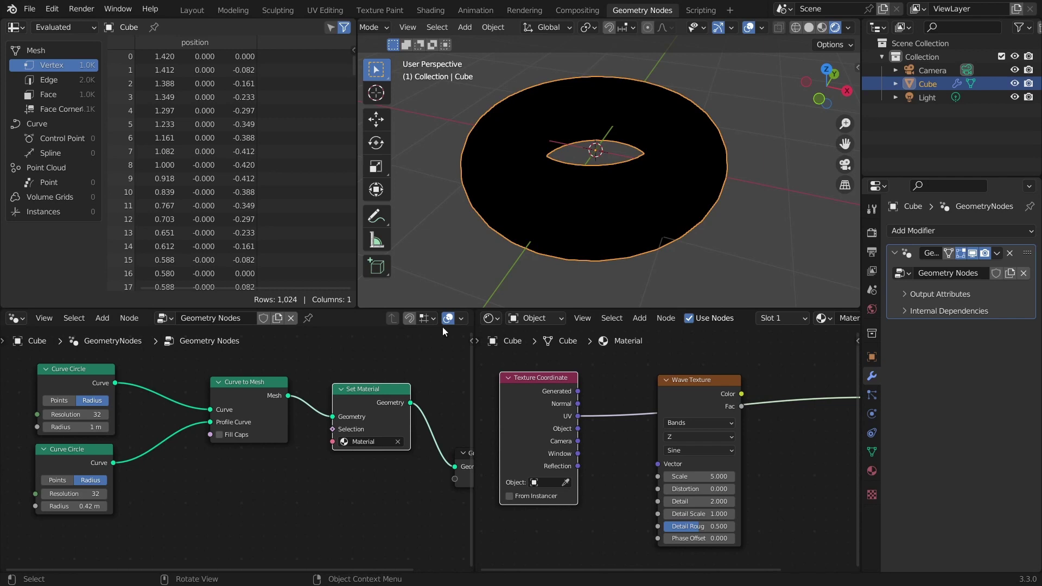
key("Delete")
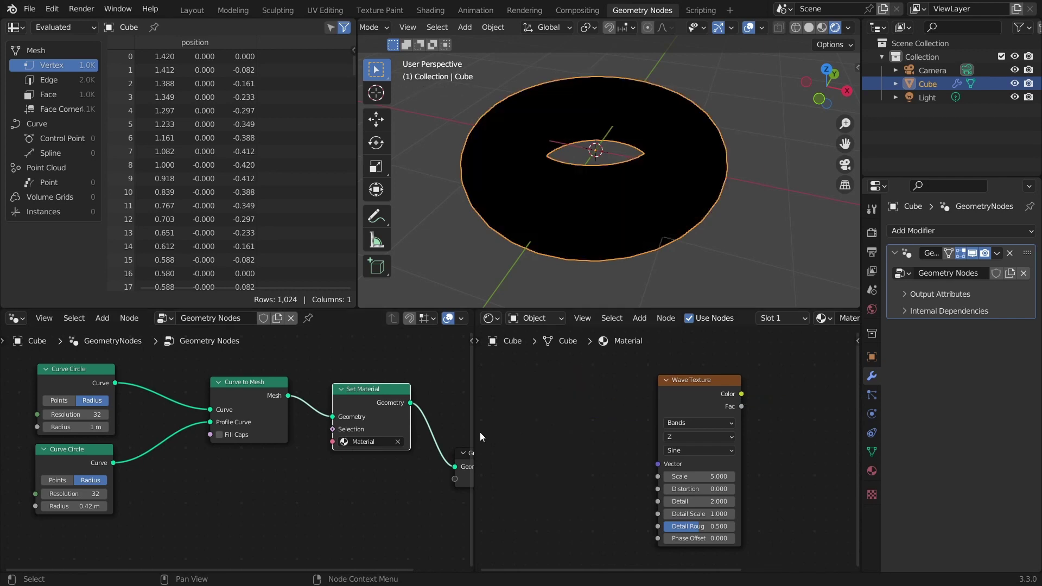
middle_click_drag(145, 445, 258, 419)
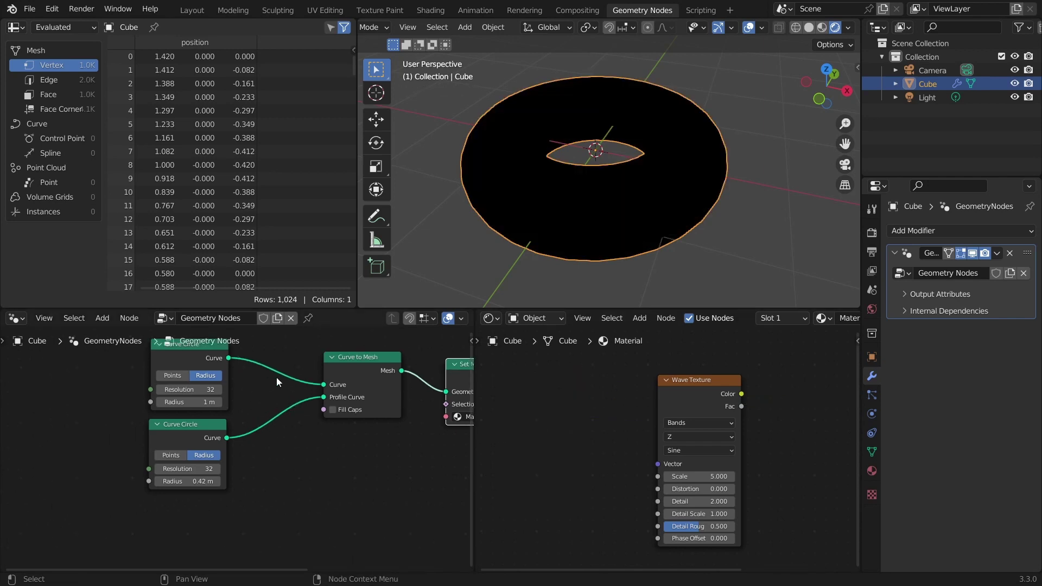
key("shift+a")
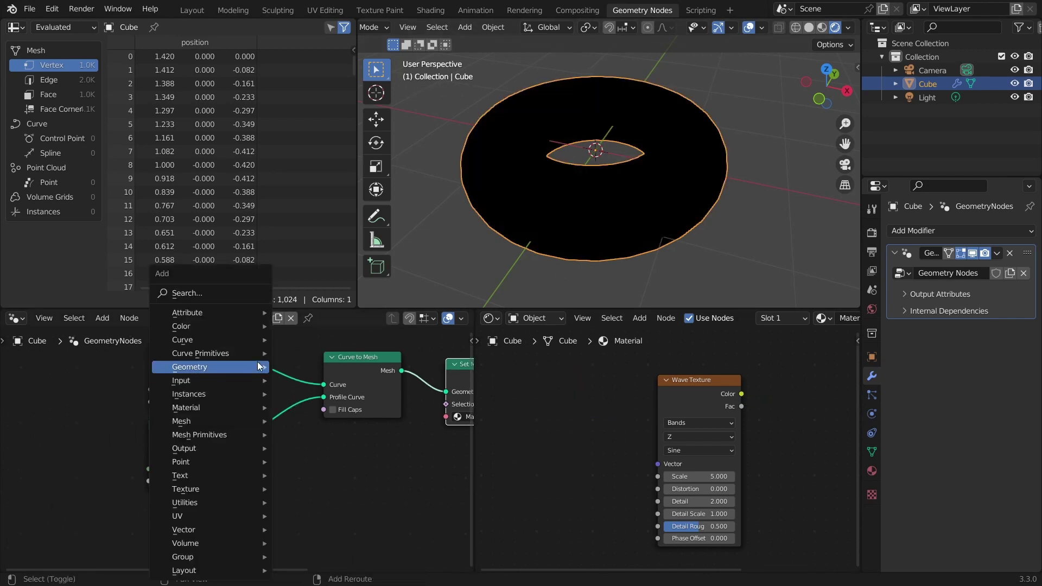
Drop a Capture Attribute node onto the profile circle's link into Curve to Mesh
left_click(234, 293)
type("ca")
left_click(267, 318)
left_click(278, 431)
left_click_drag(198, 437, 181, 445)
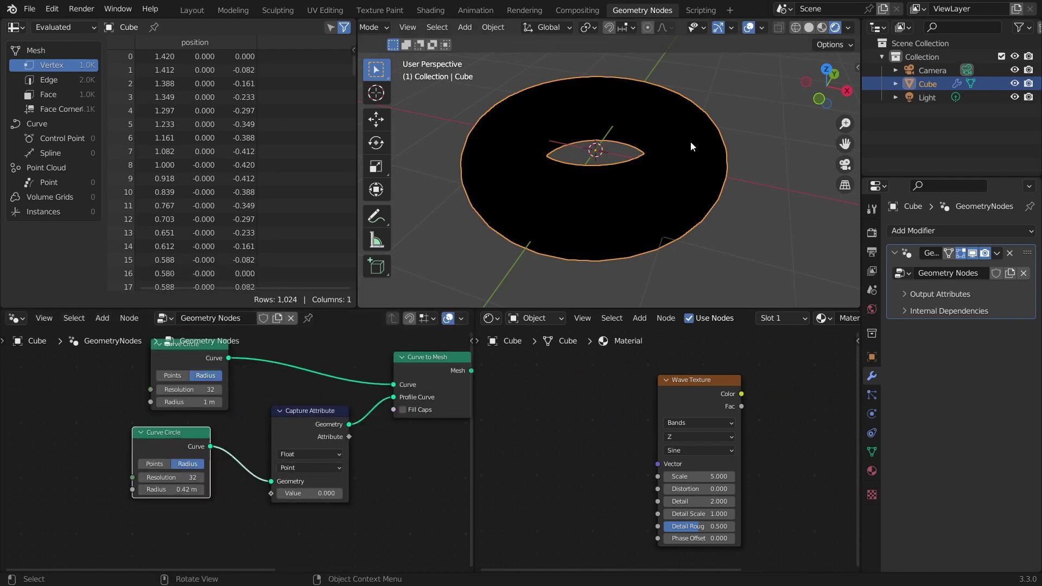
mouse_move(563, 208)
left_mouse_down()
mouse_move(593, 227)
mouse_move(584, 191)
mouse_move(665, 187)
mouse_move(542, 110)
mouse_move(546, 131)
left_mouse_up()
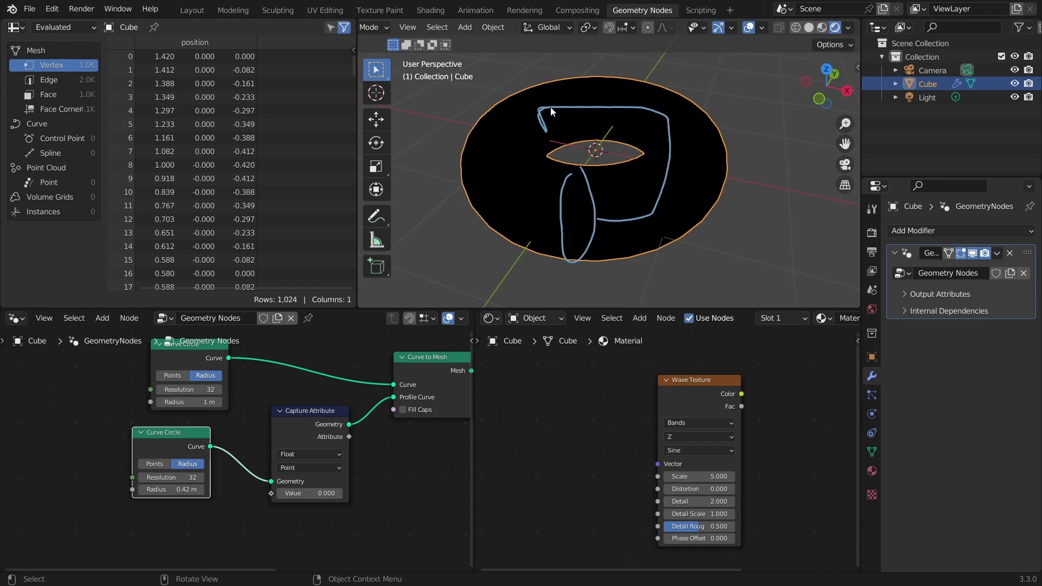
key("ctrl+z")
key("ctrl+z")
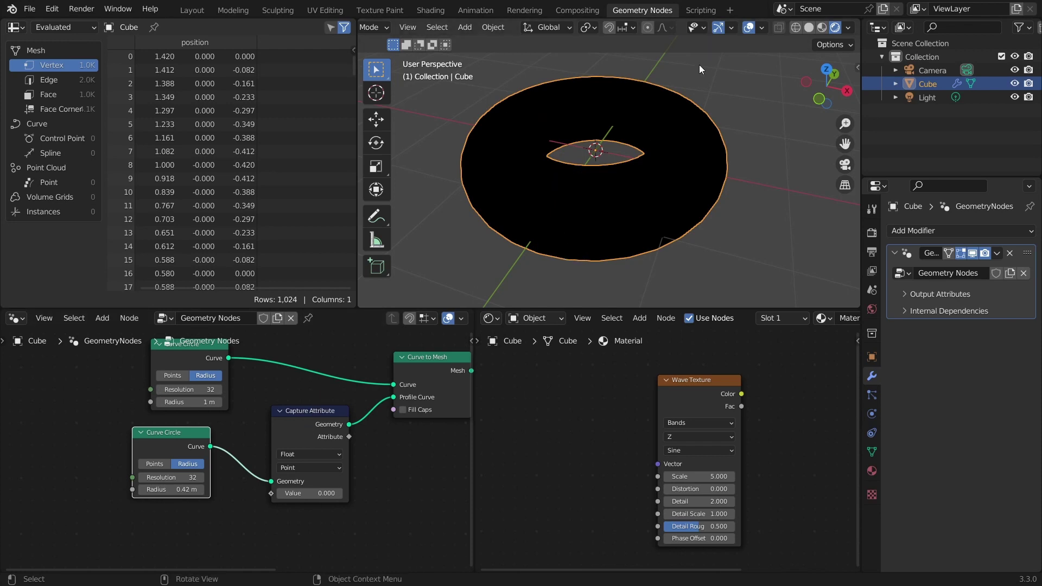
middle_click_drag(125, 510, 135, 499)
Add a Spline Parameter node and connect its Factor to Capture Attribute's Value
key("shift+a")
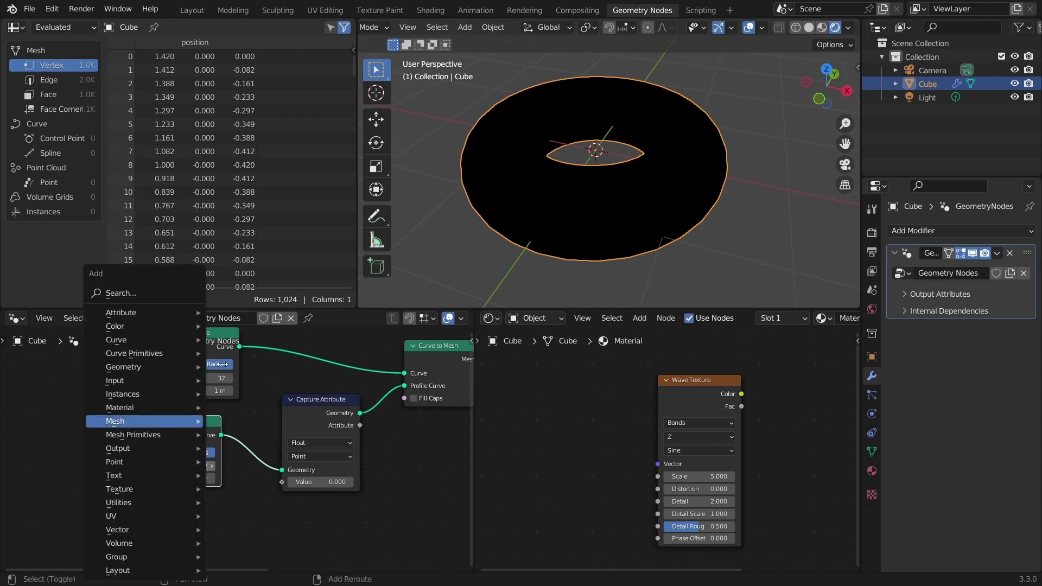
left_click(141, 295)
type("param")
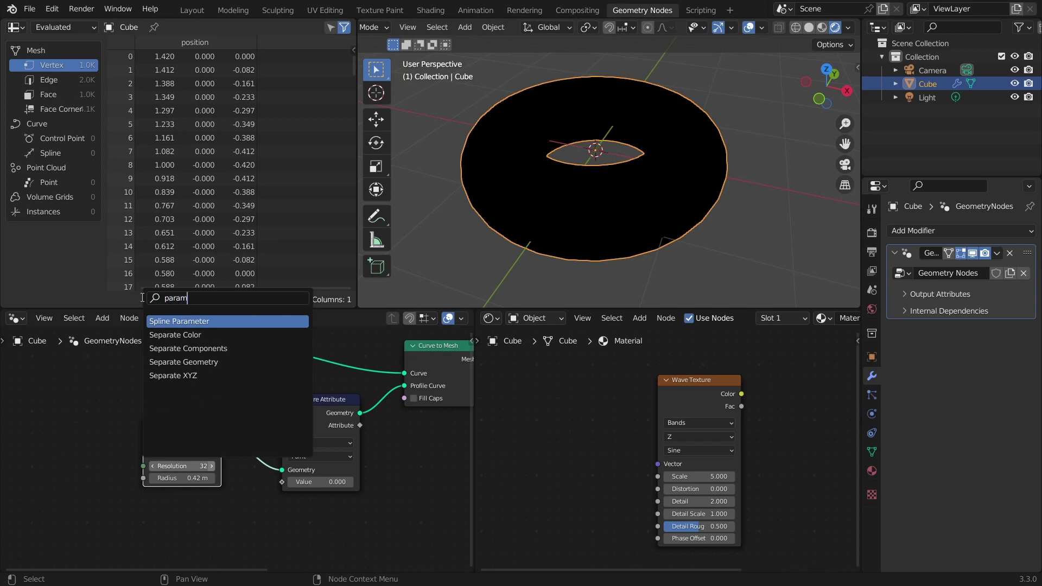
key("Return")
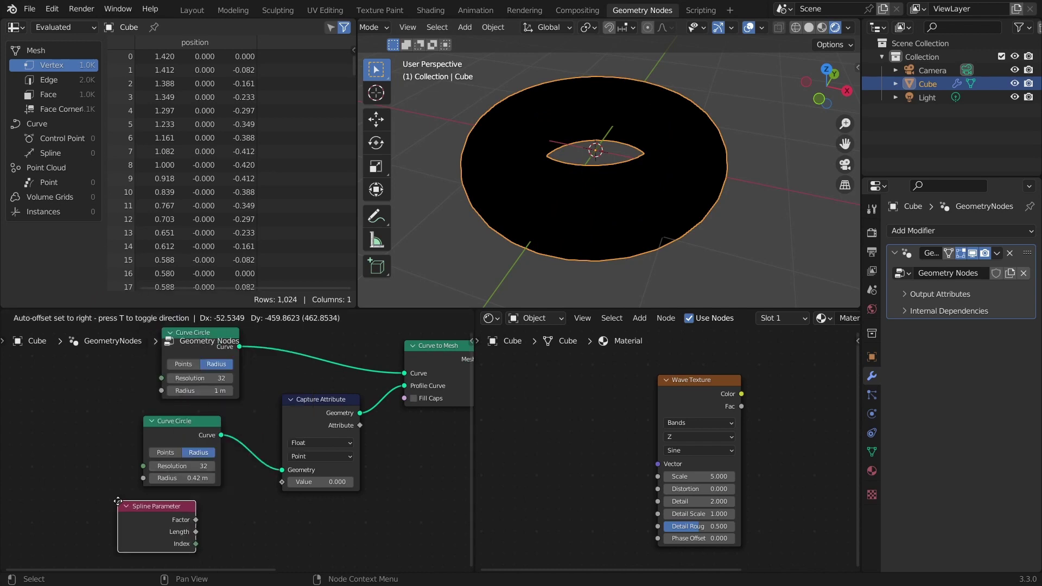
left_click(125, 499)
right_click_drag(169, 509, 298, 485, "alt")
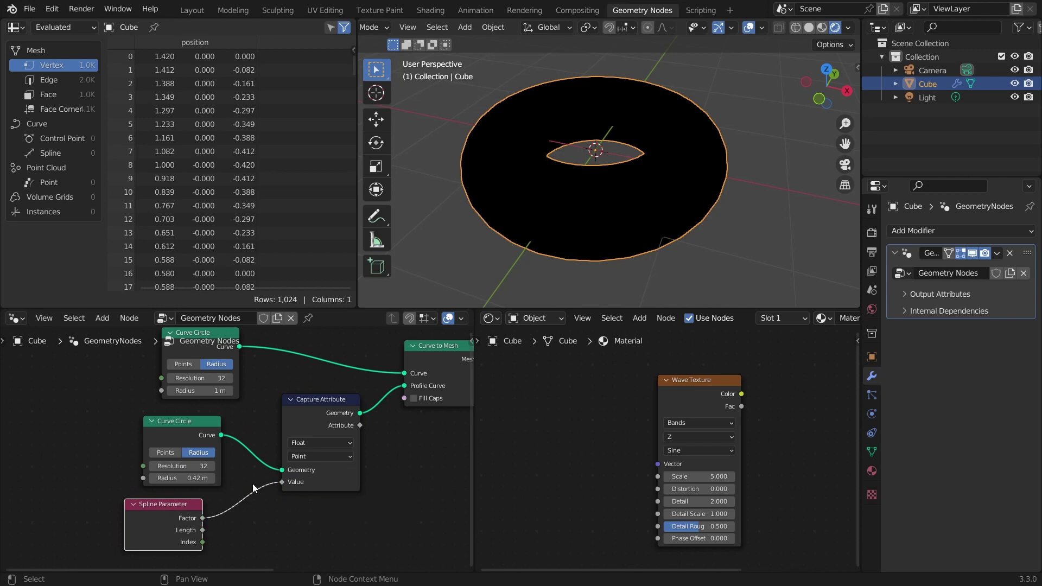
Preview the profile Curve Circle alone, then restore the Set Material donut preview
mouse_move(596, 170)
left_mouse_down()
mouse_move(578, 231)
mouse_move(607, 217)
mouse_move(607, 188)
left_mouse_up()
key("ctrl+z")
left_click(181, 428, "ctrl+shift")
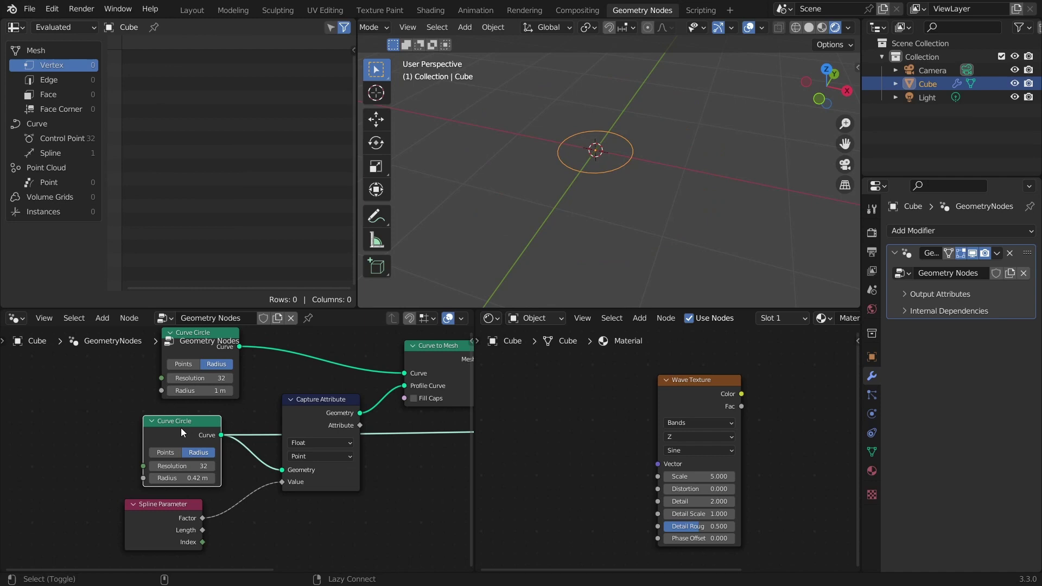
mouse_move(640, 150)
left_mouse_down()
mouse_move(635, 123)
mouse_move(586, 117)
mouse_move(547, 166)
mouse_move(623, 163)
mouse_move(635, 175)
left_mouse_up()
key("ctrl+z")
scroll(358, 416, "down", 4)
middle_click_drag(434, 389, 343, 401)
left_click(414, 394, "ctrl+shift")
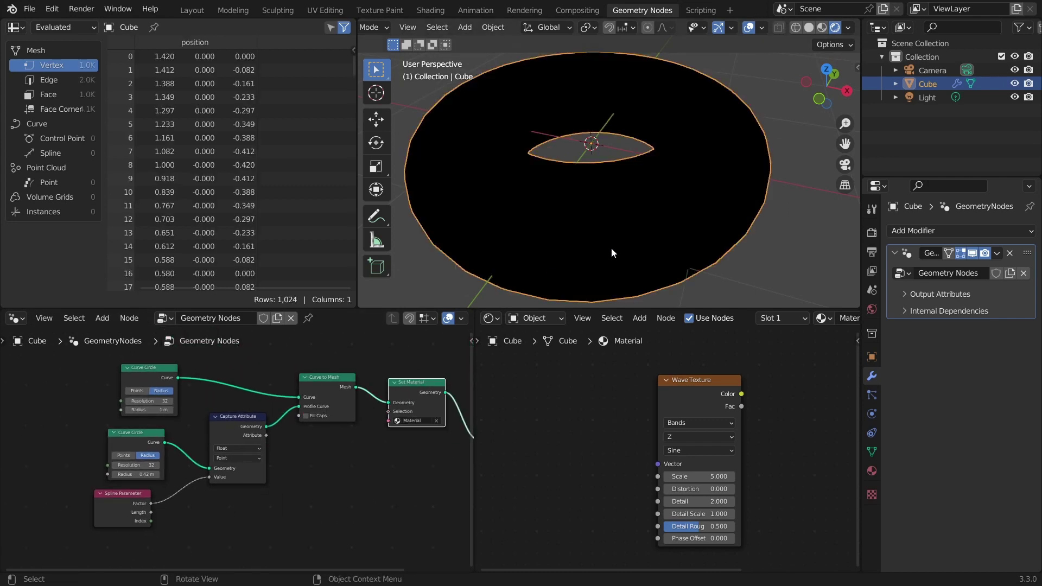
Send the captured Attribute to a new group output and expand the modifier's Output Attributes
middle_click_drag(337, 446, 209, 433)
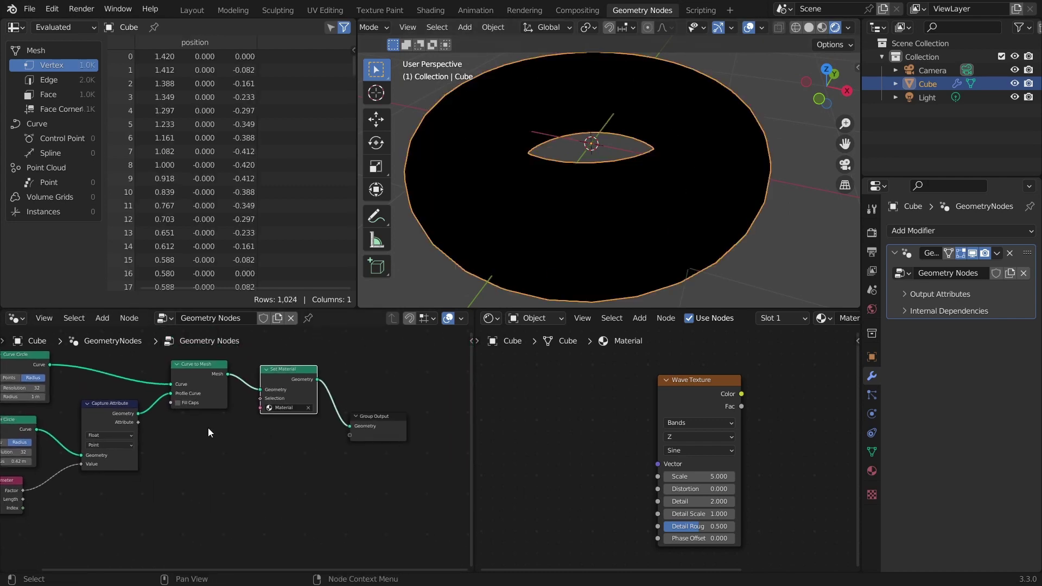
left_click_drag(206, 445, 387, 417)
left_click(914, 296)
left_click(969, 315)
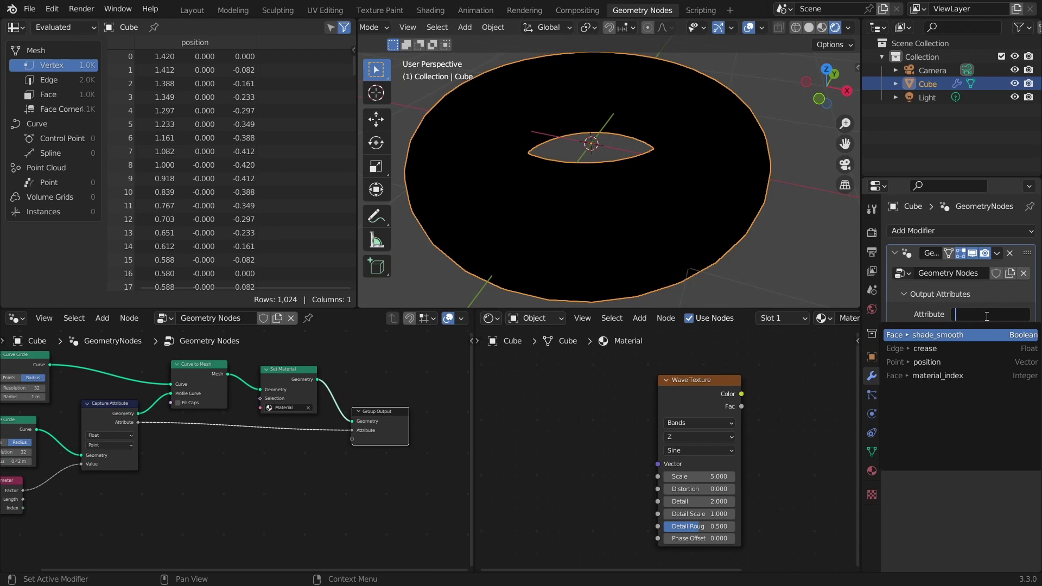
Name the modifier's output attribute 'mapping' and add an Attribute node to the shader
type("mapping")
key("Return")
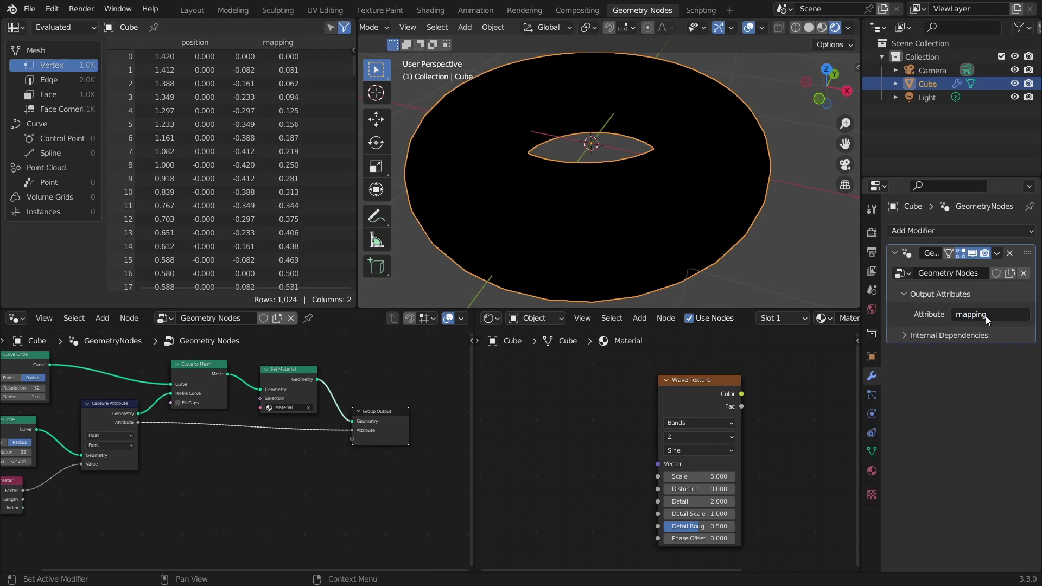
key("shift+a")
type("att")
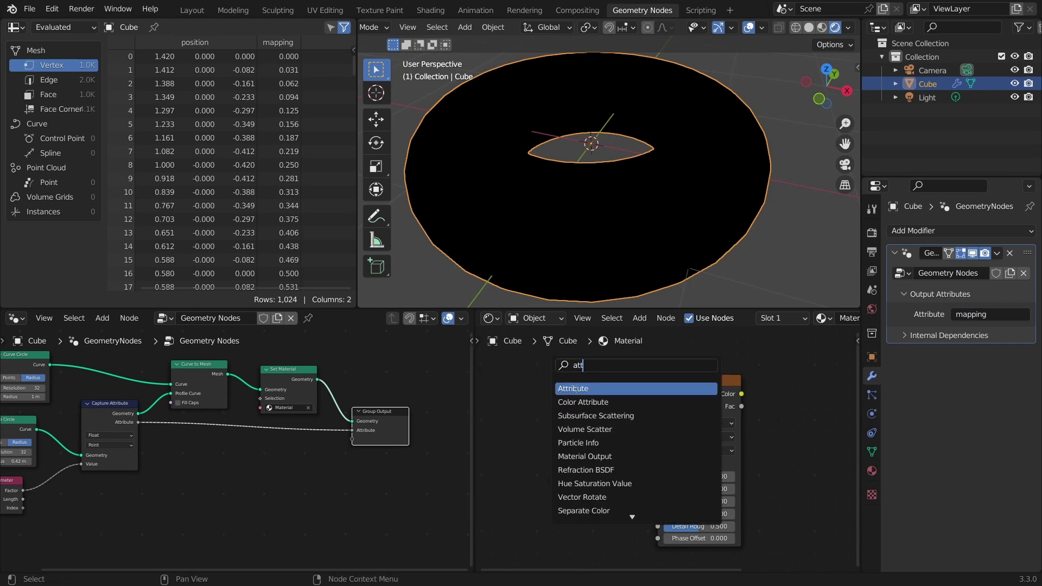
key("Return")
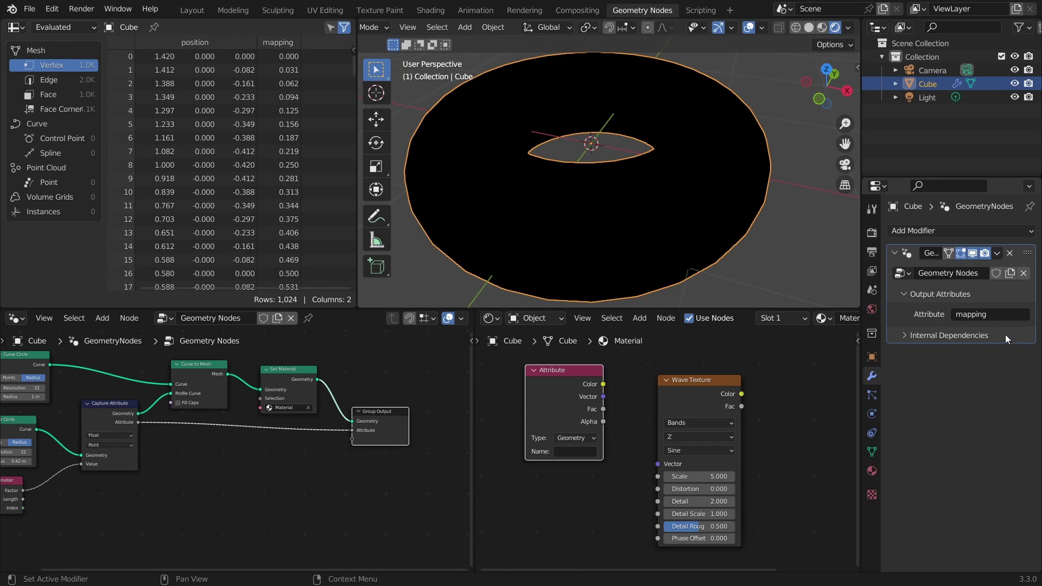
Set the Attribute node's name to 'mapping' and feed its Color into the Wave Texture
scroll(646, 431, "up", 2)
middle_click_drag(579, 440, 673, 439)
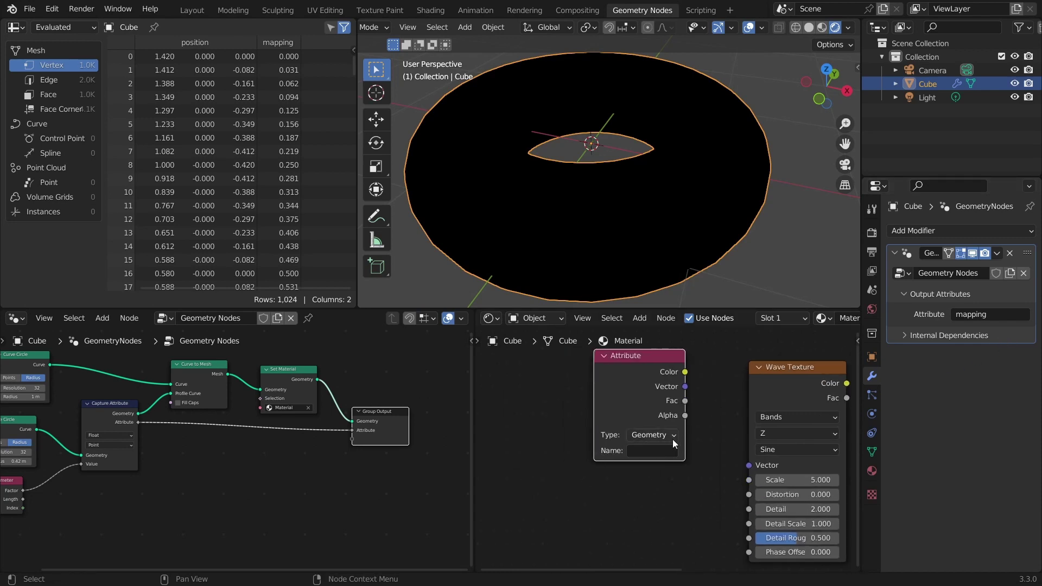
scroll(659, 448, "up", 1)
type("pping")
key("Return")
mouse_move(643, 367)
left_mouse_down()
mouse_move(602, 387)
mouse_move(599, 404)
left_mouse_up()
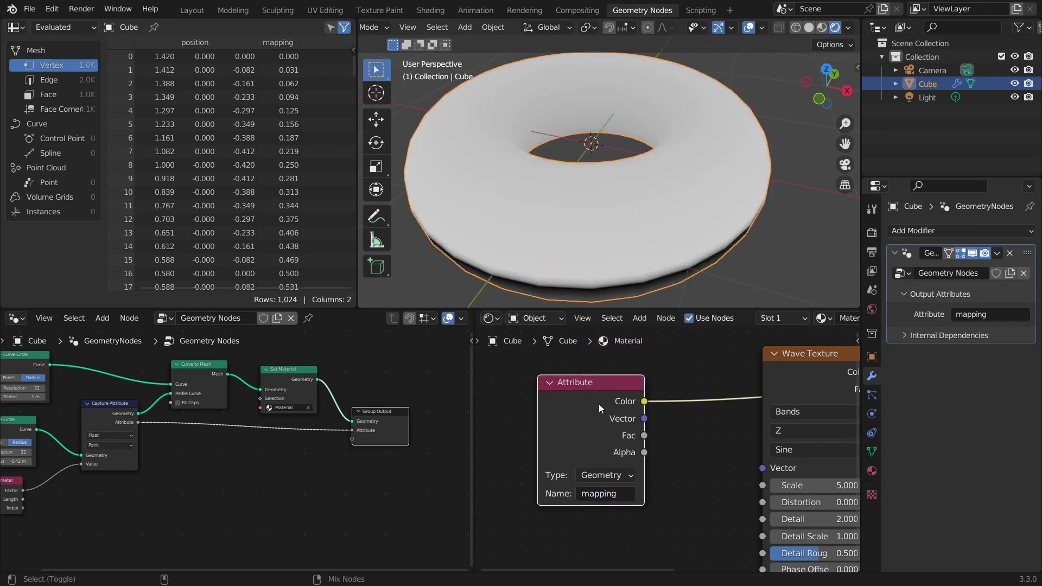
Orbit to a low side view to inspect the now-white donut
scroll(604, 164, "down", 2)
middle_click_drag(575, 167, 673, 132)
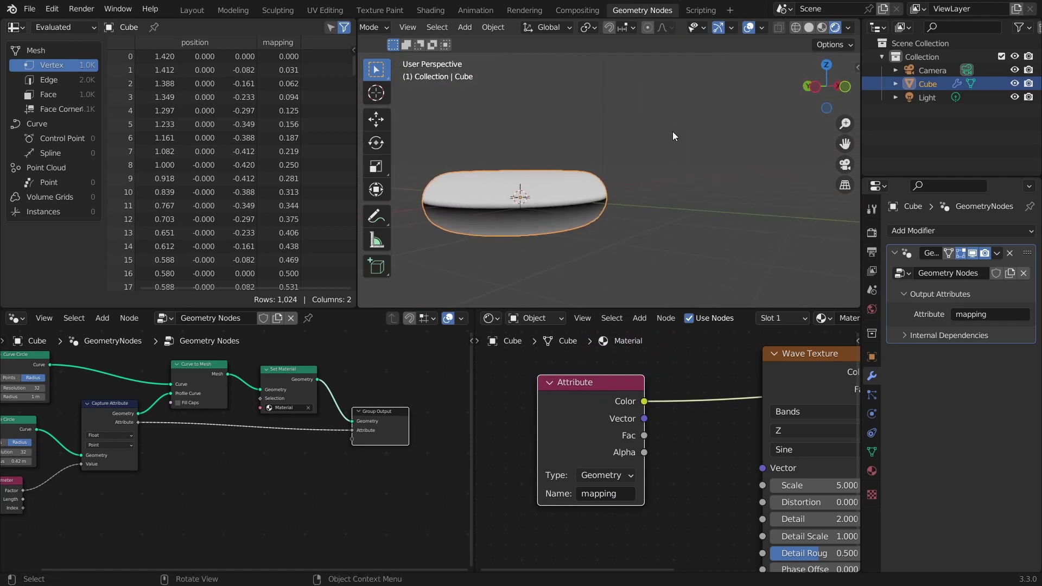
scroll(587, 185, "up", 8)
mouse_move(467, 217)
left_mouse_down()
mouse_move(628, 186)
mouse_move(600, 255)
mouse_move(558, 122)
mouse_move(600, 115)
mouse_move(606, 185)
left_mouse_up()
key("ctrl+z")
scroll(627, 186, "down", 2)
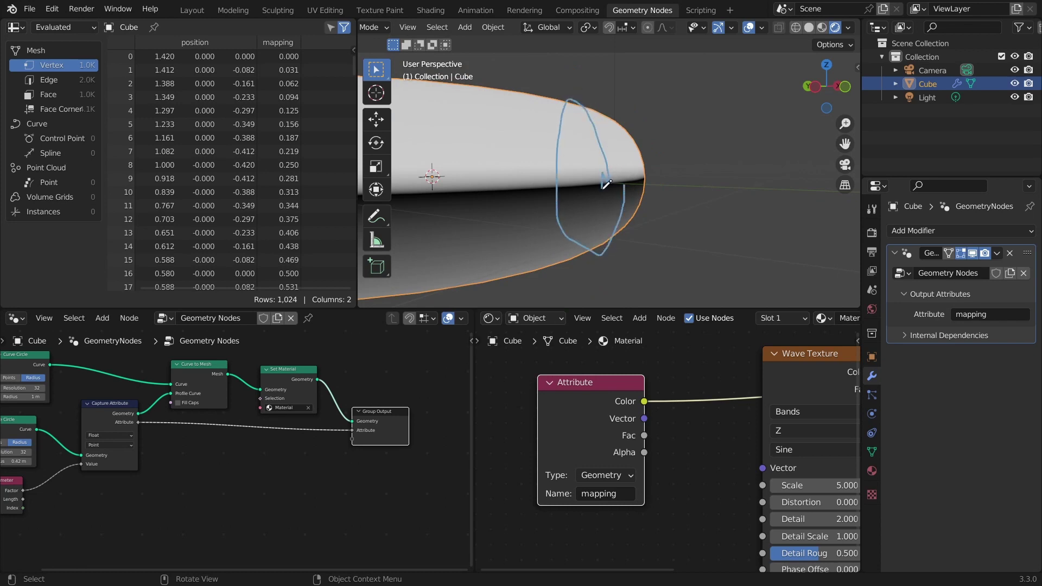
Insert a Math node on the Color link, set to Greater Than with a threshold around 0.54
key("ctrl+z")
mouse_move(624, 403)
left_mouse_down()
mouse_move(551, 411)
mouse_move(506, 398)
left_mouse_up()
key("shift+a")
left_click(570, 376)
type("mat")
key("Return")
left_click(651, 408)
left_click(656, 416)
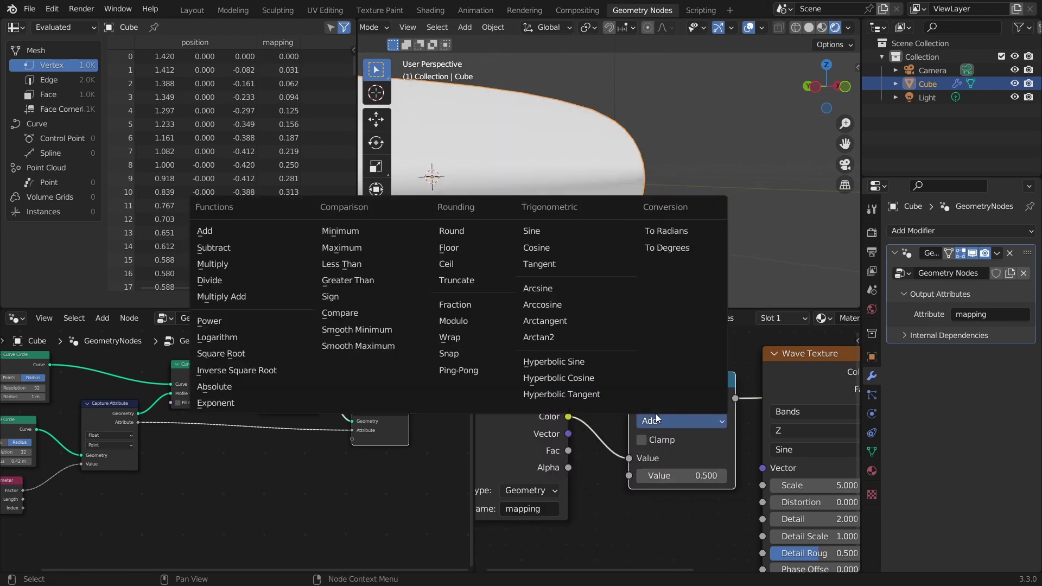
left_click(353, 280)
scroll(559, 182, "down", 3)
middle_click_drag(532, 188, 556, 191)
left_click(692, 480)
type("0")
key("Return")
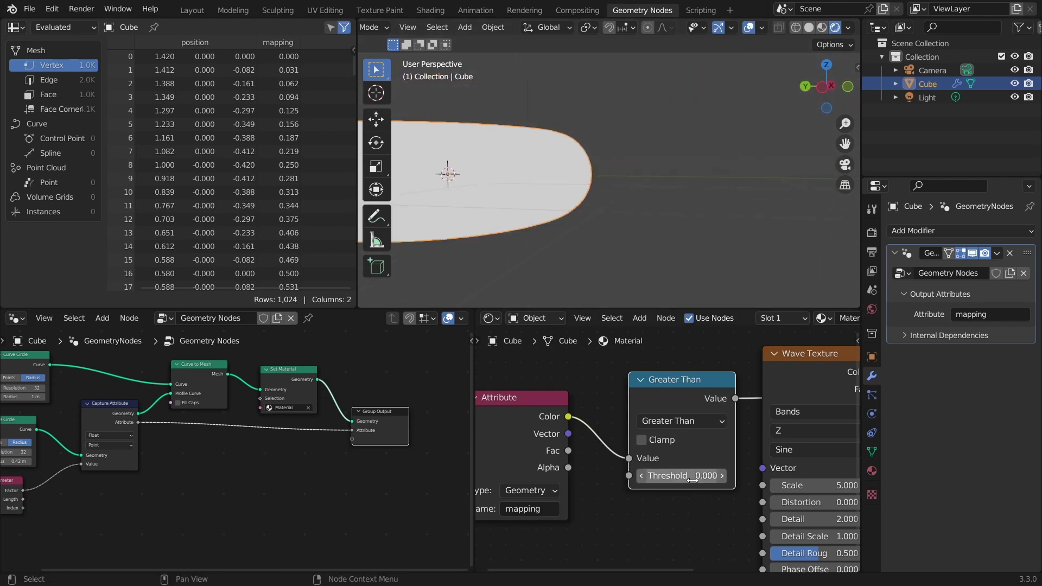
left_click_drag(695, 480, 685, 445)
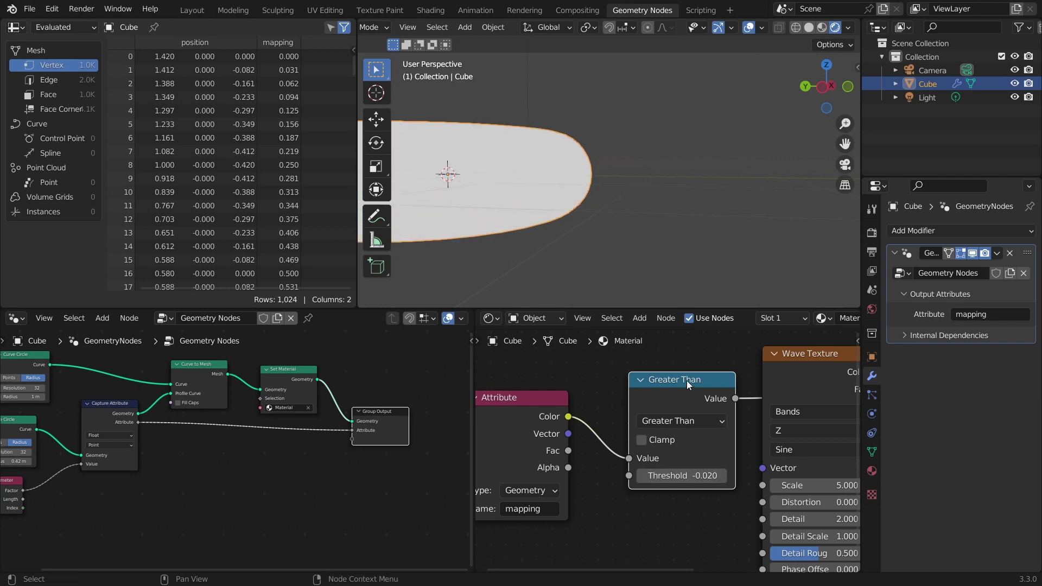
Remove the Greater Than node and route Attribute Color through the Wave Texture Vector and Color
key("ctrl+x")
scroll(645, 426, "down", 3)
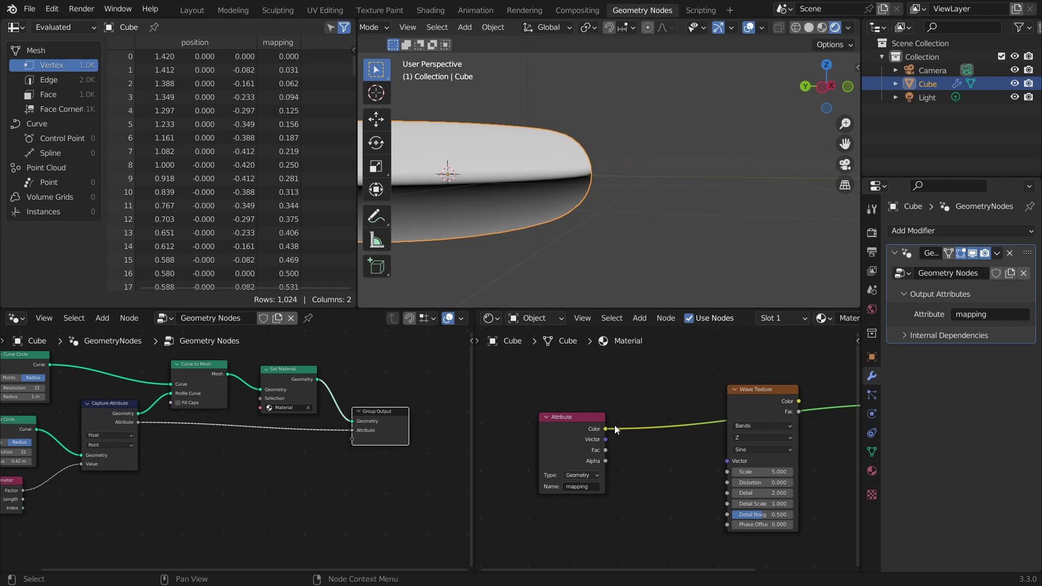
left_click_drag(605, 428, 727, 462)
left_click(754, 399, "ctrl+shift")
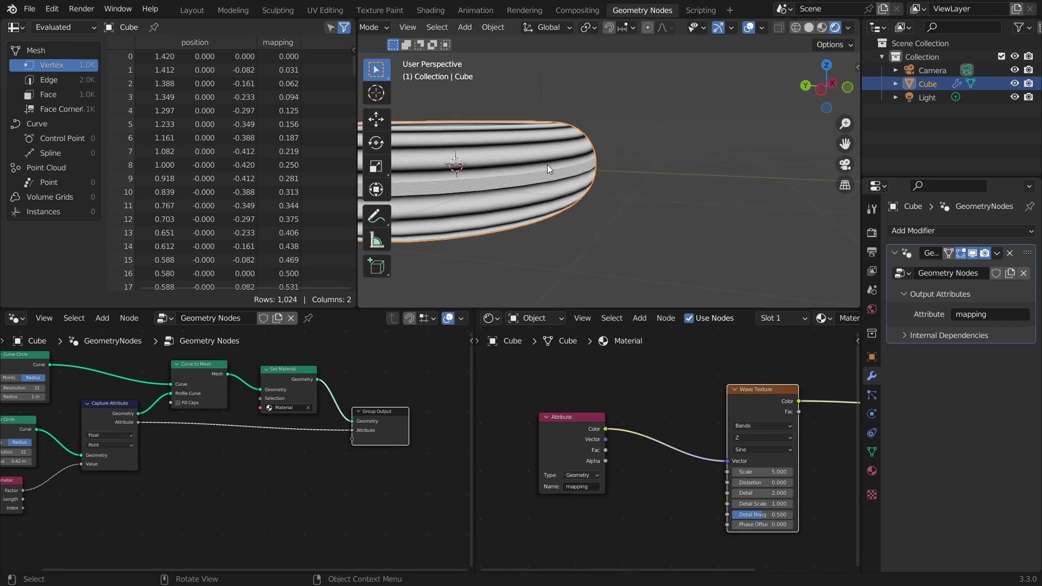
scroll(547, 164, "up", 3)
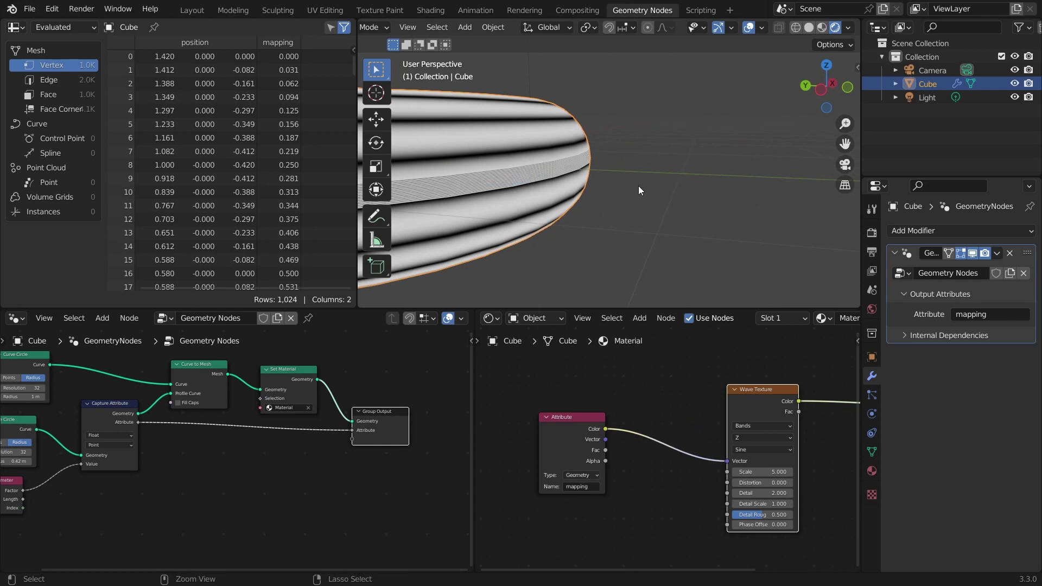
middle_click_drag(546, 167, 579, 211)
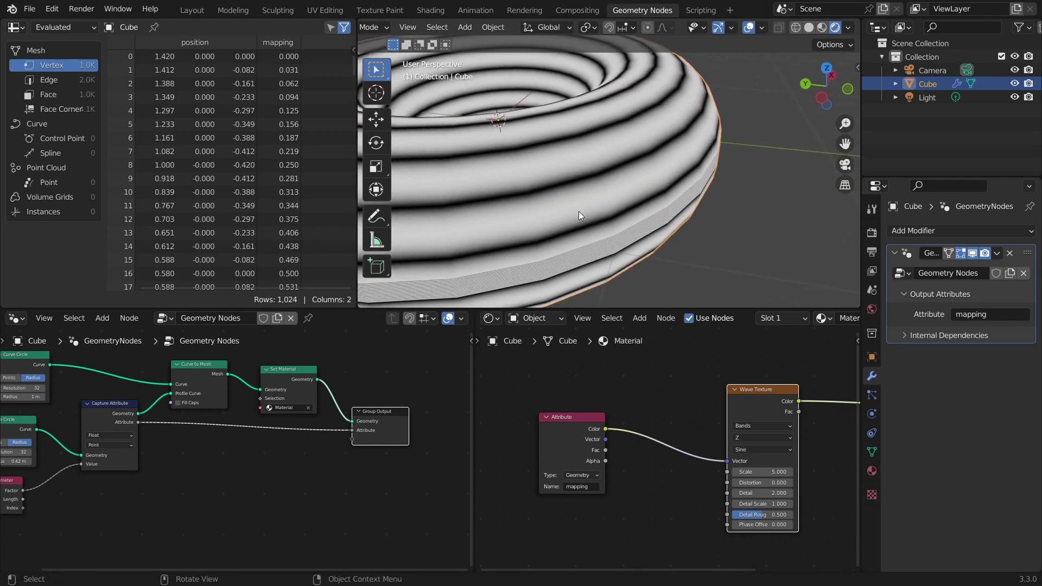
scroll(578, 215, "down", 3)
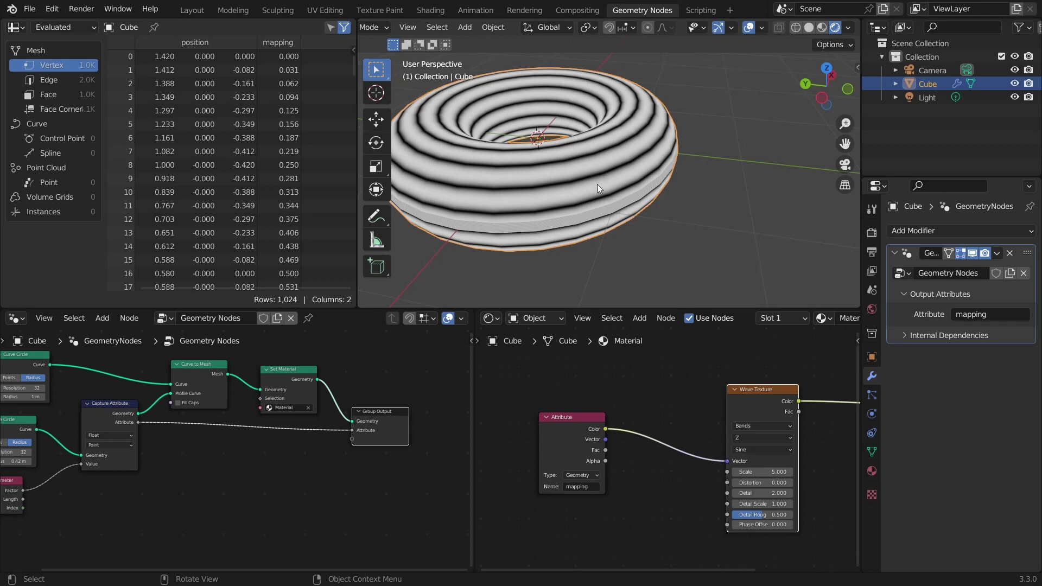
scroll(597, 184, "up", 5)
middle_click_drag(631, 116, 584, 115)
mouse_move(554, 148)
left_mouse_down()
mouse_move(673, 138)
mouse_move(673, 125)
mouse_move(679, 146)
mouse_move(619, 274)
mouse_move(551, 185)
mouse_move(614, 124)
mouse_move(626, 169)
left_mouse_up()
key("ctrl+z")
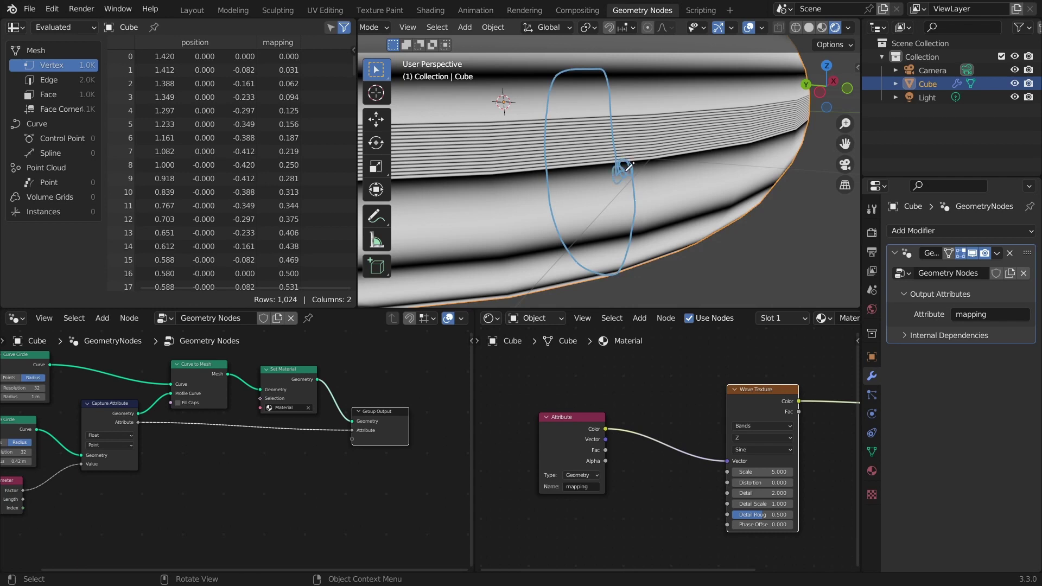
Raise the 0.42 m Curve Circle's resolution to 214, giving the torus 6,848 vertices
key("ctrl+z")
middle_click_drag(57, 462, 283, 442)
scroll(244, 445, "up", 4)
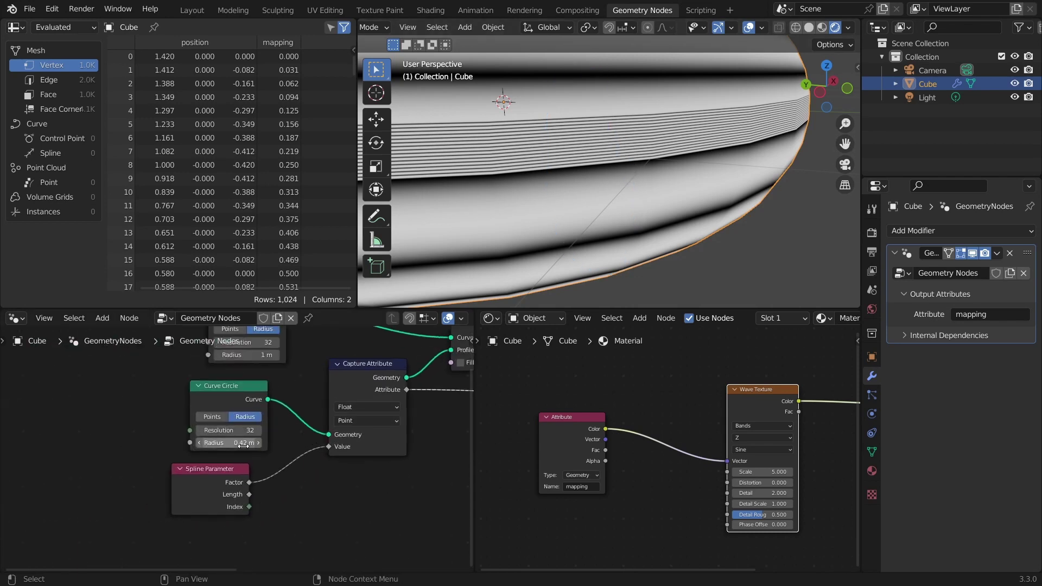
scroll(239, 448, "up", 5)
left_click_drag(237, 422, 369, 422)
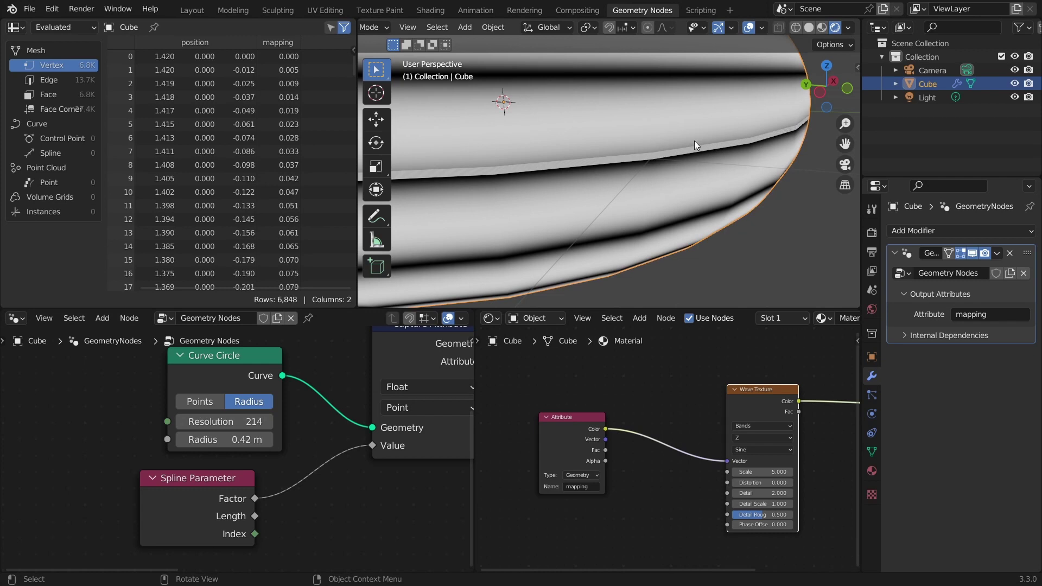
scroll(674, 132, "down", 5)
middle_click_drag(594, 113, 565, 153)
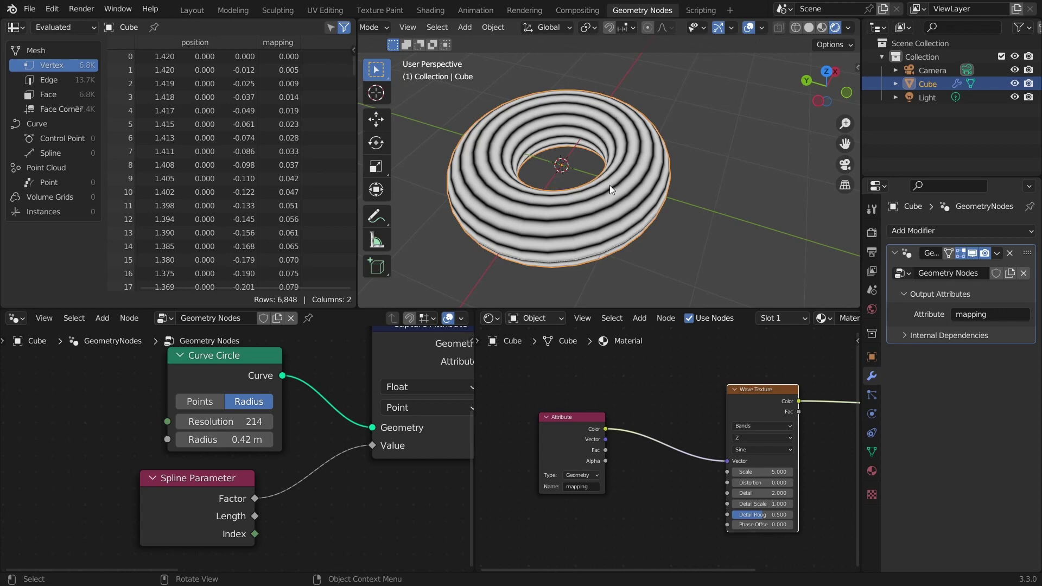
scroll(145, 464, "down", 4)
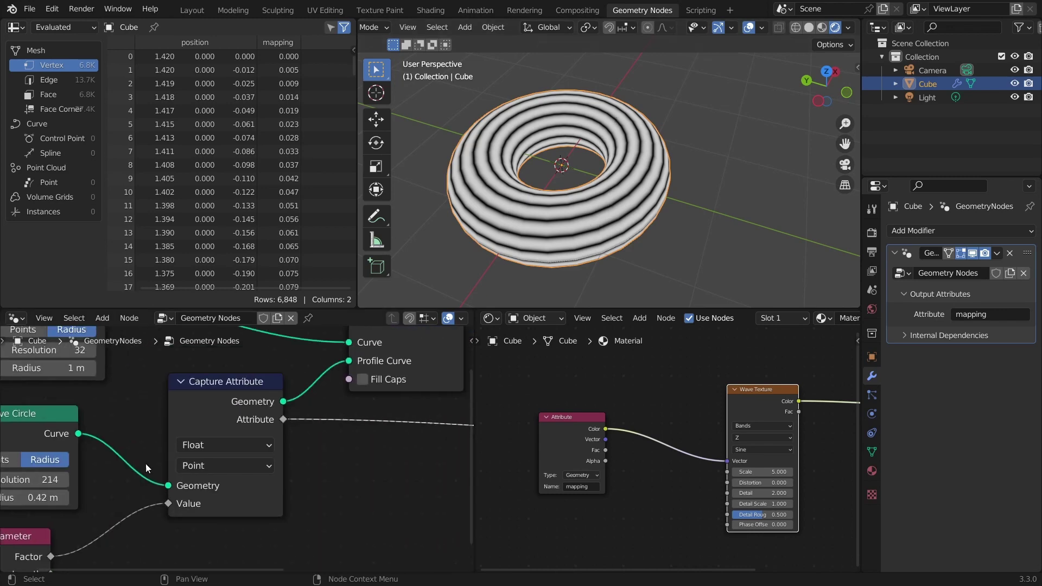
middle_click_drag(256, 444, 192, 455)
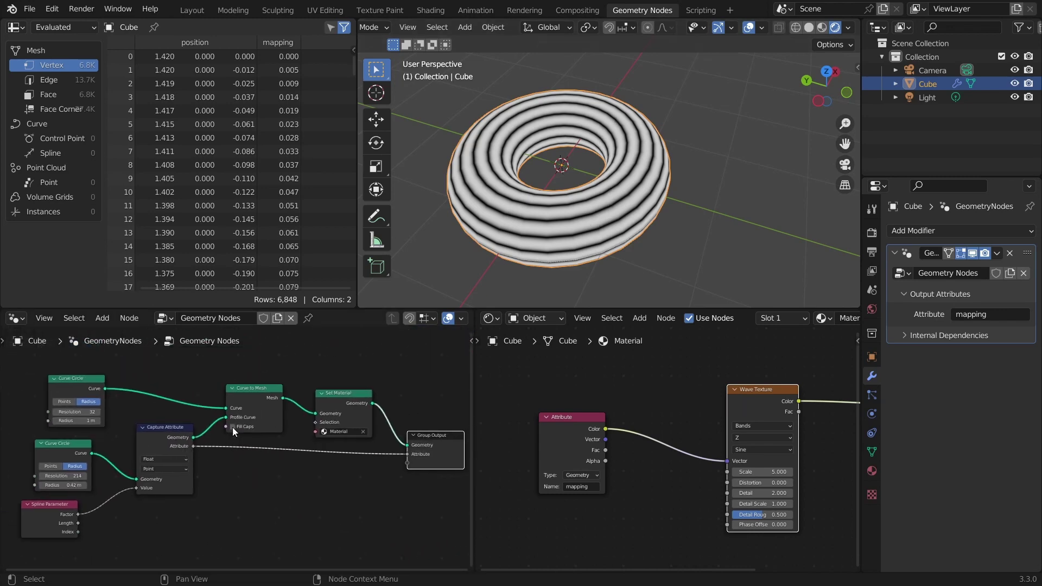
scroll(245, 413, "up", 3)
key("shift+a")
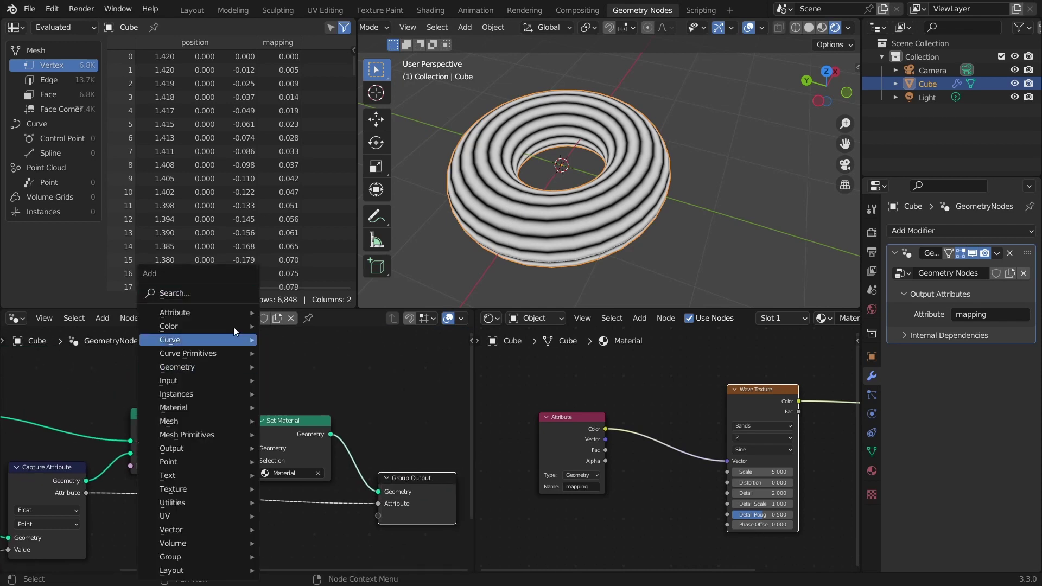
Add a Set Curve Tilt node before Curve to Mesh, leaving its tilt at 0°
left_click(217, 293)
type("tile")
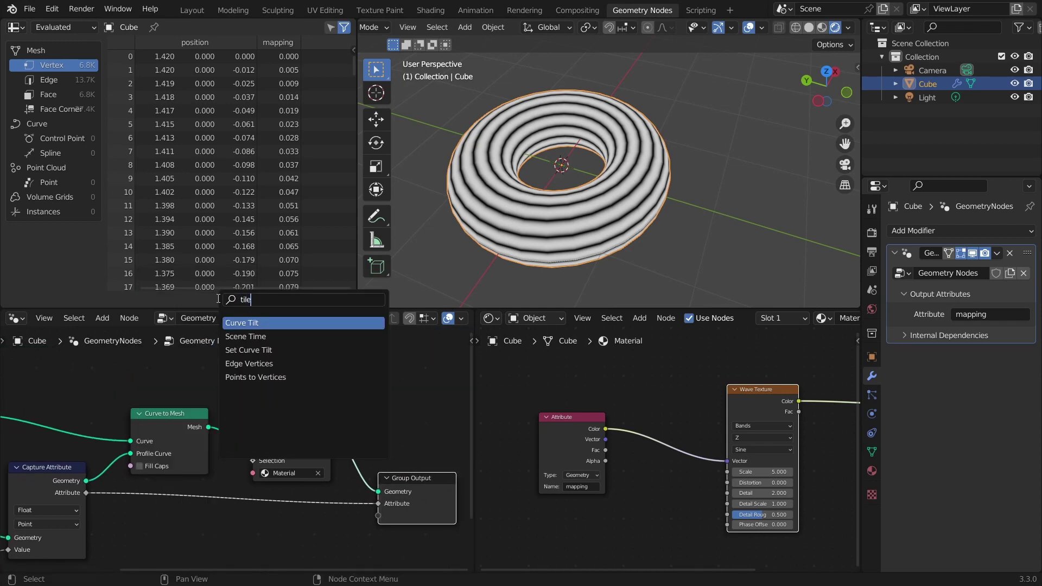
key("BackSpace")
type("t")
left_click(289, 336)
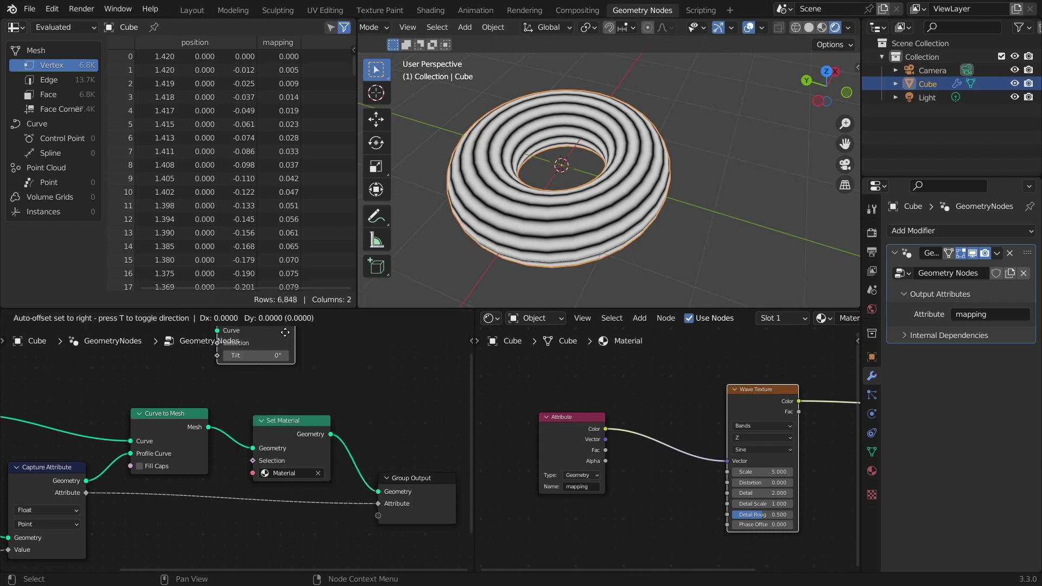
left_click(199, 429)
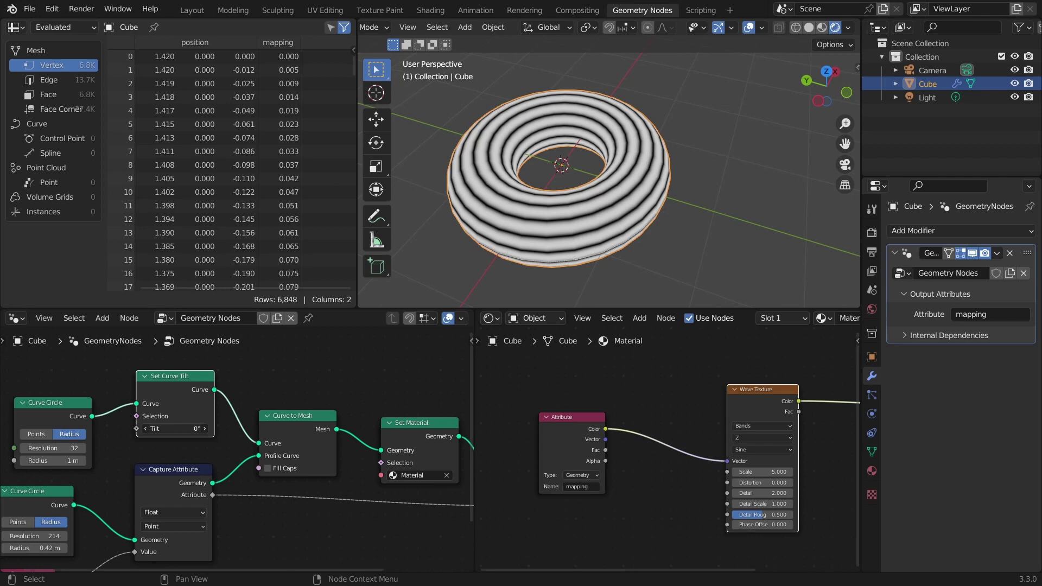
left_click_drag(174, 429, 274, 429)
key("ctrl+z")
Drive the Tilt input with the Spline Parameter Factor to twist the stripes
middle_click_drag(176, 428, 286, 401)
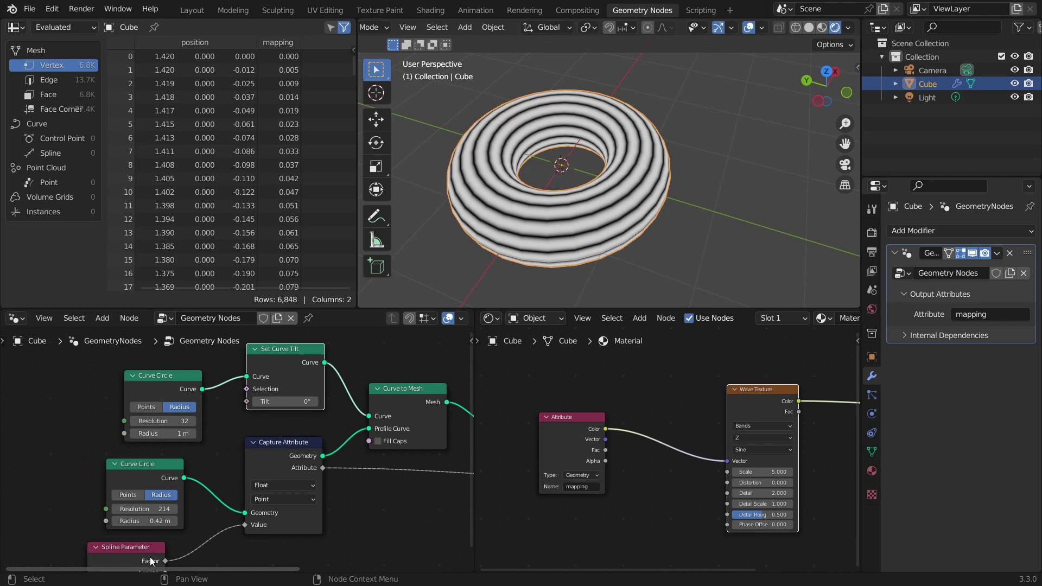
left_click_drag(164, 561, 241, 402)
middle_click_drag(611, 80, 632, 175)
mouse_move(649, 160)
left_mouse_down()
mouse_move(536, 169)
mouse_move(483, 90)
mouse_move(591, 44)
mouse_move(663, 143)
mouse_move(654, 153)
mouse_move(670, 147)
left_mouse_up()
Insert an Add math node on the Factor-to-Tilt link
mouse_move(671, 146)
middle_mouse_down()
mouse_move(640, 154)
mouse_move(575, 132)
mouse_move(627, 152)
middle_mouse_up()
key("ctrl+z")
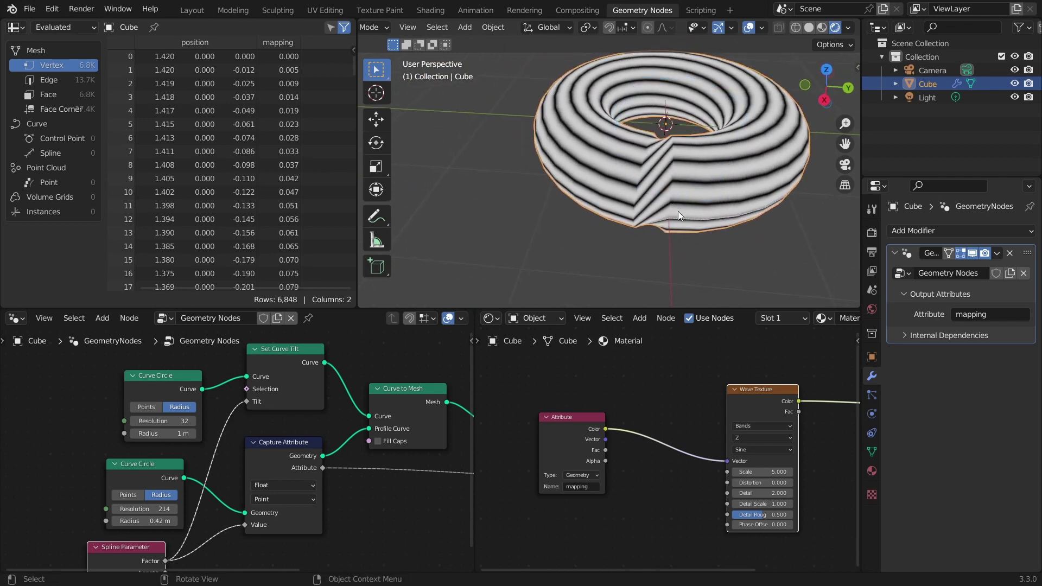
middle_click_drag(179, 348, 228, 315)
key("shift+a")
left_click(172, 292)
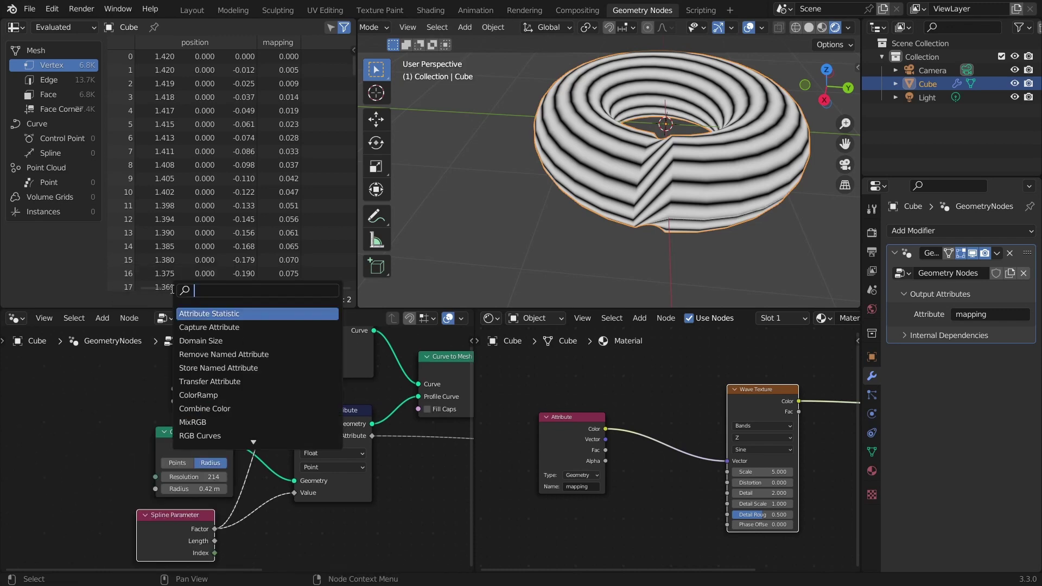
type("add")
key("Return")
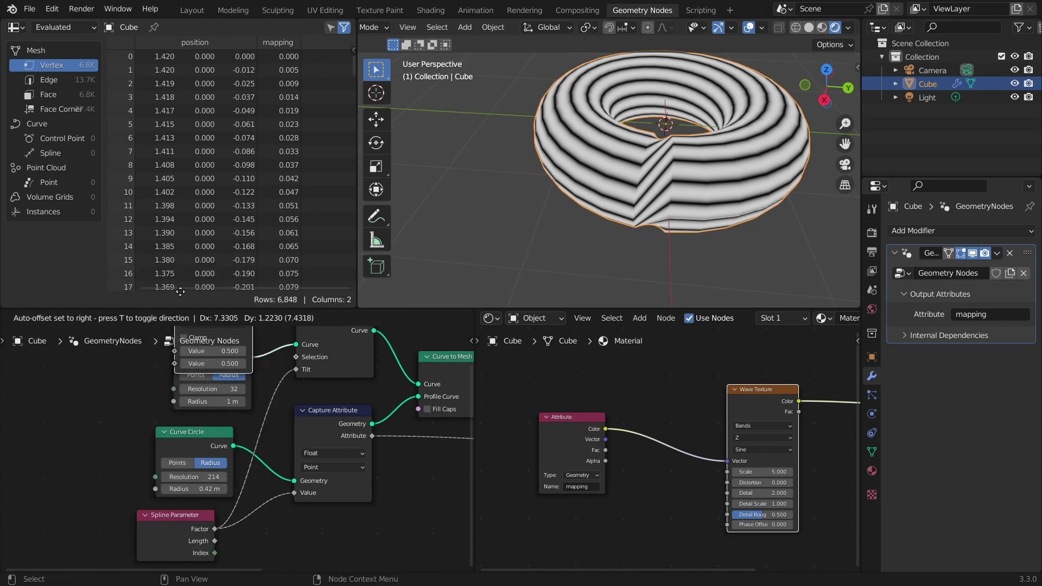
left_click(257, 378)
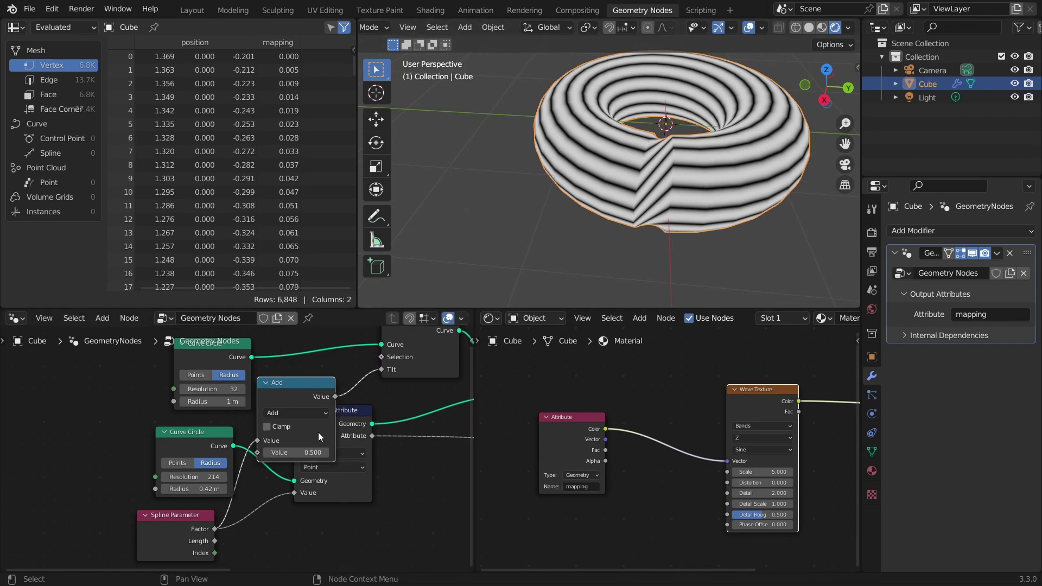
Set the Add node's second value to 2*pi (about 6.283)
left_click(318, 451)
type("pi")
key("Return")
left_click(317, 451)
type("2*pi")
key("Return")
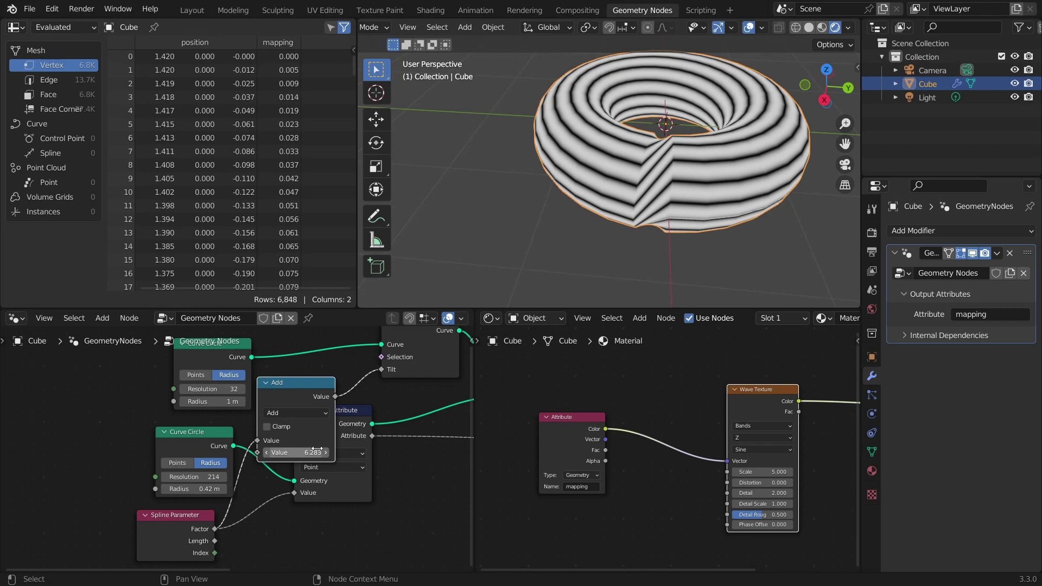
Switch the tilt math node from Add to Multiply so the stripes spiral in one full twist
left_click(307, 414)
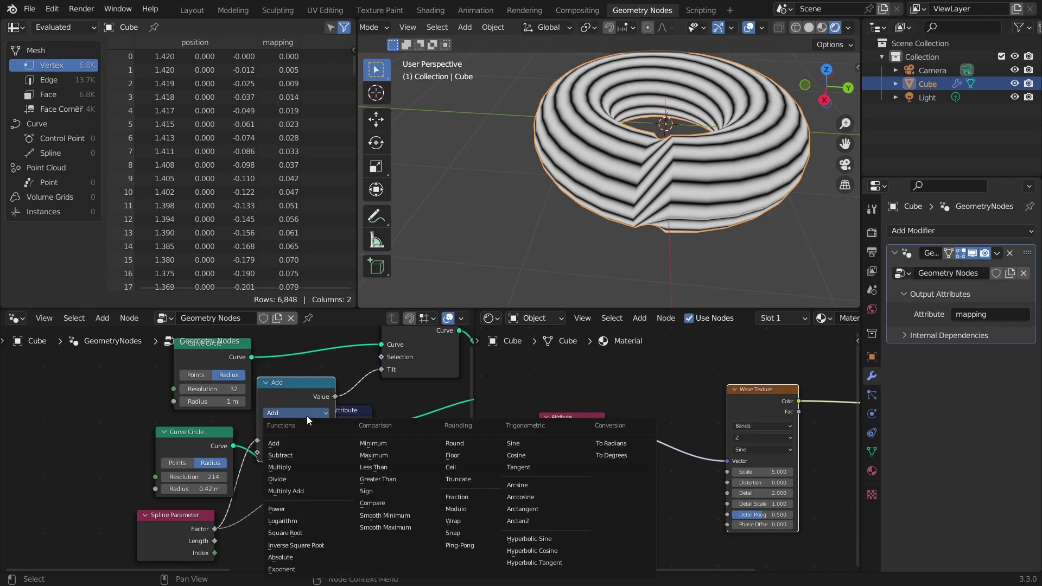
key("m")
middle_click_drag(705, 86, 685, 157)
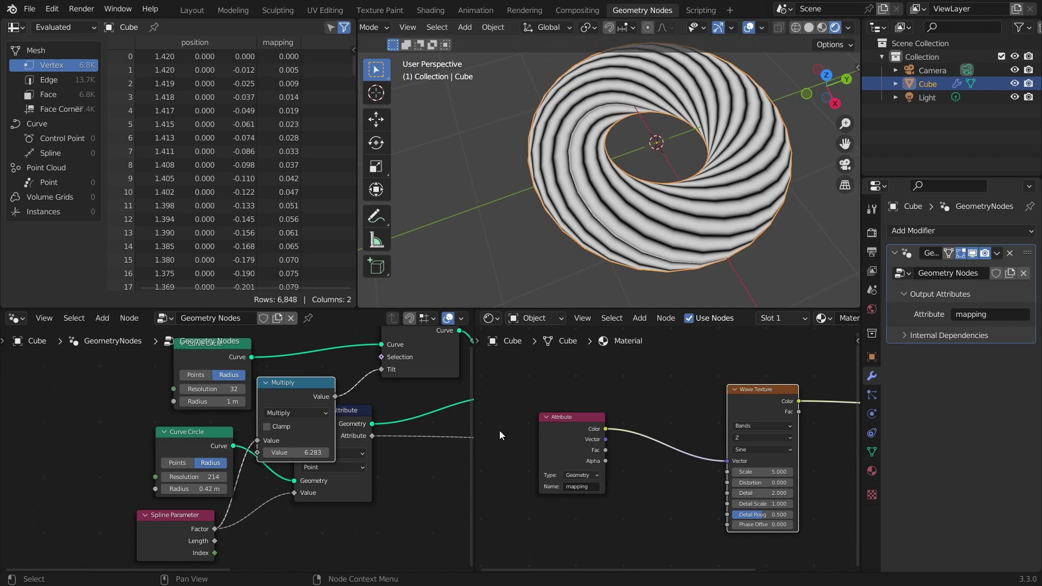
middle_click_drag(371, 389, 265, 448)
right_click_drag(265, 449, 255, 434, "ctrl")
key("ctrl+z")
Test a duplicated Add node on the Tilt link, then remove it, keeping Multiply by 6.283
key("shift+d")
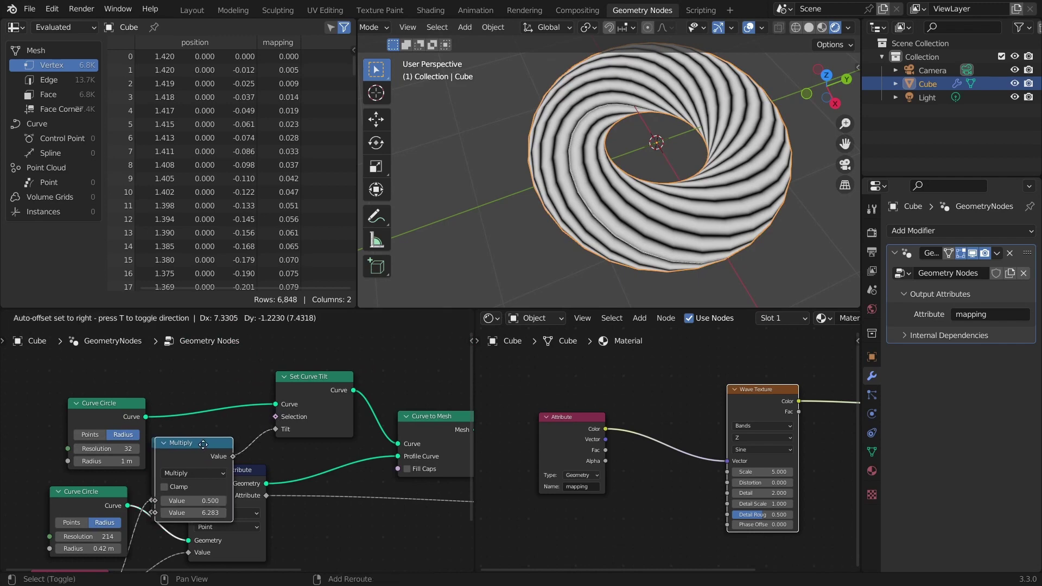
left_click(250, 429)
left_click(297, 457)
key("a")
left_click_drag(329, 431, 339, 404)
left_click_drag(325, 471, 535, 471, "shift")
key("ctrl+z")
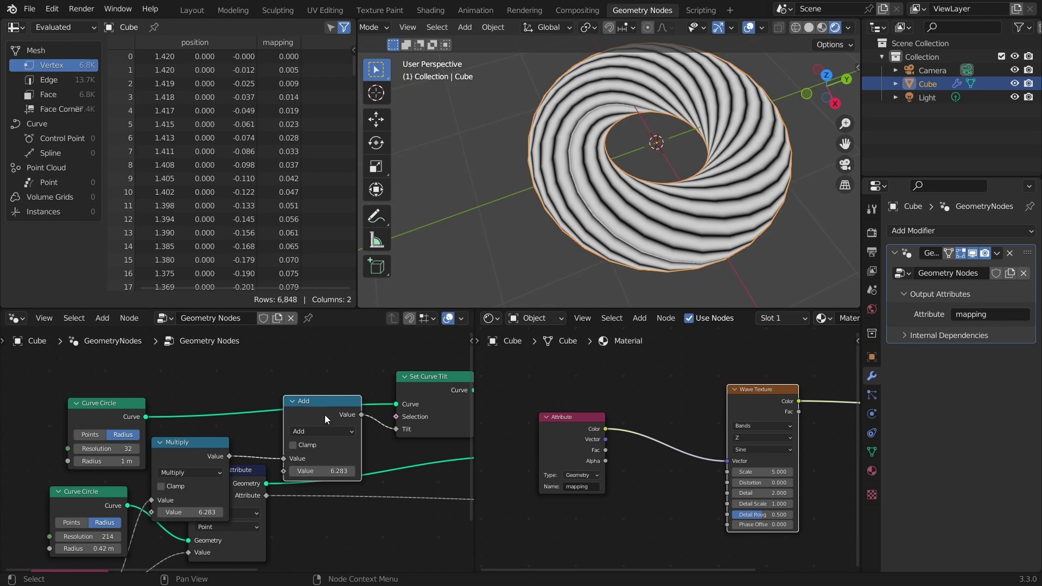
key("ctrl+x")
key("shift+a")
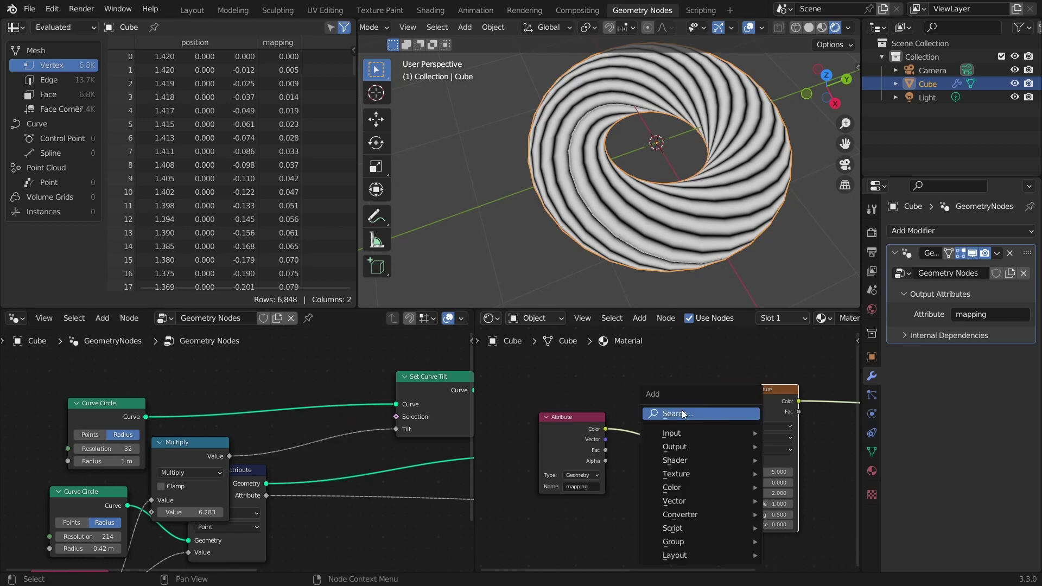
Insert a Vector Math Add node between the Attribute and Wave Texture nodes
type("vec")
key("Return")
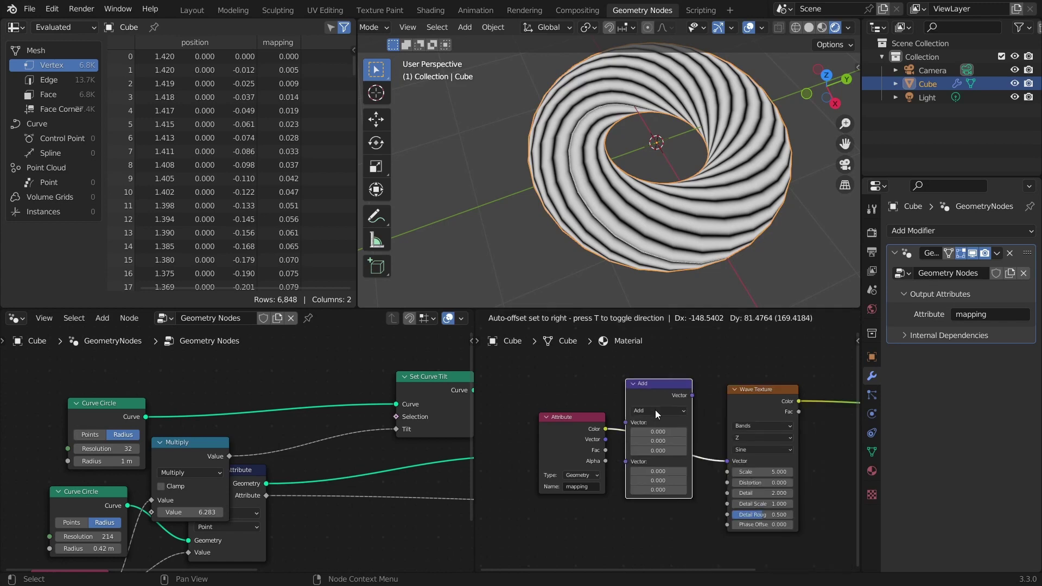
left_click(676, 411)
left_click_drag(677, 443, 751, 461, "shift")
key("ctrl+z")
key("ctrl+z")
Drive the Add node's Z value with #frame/300 and play the animation to watch the stripes slide
left_click(676, 462)
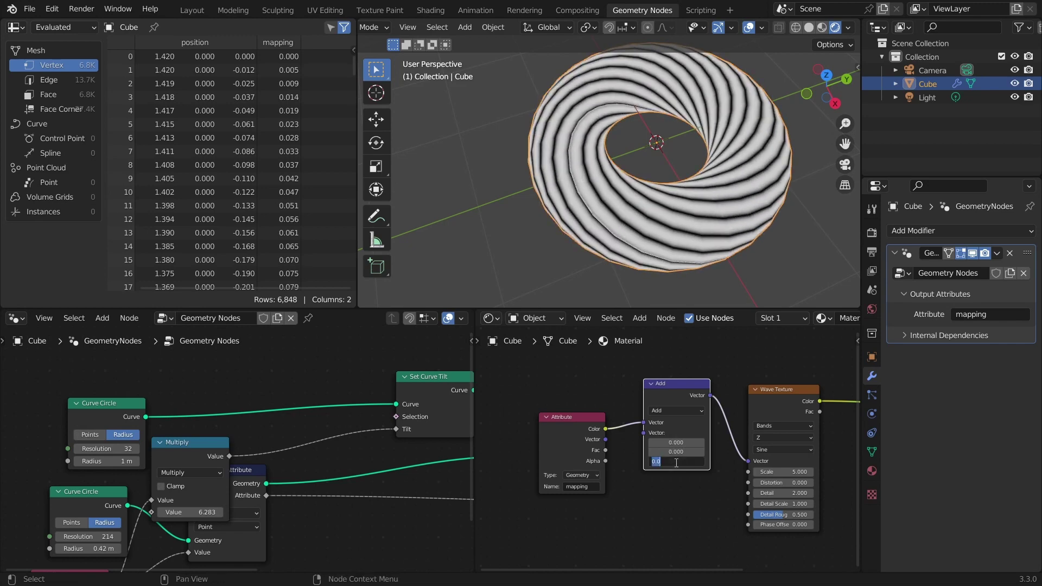
type("#")
type("frame/30")
key("Return")
key("space")
key("space")
left_click(677, 463)
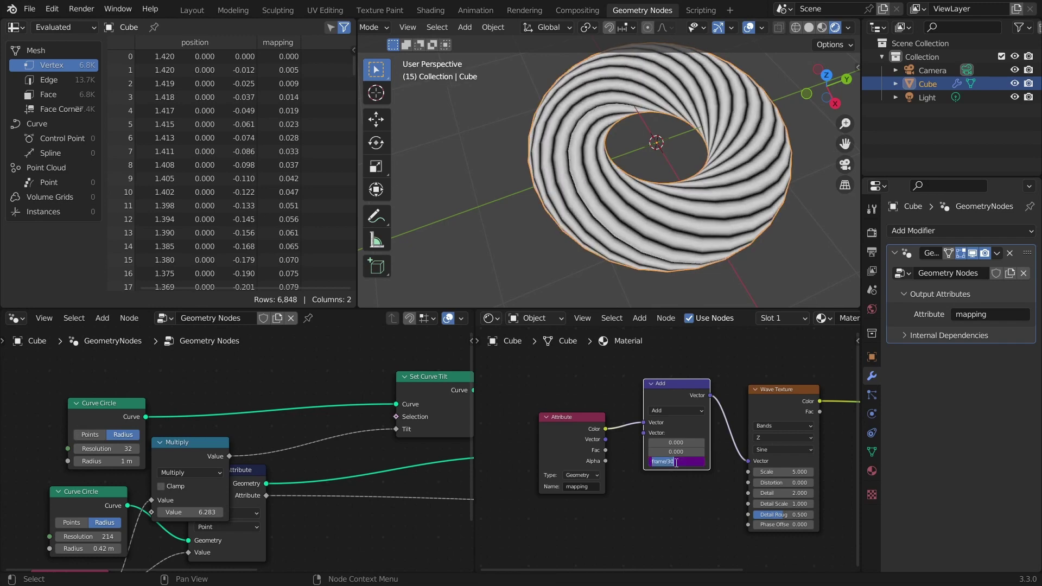
key("Escape")
key("Return")
key("space")
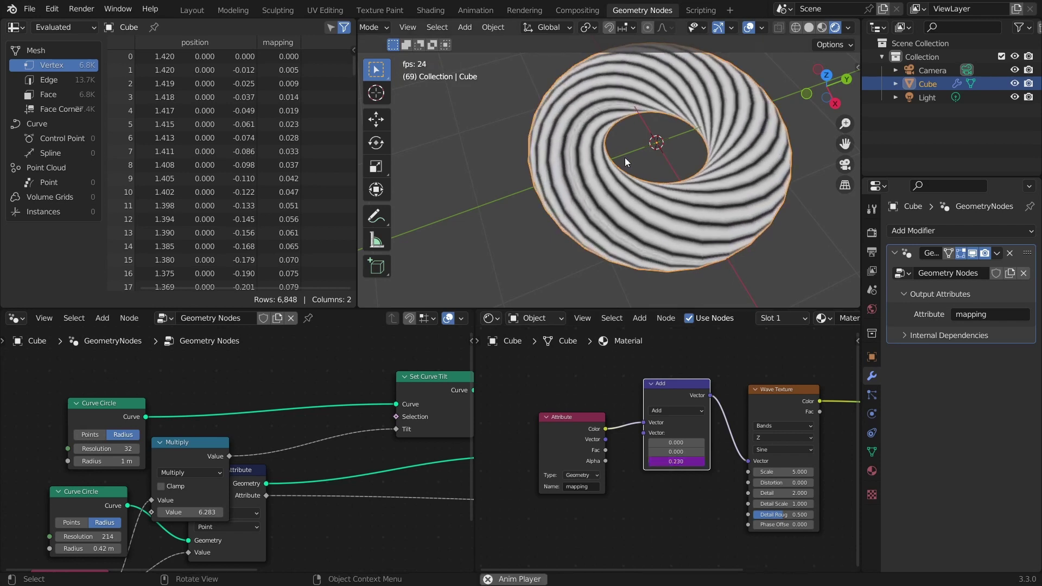
Set the outer Curve Circle's resolution to 60 for a smoother 12,840-vertex donut
middle_click_drag(625, 157, 644, 122)
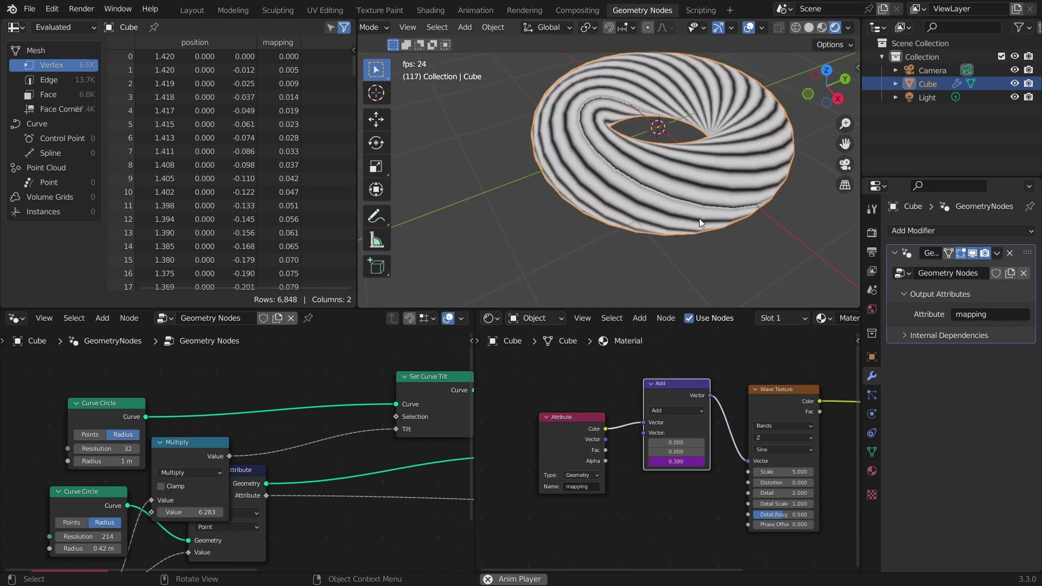
left_click(678, 461)
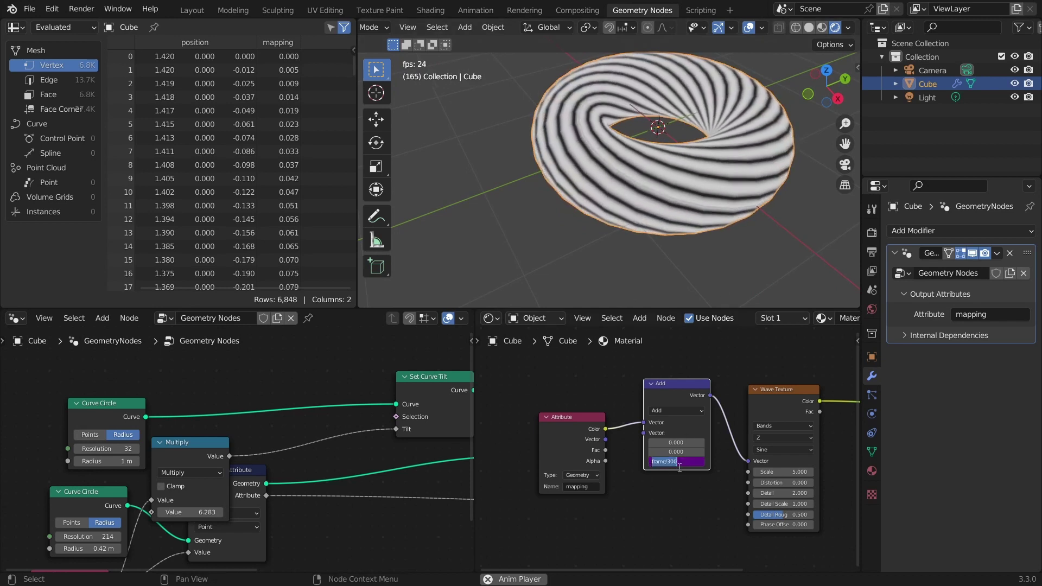
left_click(689, 488)
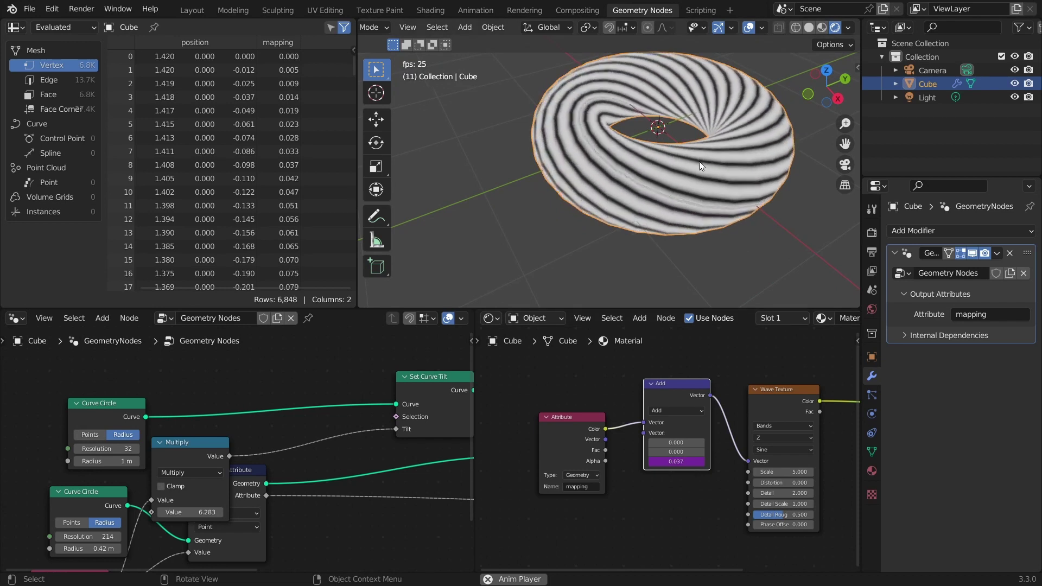
middle_click_drag(692, 138, 727, 186)
scroll(731, 161, "down", 2)
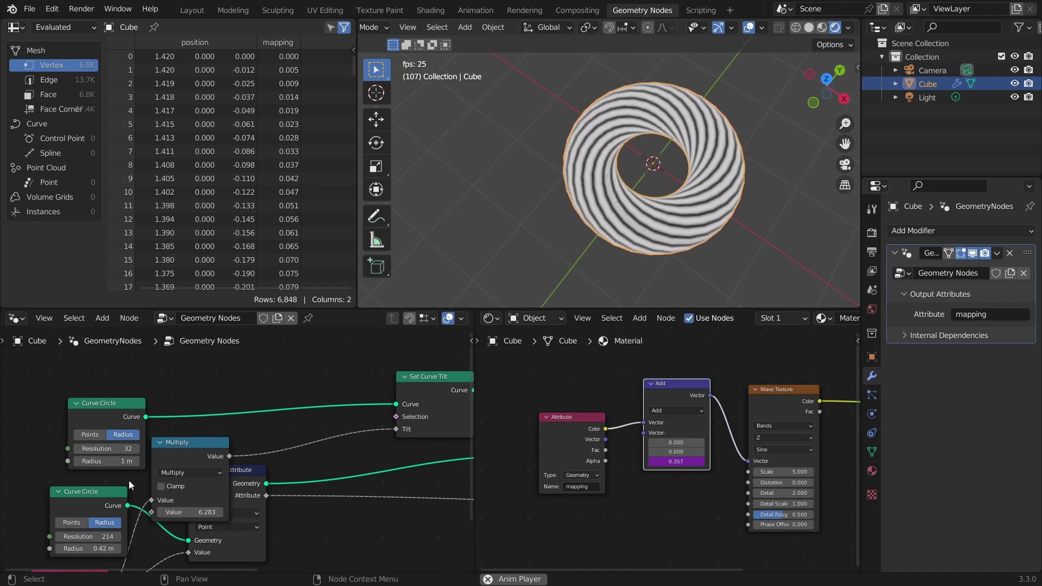
left_click(126, 449)
type("60")
key("Return")
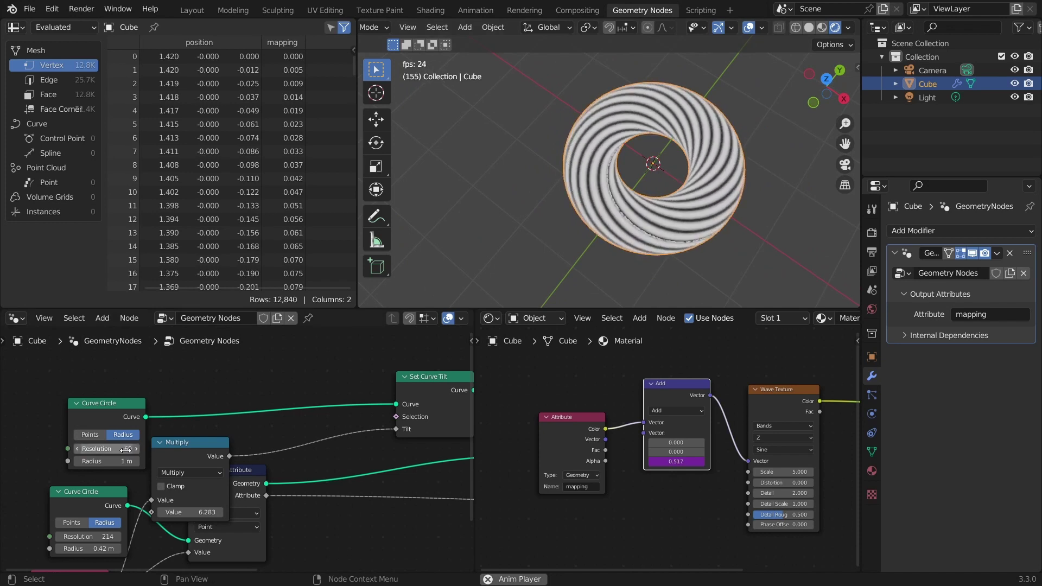
Check the donut through the scene camera, then stop playback and rewind to frame 1
left_click(845, 165)
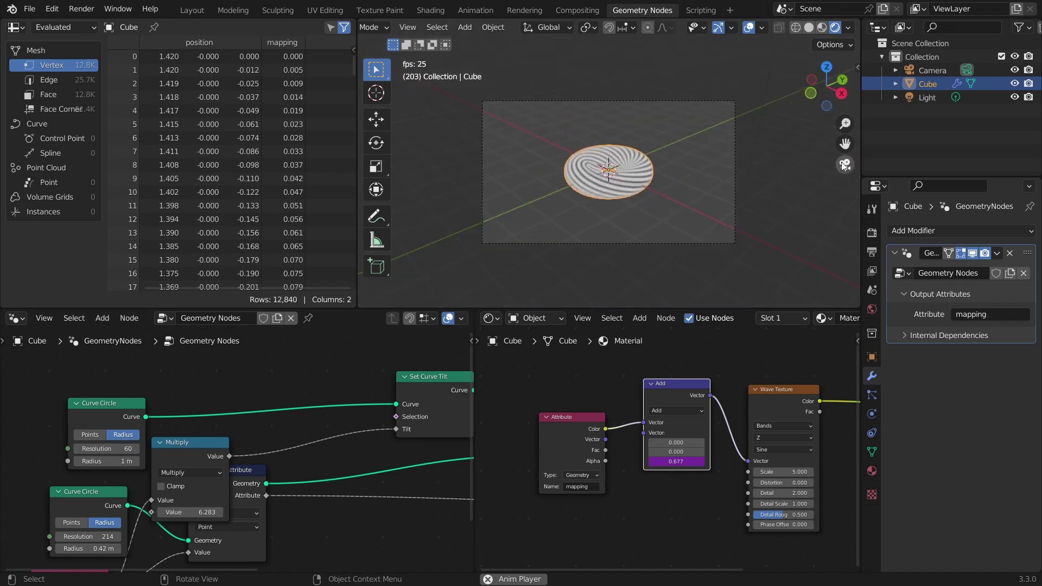
middle_click_drag(630, 158, 655, 196)
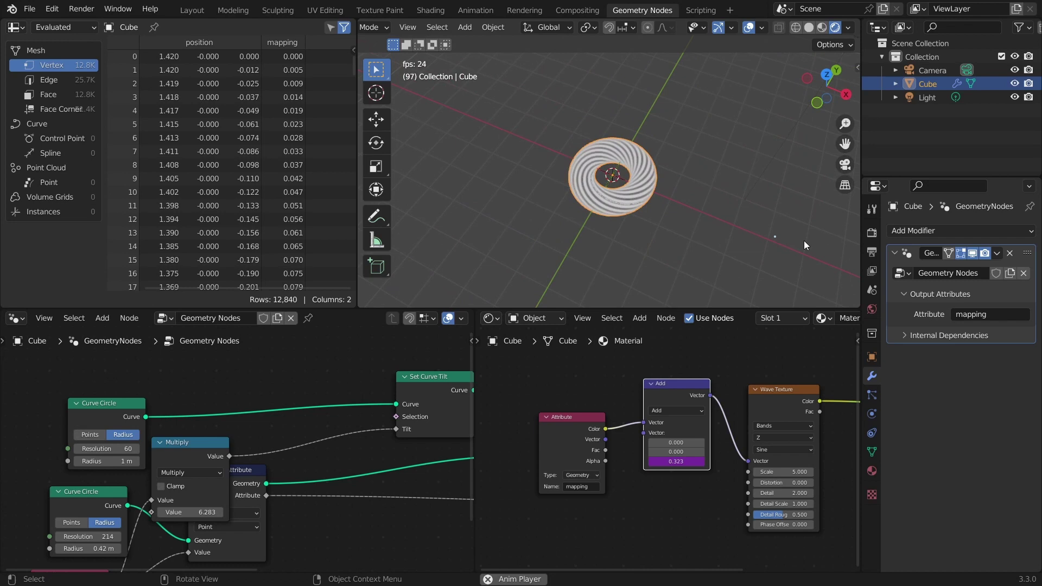
key("space")
key("ctrl+z")
key("ctrl+z")
key("ctrl+z")
key("ctrl+z")
key("shift+Left")
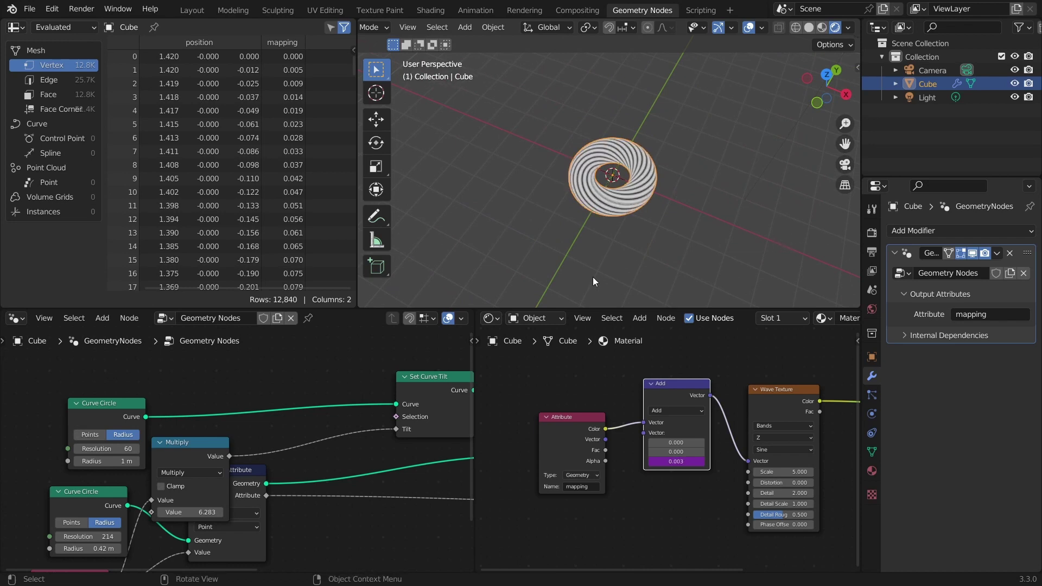
middle_click_drag(452, 364, 304, 407)
Make two trial copies of the donut, moved along X and rotated about X and Z
scroll(287, 405, "down", 3)
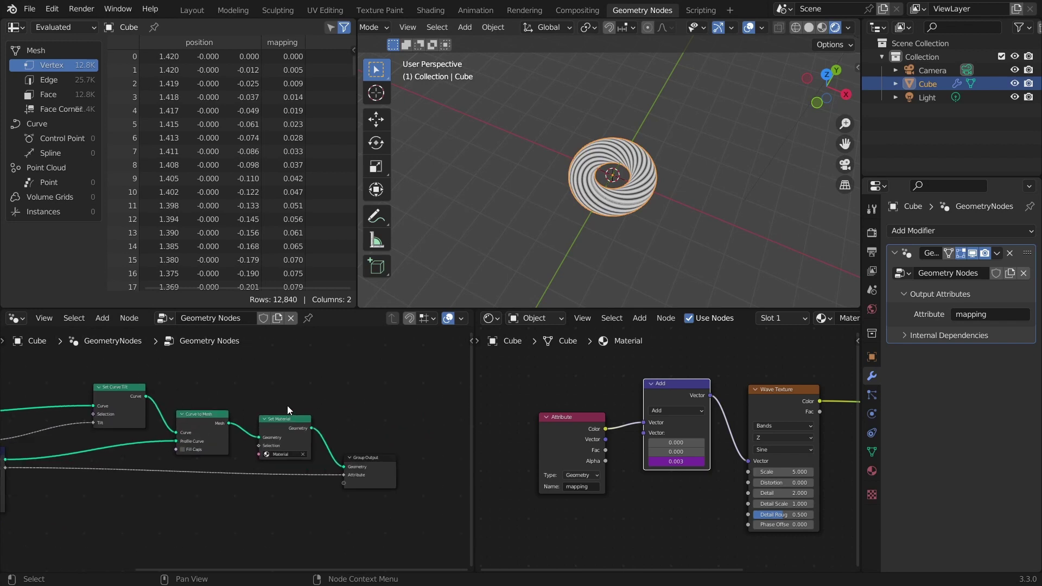
key("shift+d")
key("x")
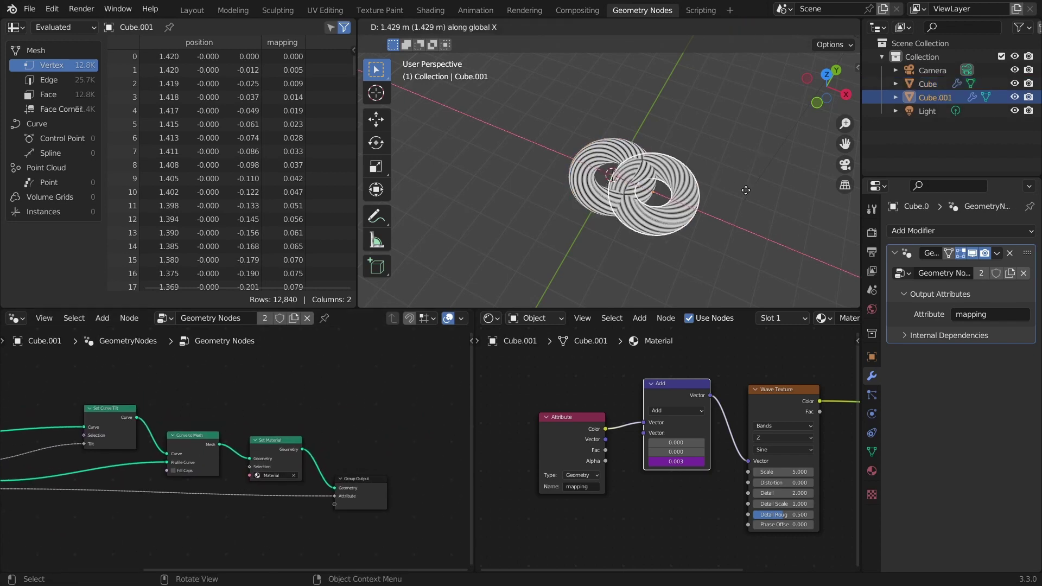
left_click(746, 190)
key("r")
key("x")
left_click(700, 304)
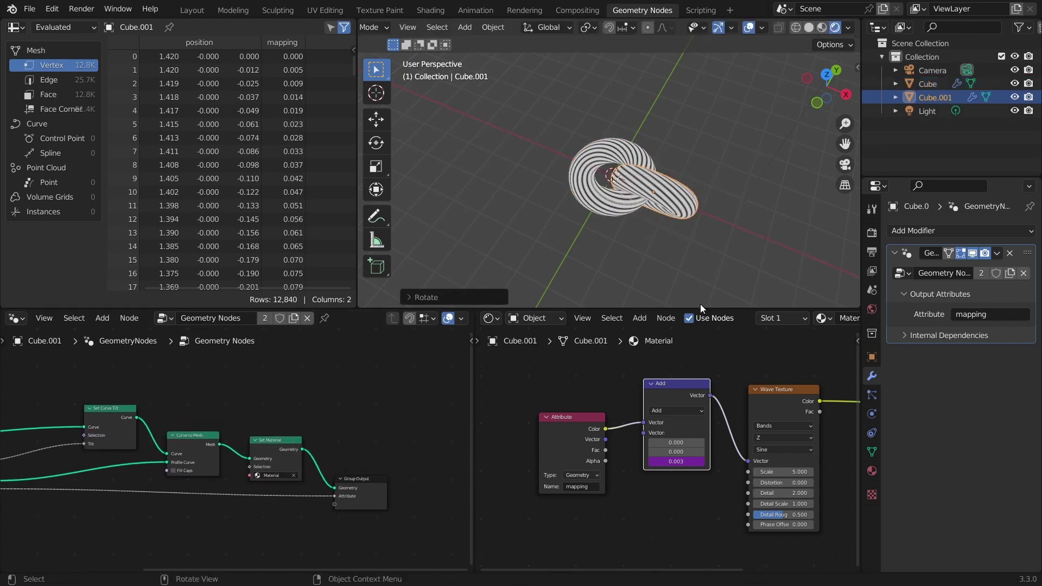
key("shift+d")
left_click(753, 55)
key("r")
key("z")
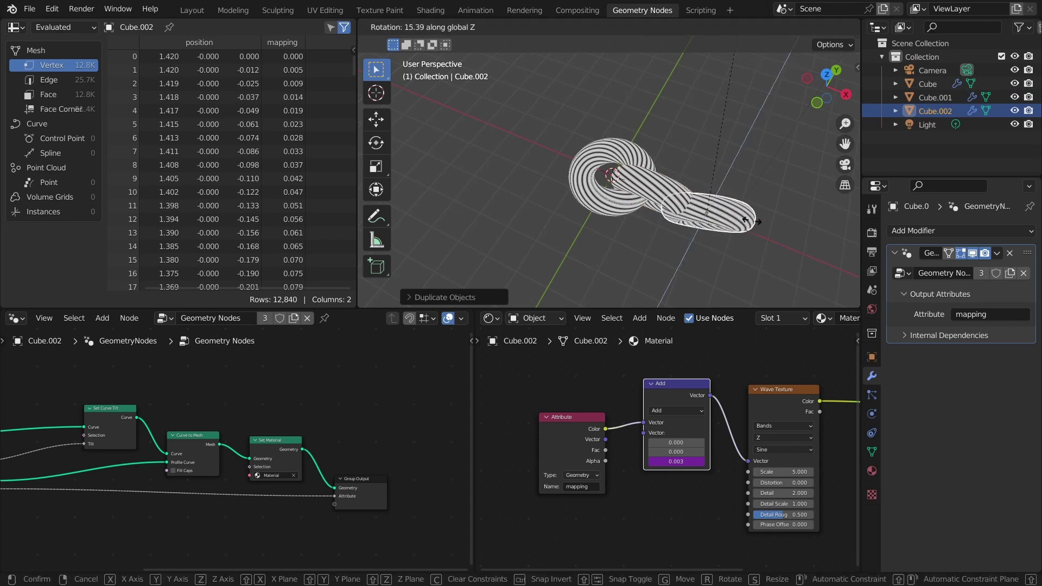
left_click(756, 219)
Delete both donut copies and reselect the original Cube
key("x")
left_click(664, 203)
left_click(663, 200)
key("x")
left_click(662, 200)
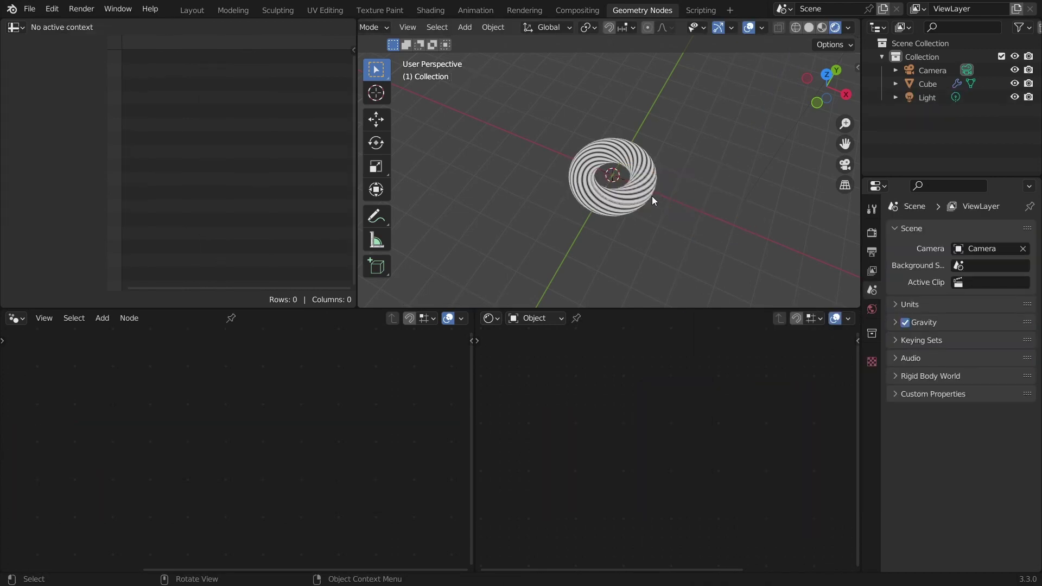
left_click(653, 197)
key("shift+a")
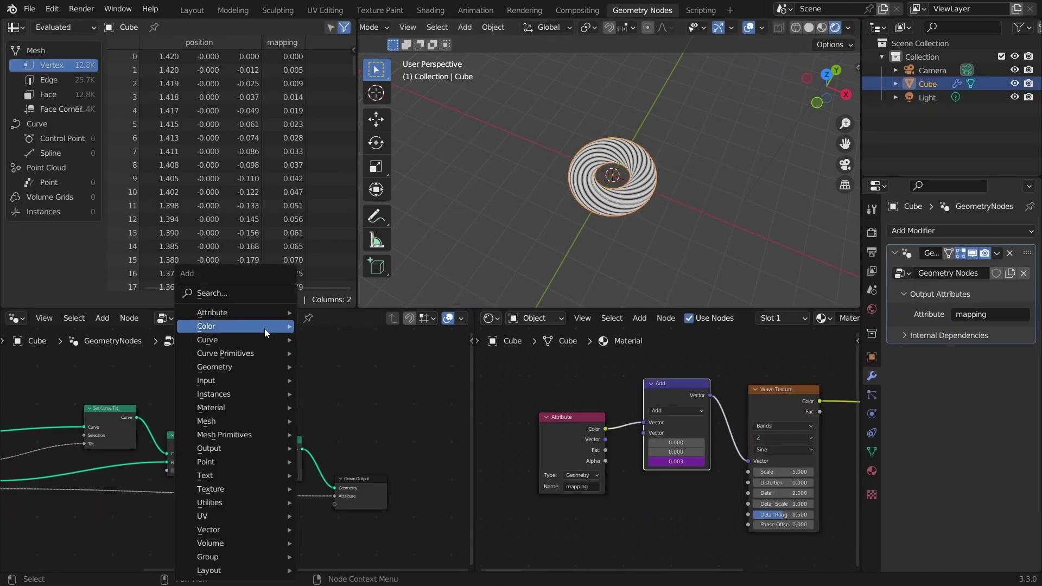
Add a Mesh Line node and connect it to the Group Output
left_click(244, 294)
type("mesh line")
key("Return")
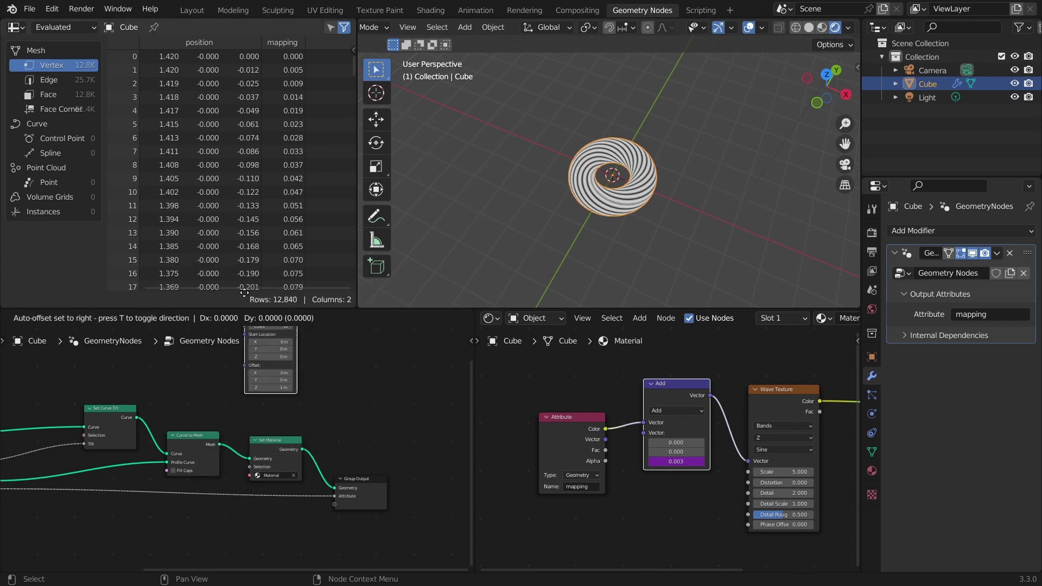
left_click(252, 324)
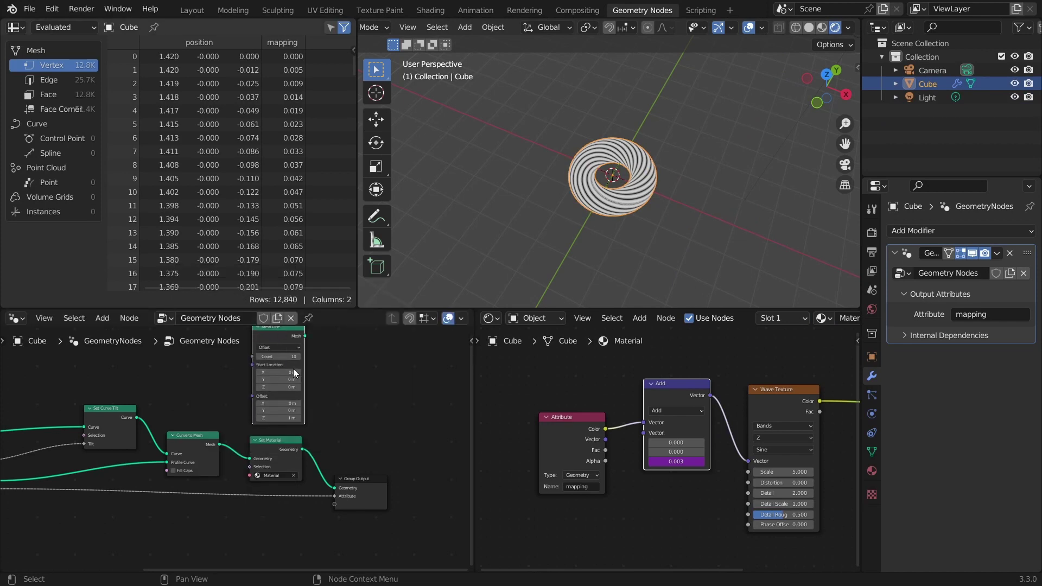
middle_click_drag(299, 379, 308, 386)
left_click(301, 335, "ctrl+shift")
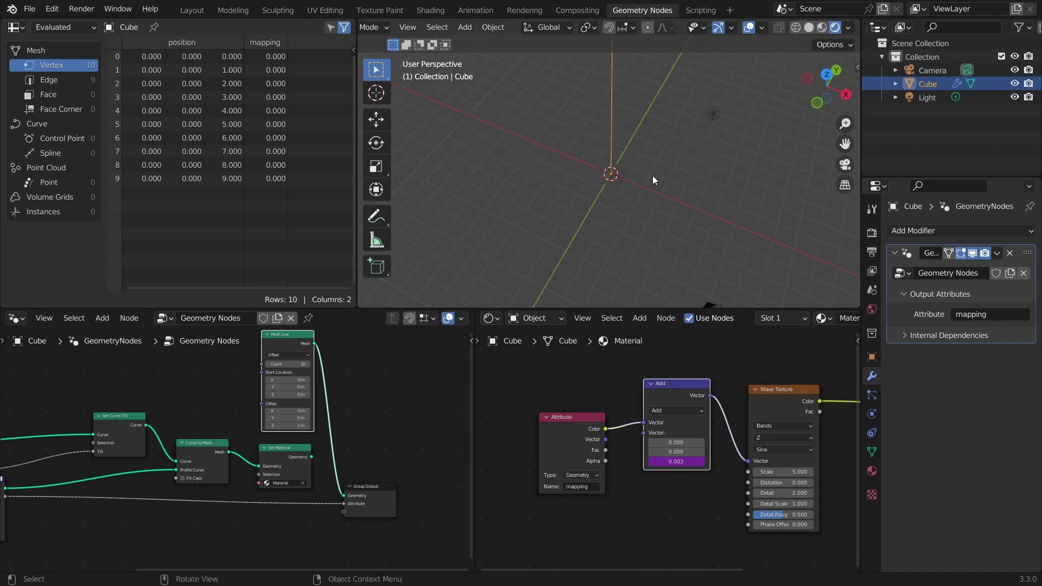
scroll(607, 144, "up", 5)
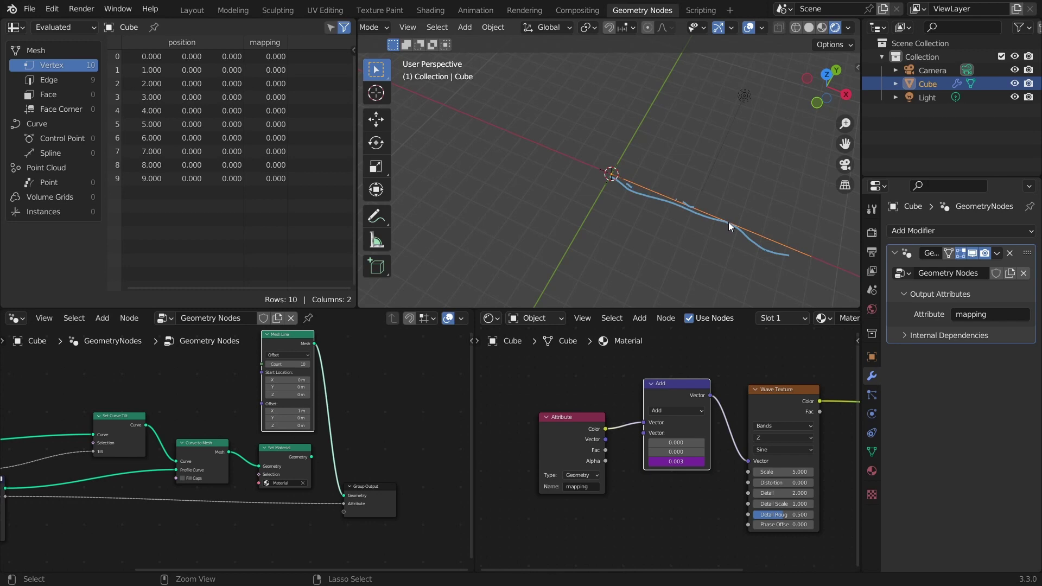
key("ctrl+z")
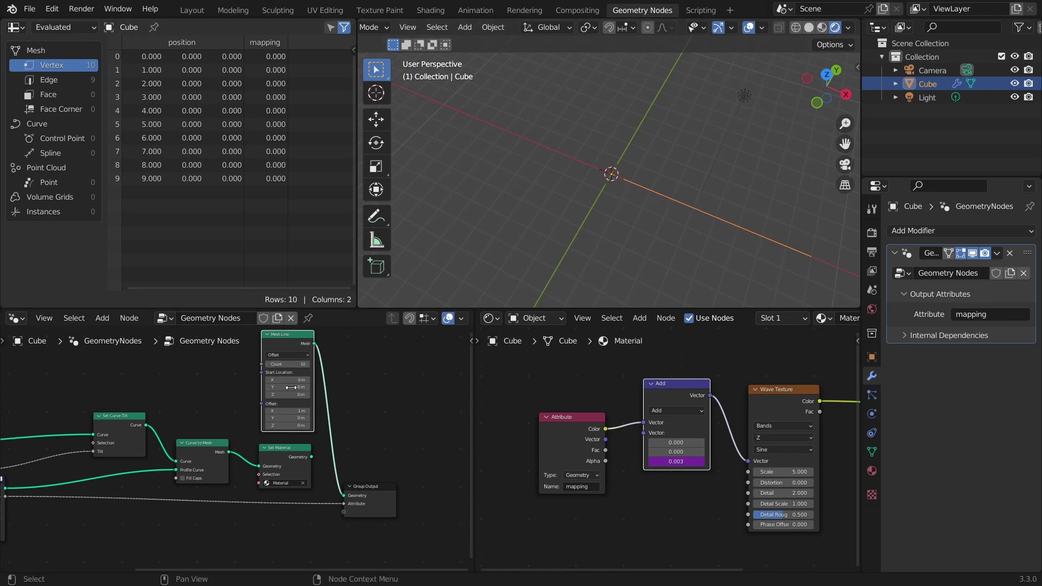
Insert Instance on Points on the Mesh Line link and feed the donut geometry in as the instance
key("shift+a")
left_click(340, 291)
type("ins")
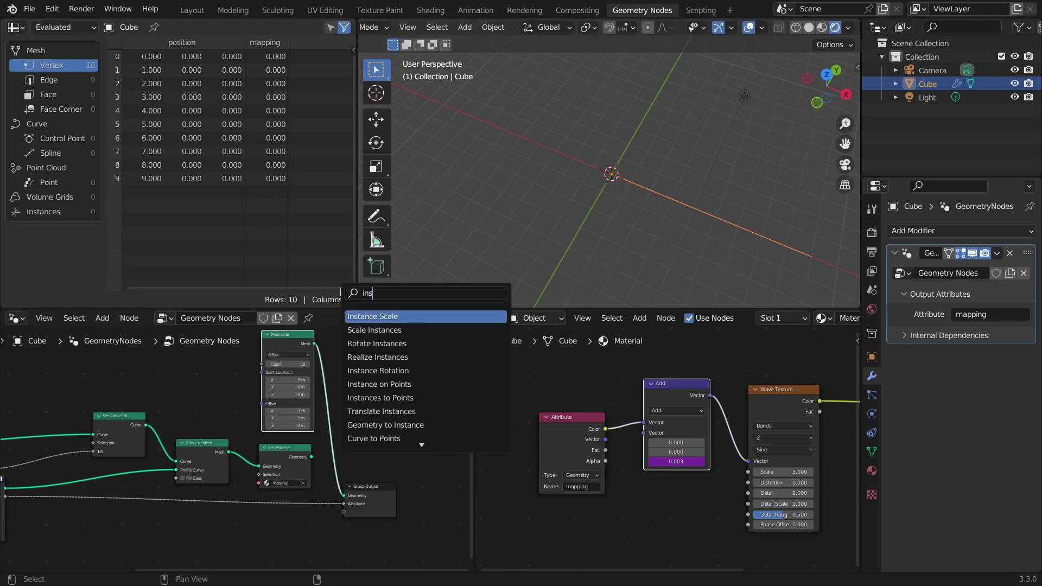
type("tance on p")
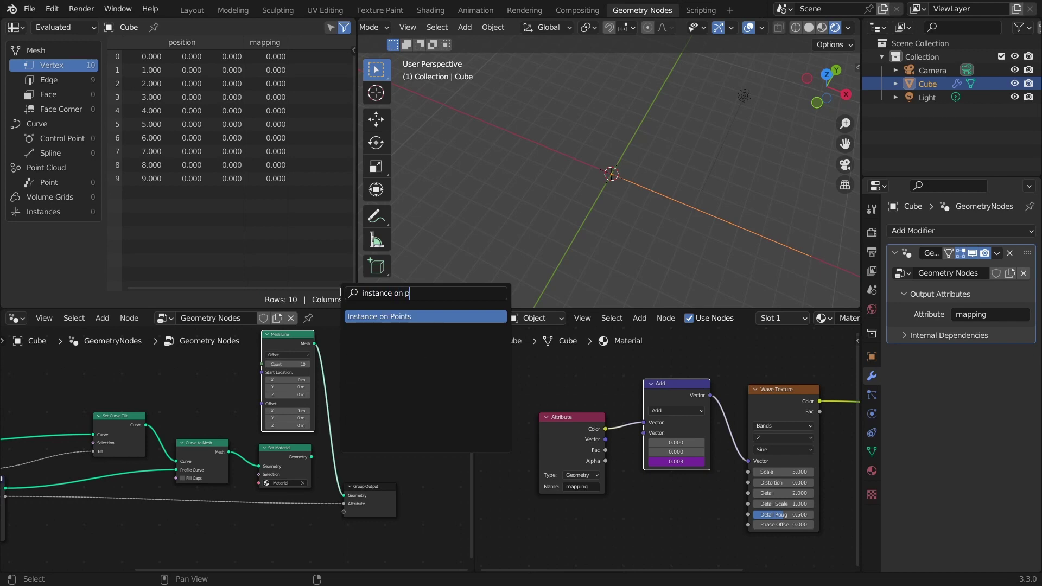
key("Return")
left_click(434, 376)
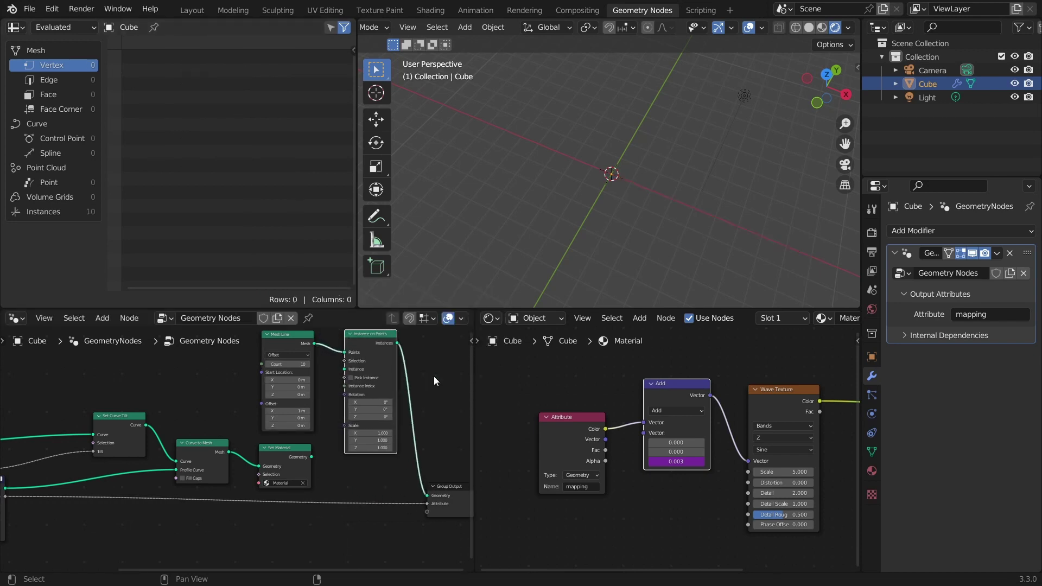
scroll(259, 438, "up", 2)
right_click_drag(305, 460, 365, 366, "alt")
left_click(556, 229)
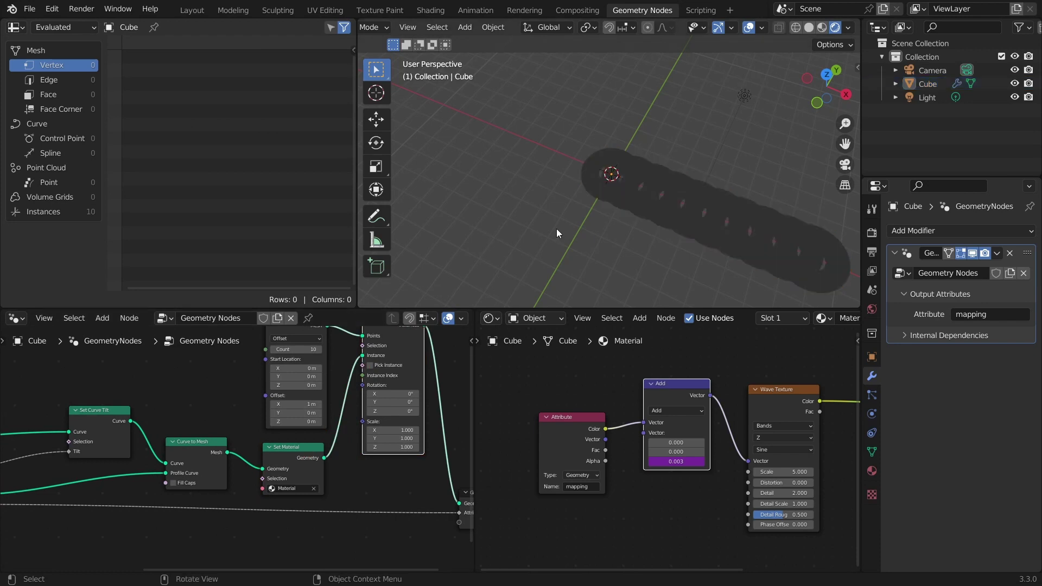
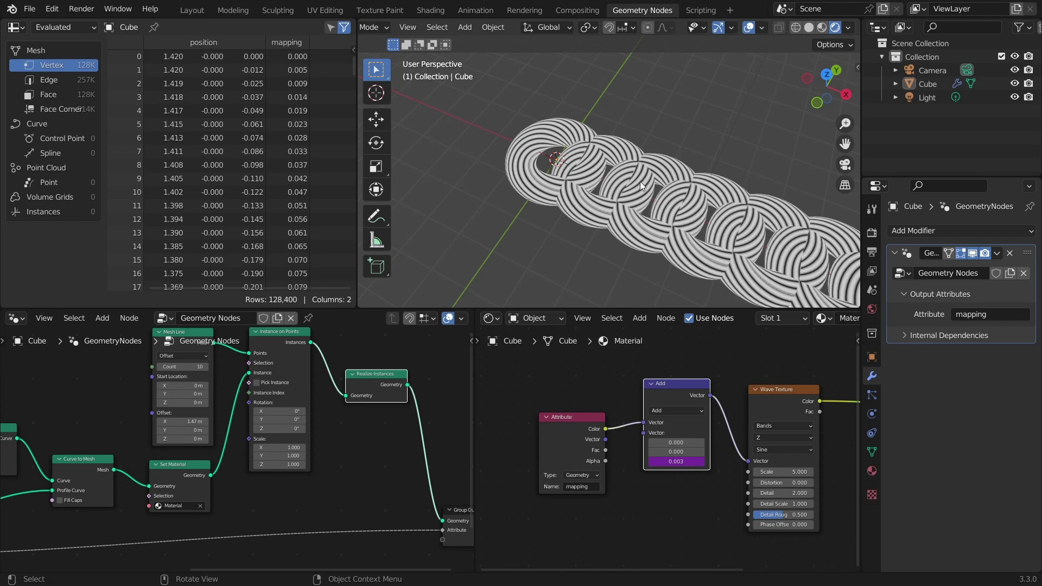
Draw two annotation arrows over the ring chain
middle_click_drag(618, 152, 611, 139)
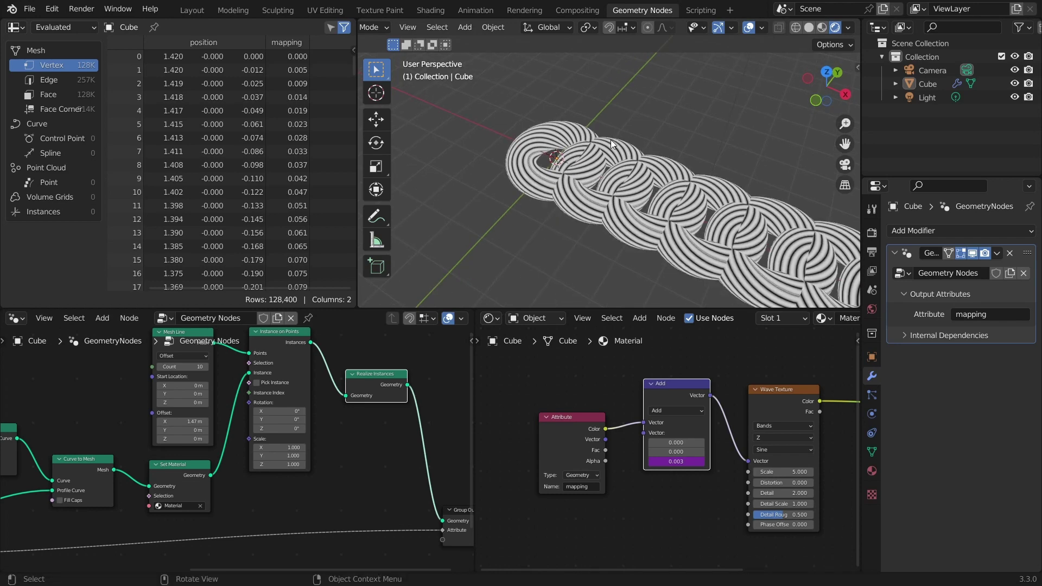
mouse_move(618, 138)
left_mouse_down()
mouse_move(616, 122)
mouse_move(574, 98)
left_mouse_up()
Clear the annotation arrows, trial Z, X and Y ring instance rotations, and leave all at 0°
key("ctrl+z")
key("ctrl+z")
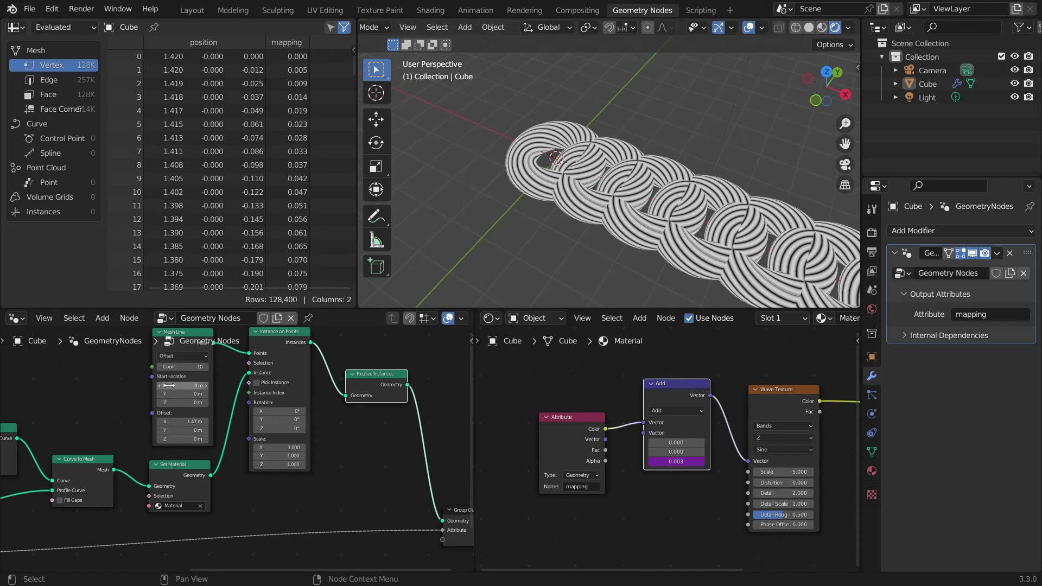
left_click_drag(281, 429, 337, 429)
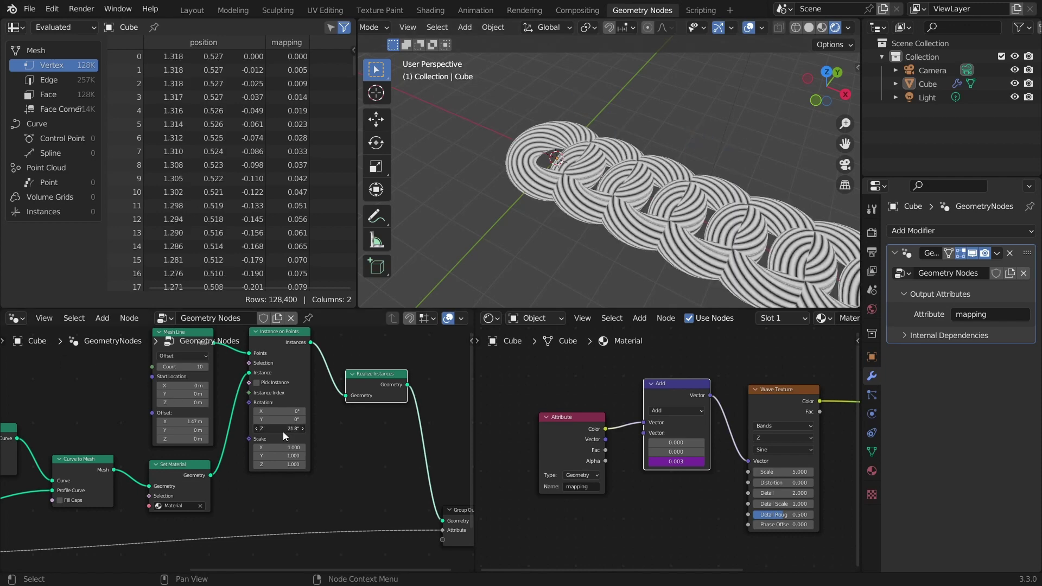
key("ctrl+z")
left_click_drag(280, 411, 295, 419)
key("ctrl+z")
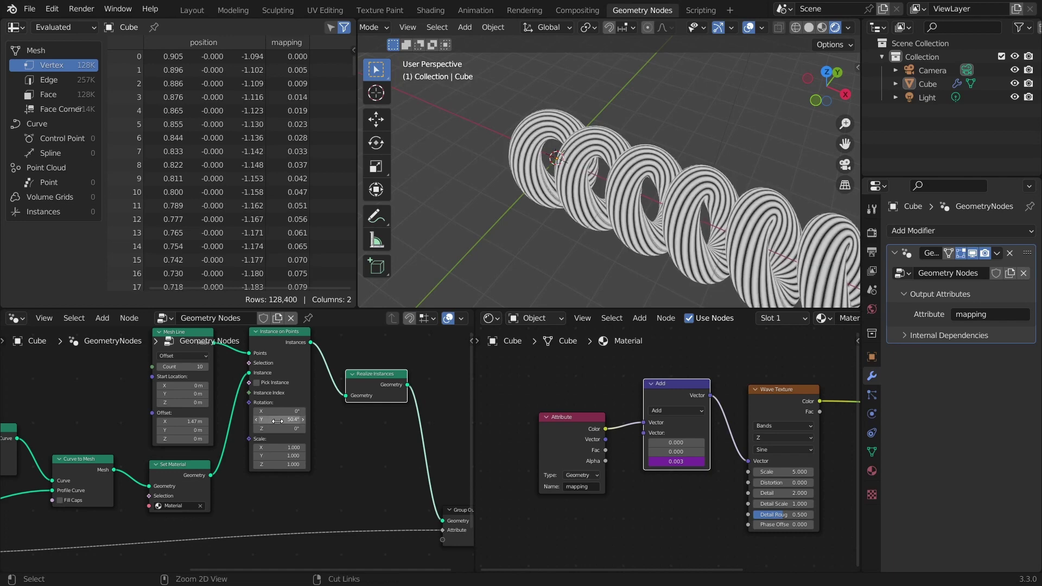
key("BackSpace")
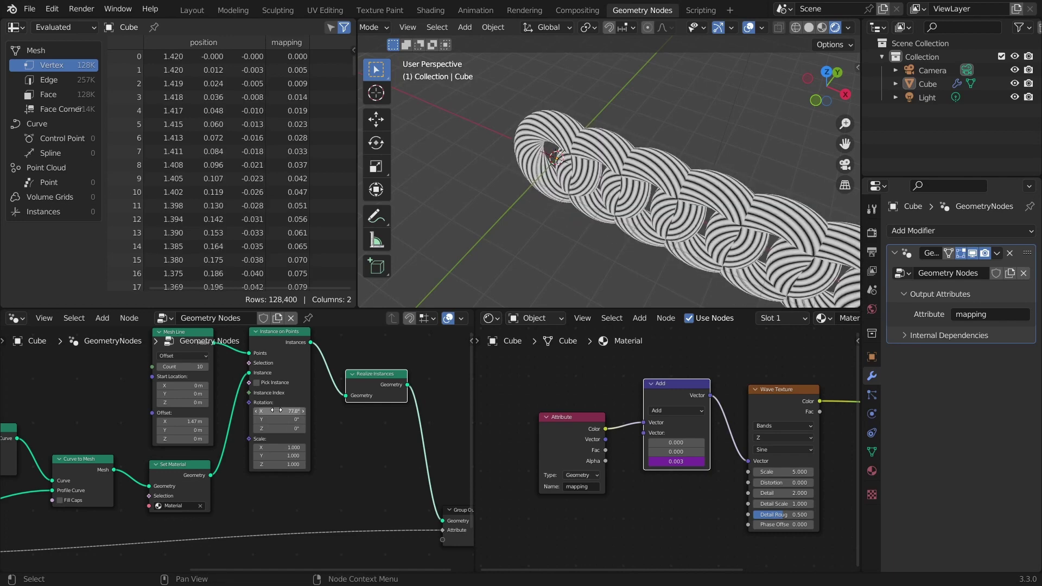
key("shift+a")
Add a Combine XYZ node into the Instance on Points Rotation input, keeping X at 0
type("comb")
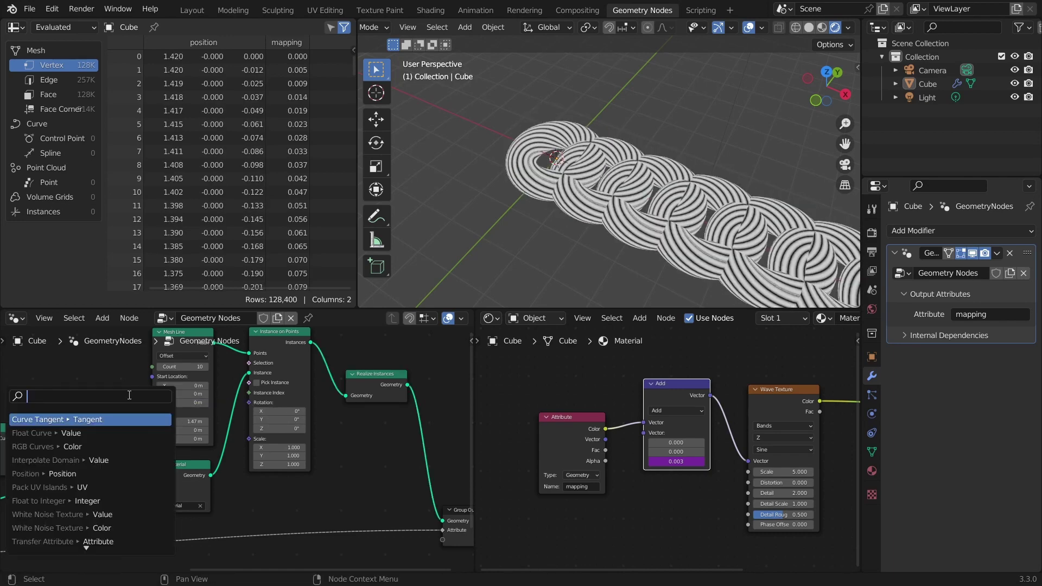
key("Return")
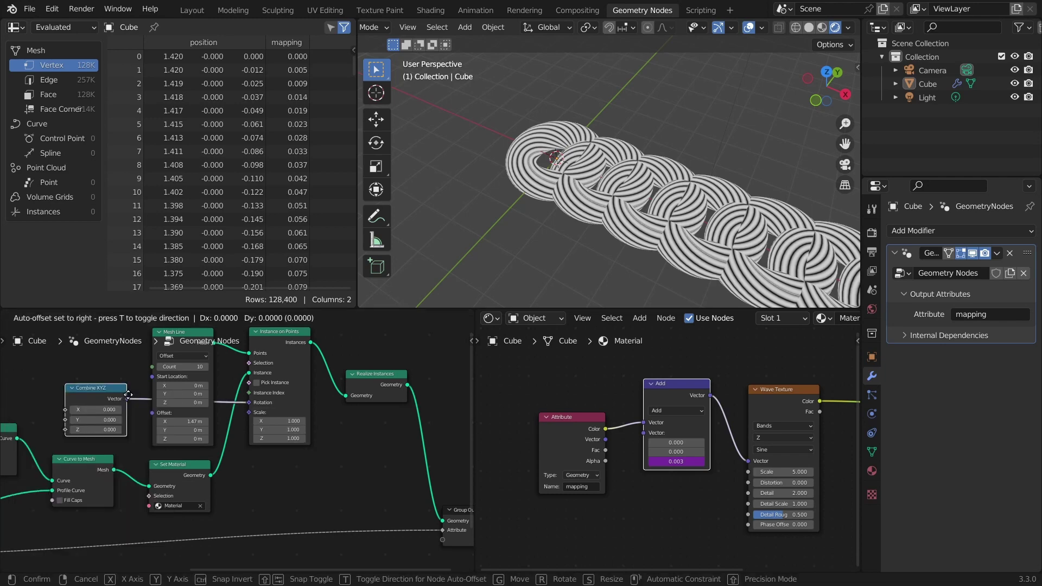
left_click(128, 395)
middle_click_drag(281, 409, 505, 405)
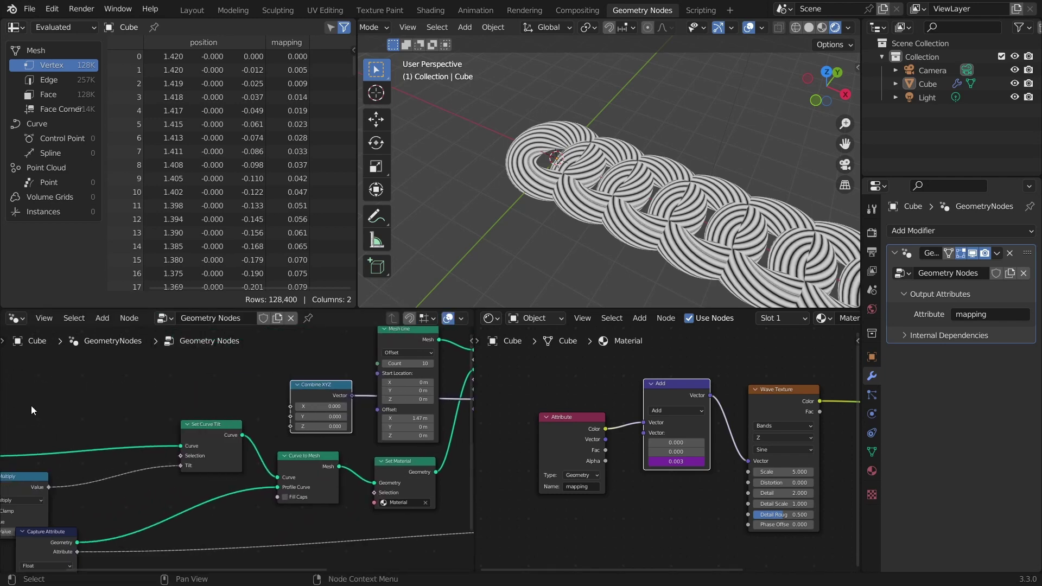
scroll(239, 440, "up", 5)
scroll(352, 414, "up", 1)
mouse_move(374, 381)
left_mouse_down()
mouse_move(418, 381)
mouse_move(379, 381)
left_mouse_up()
key("ctrl+z")
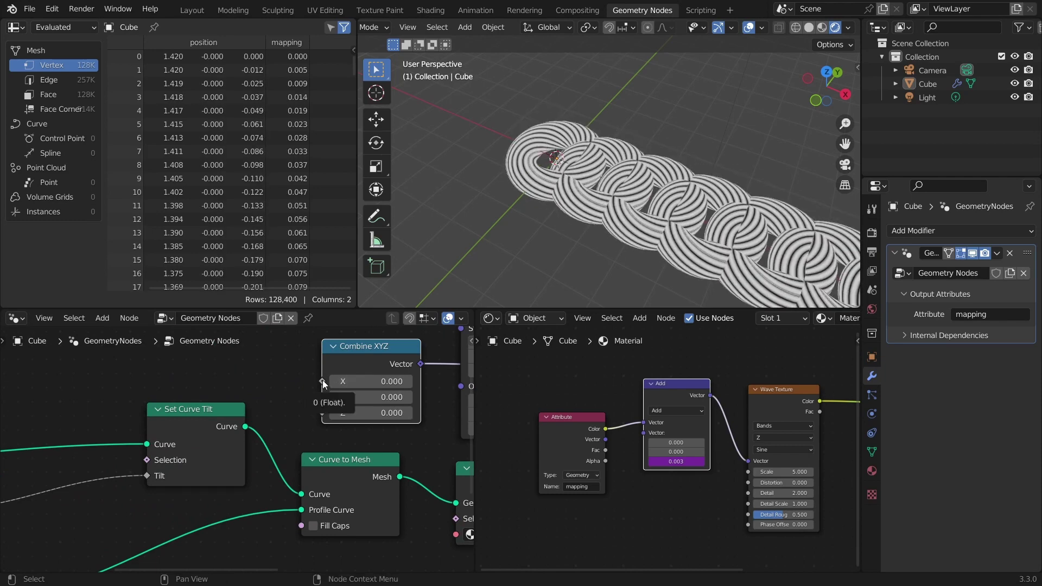
Feed an Index node into Combine XYZ X and inspect the twisted chain
left_click_drag(323, 380, 190, 370)
type("index")
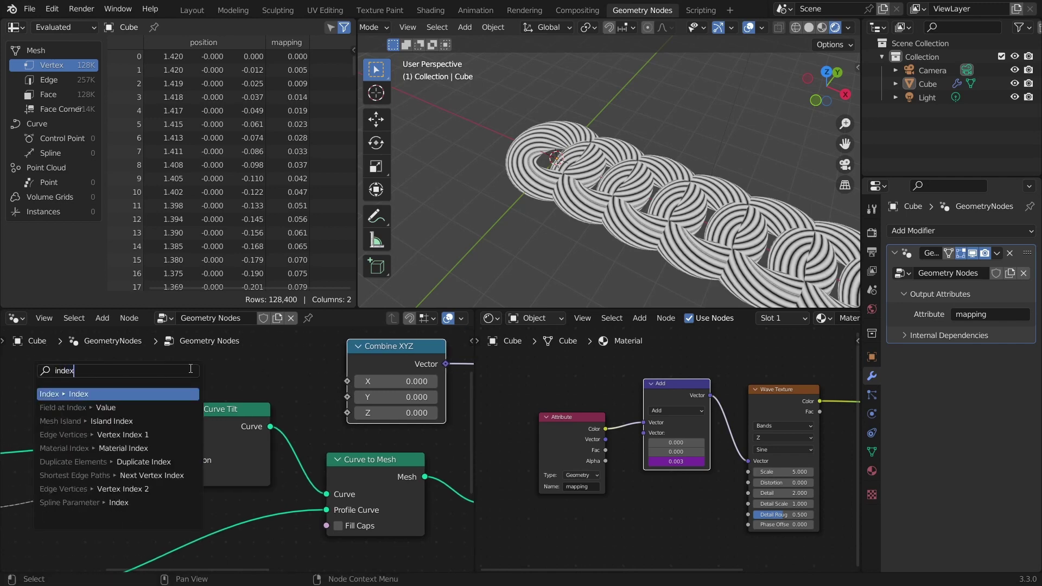
key("Return")
left_click(189, 370)
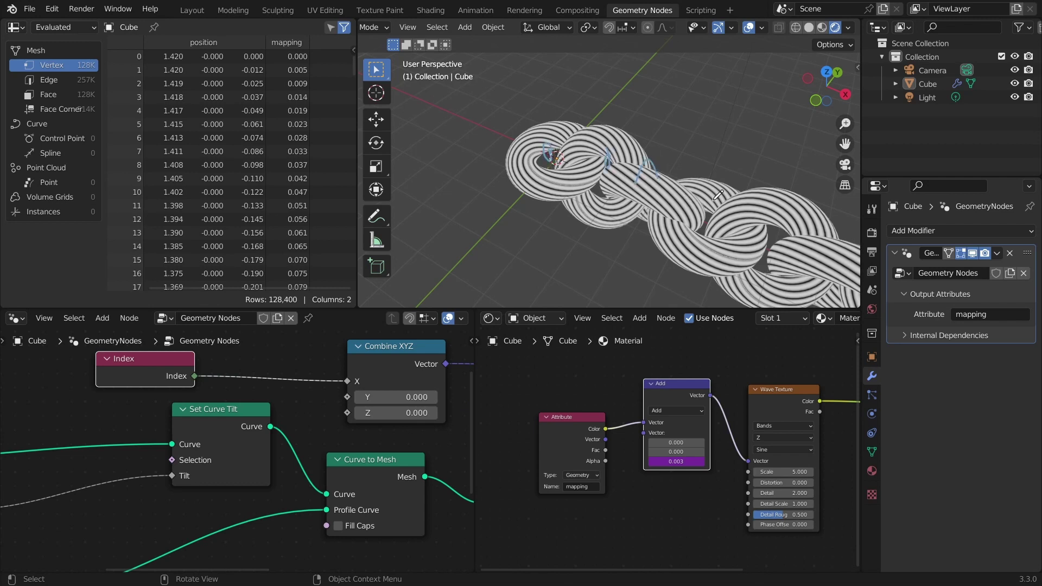
key("ctrl+z")
key("ctrl+z")
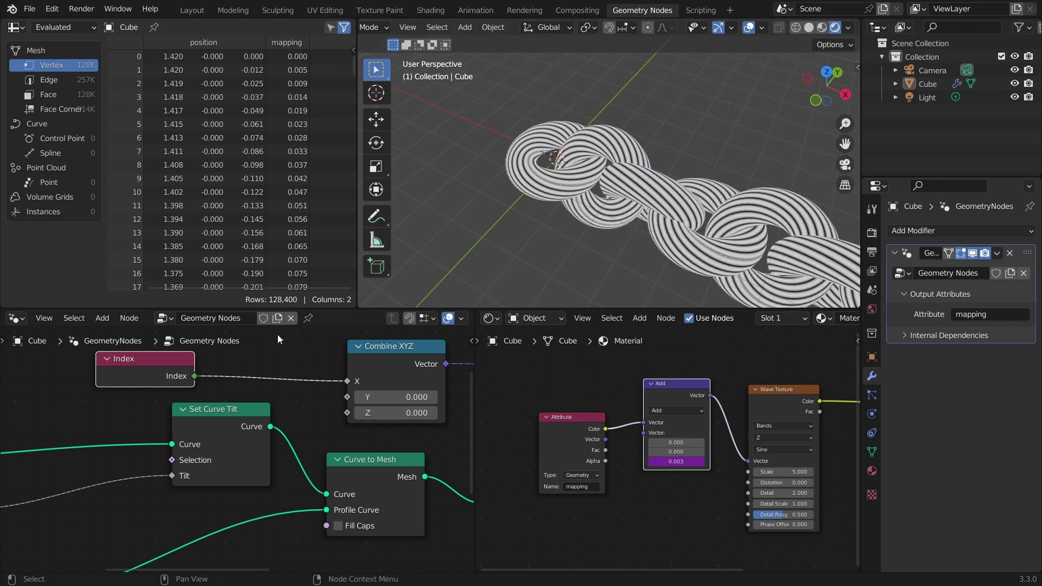
middle_click_drag(703, 185, 670, 131)
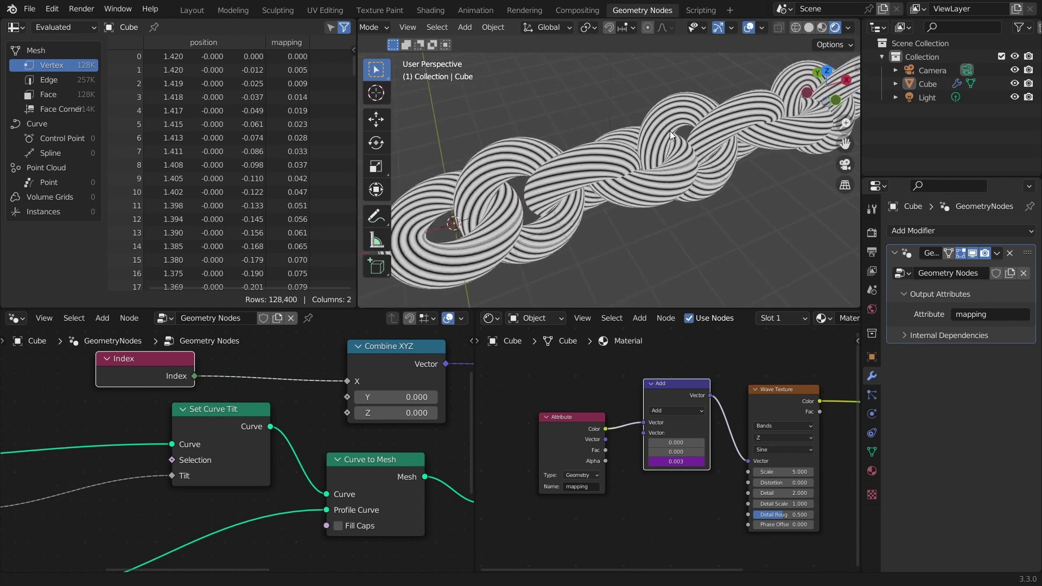
middle_click_drag(273, 356, 317, 384)
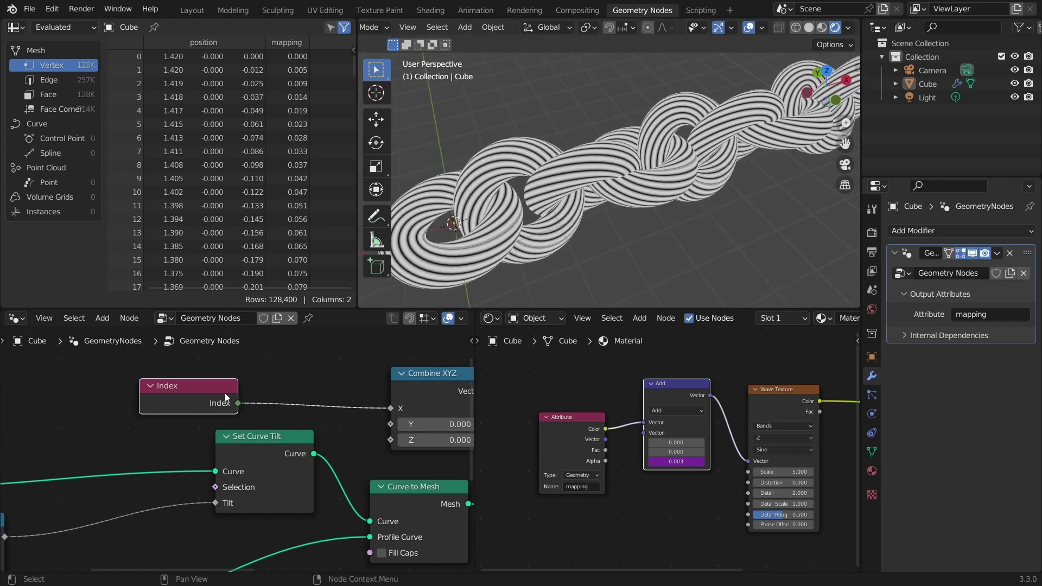
left_click_drag(226, 397, 197, 398)
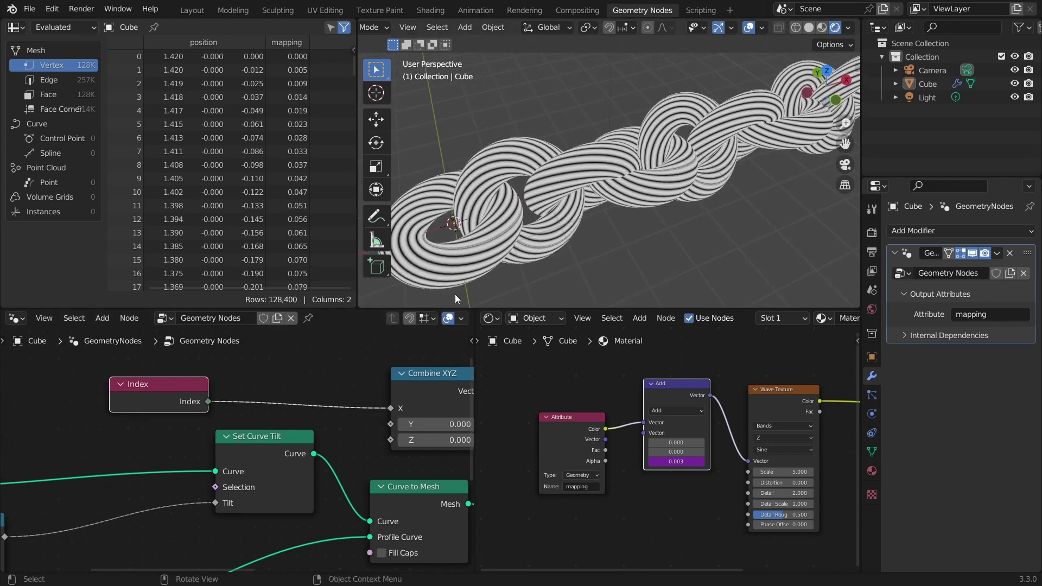
middle_click_drag(606, 179, 562, 150)
Insert a Math node set to Modulo 2 between Index and Combine XYZ X
key("shift+a")
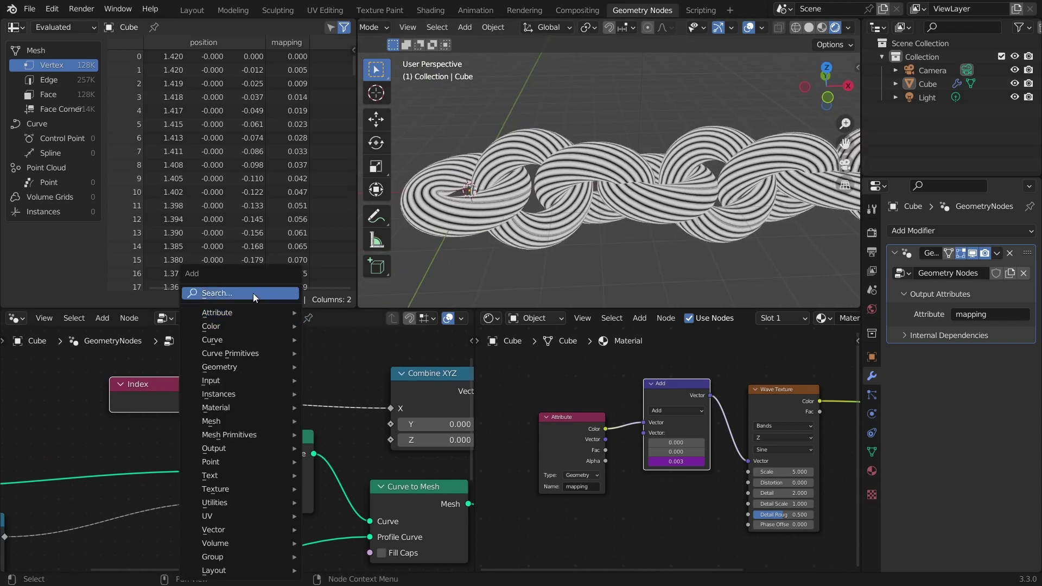
left_click(253, 293)
type("math")
key("Return")
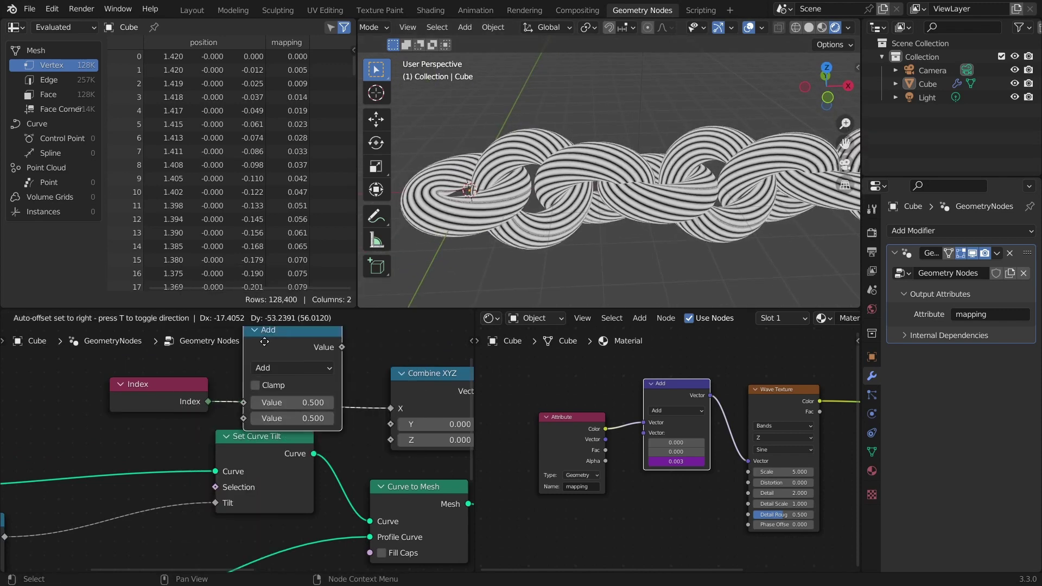
left_click(291, 376)
left_click(294, 371)
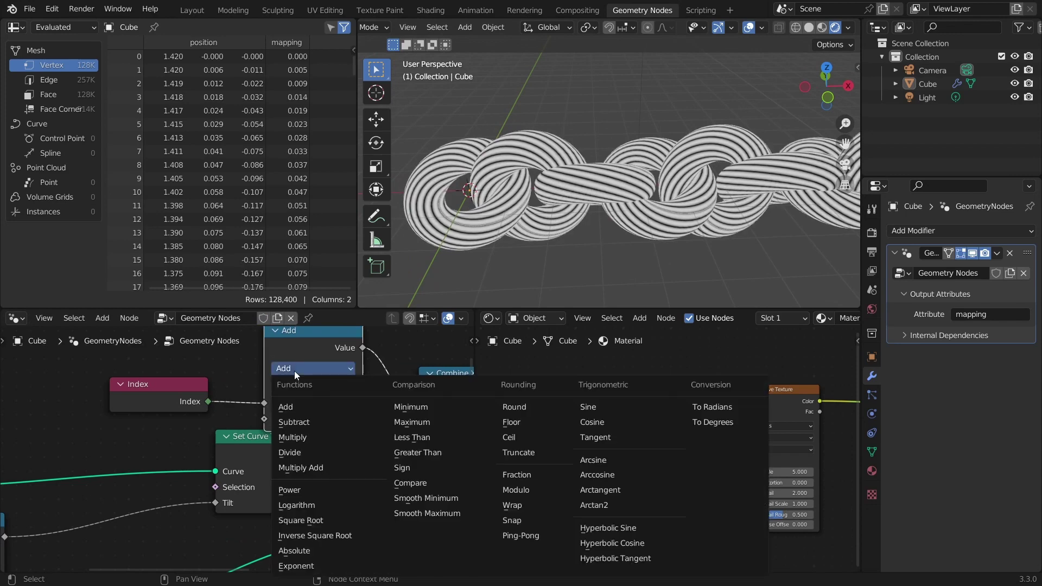
left_click(519, 482)
left_click(329, 421)
type("2")
key("Return")
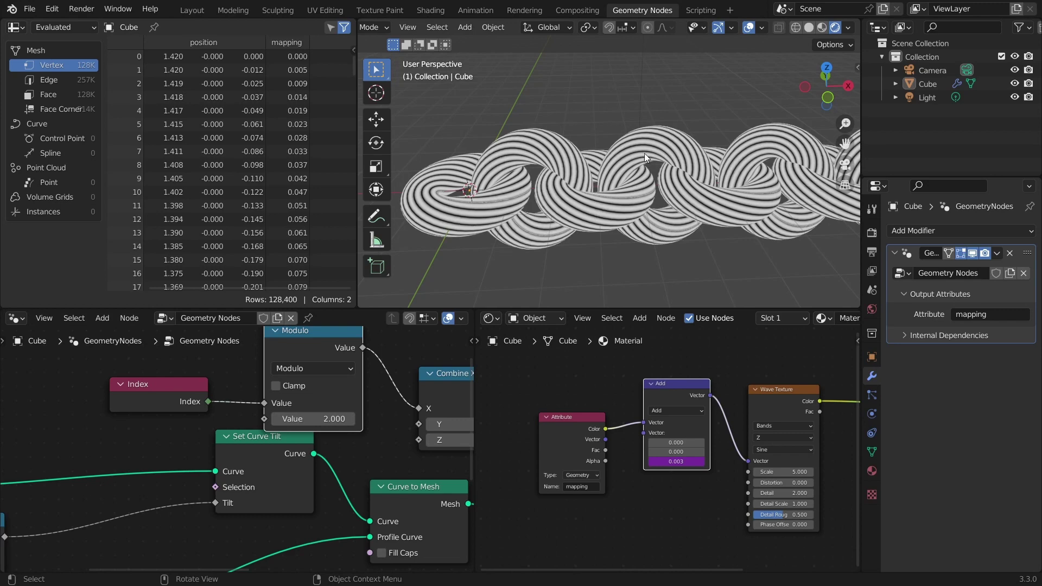
middle_click_drag(663, 207, 682, 227)
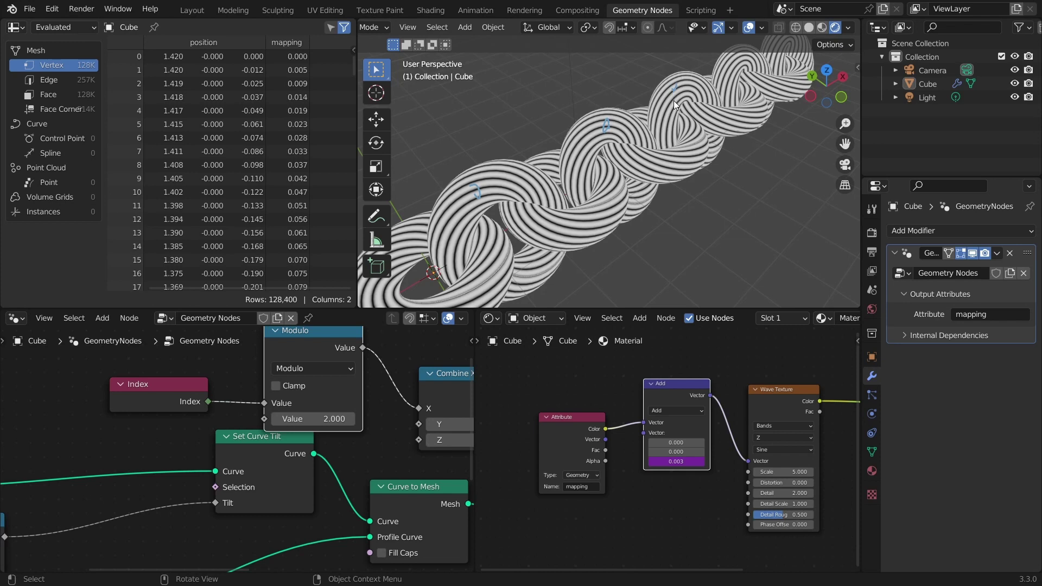
Clear the annotations and reduce the Mesh Line Count to 4
key("ctrl+z")
key("ctrl+z")
scroll(627, 155, "down", 3)
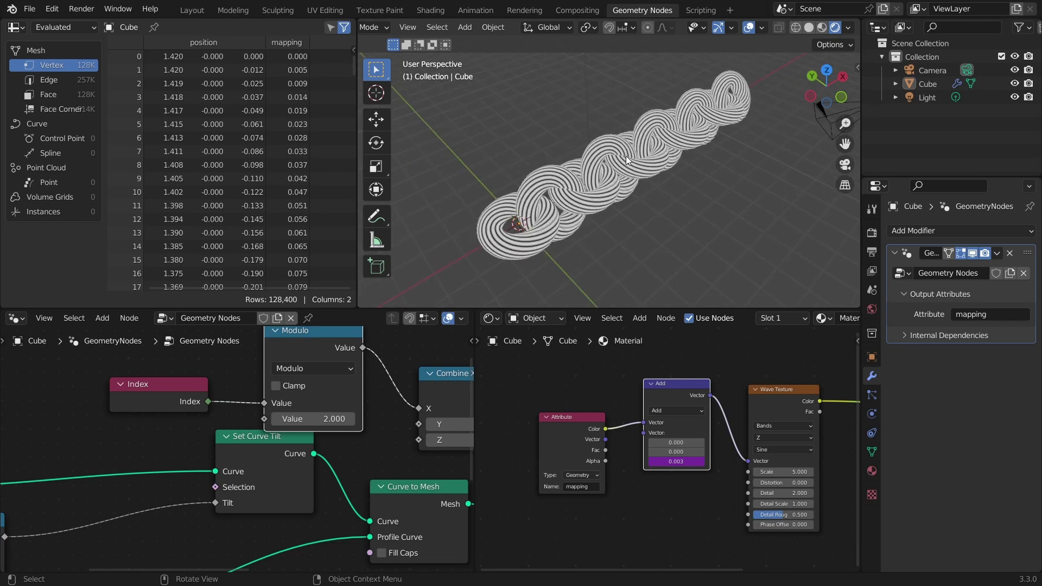
middle_click_drag(625, 151, 559, 165)
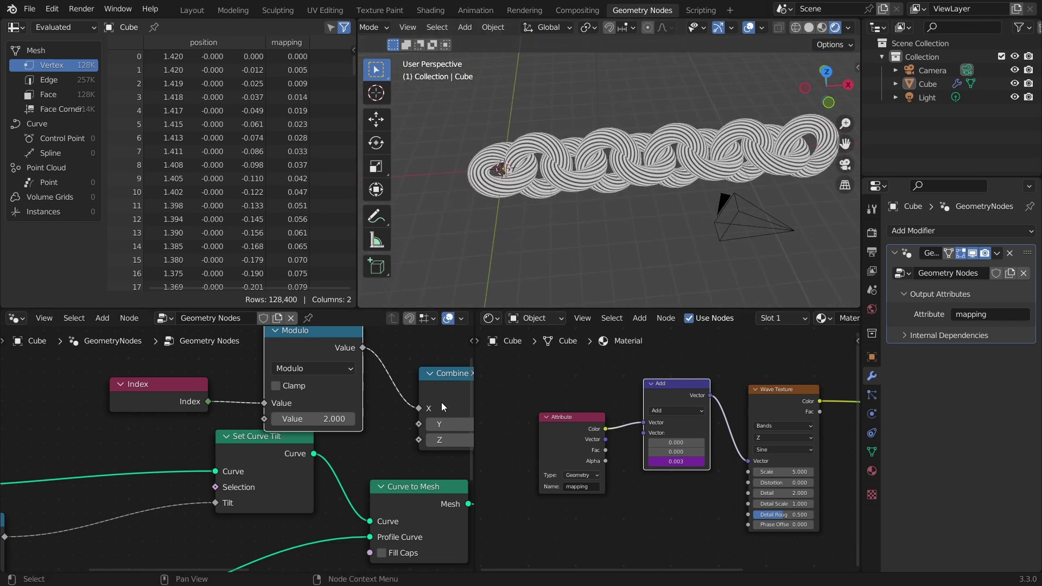
middle_click_drag(441, 402, 6, 487)
left_click_drag(193, 413, 136, 413)
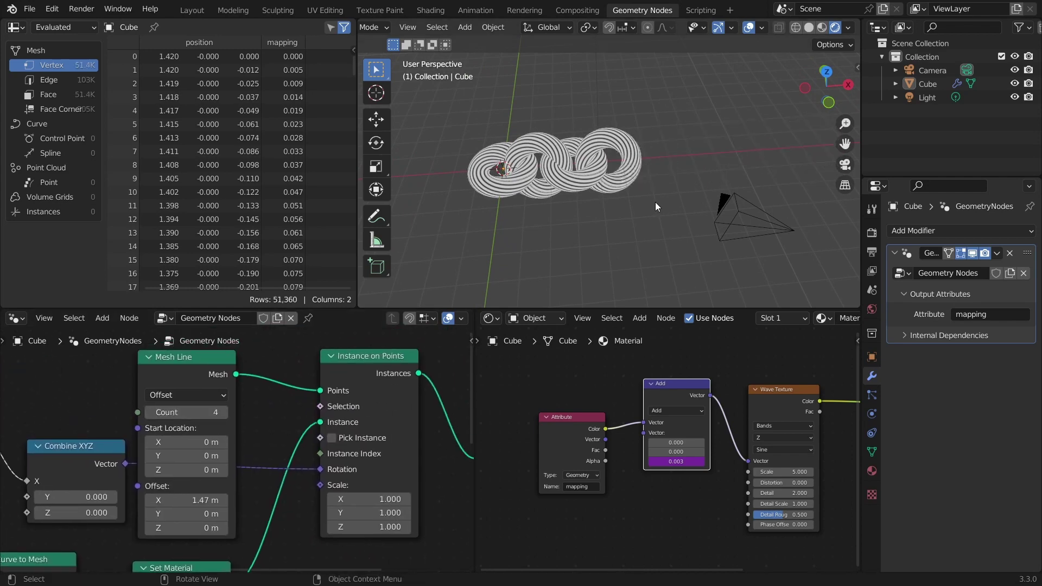
View through the camera, then move and rotate the Cube to frame the rings
left_click(845, 165)
left_click(686, 200)
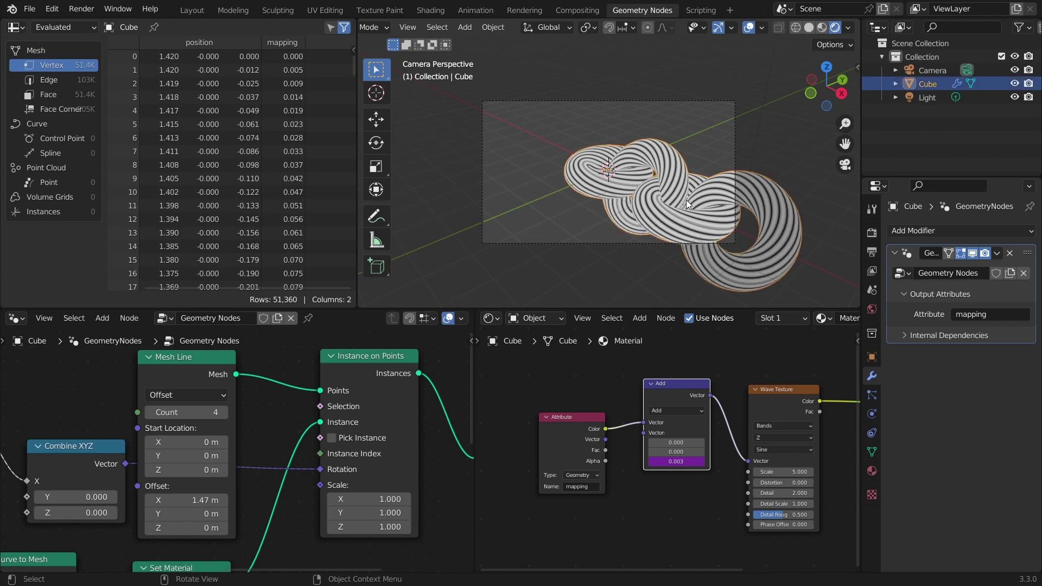
key("g")
left_click(620, 171)
key("r")
key("r")
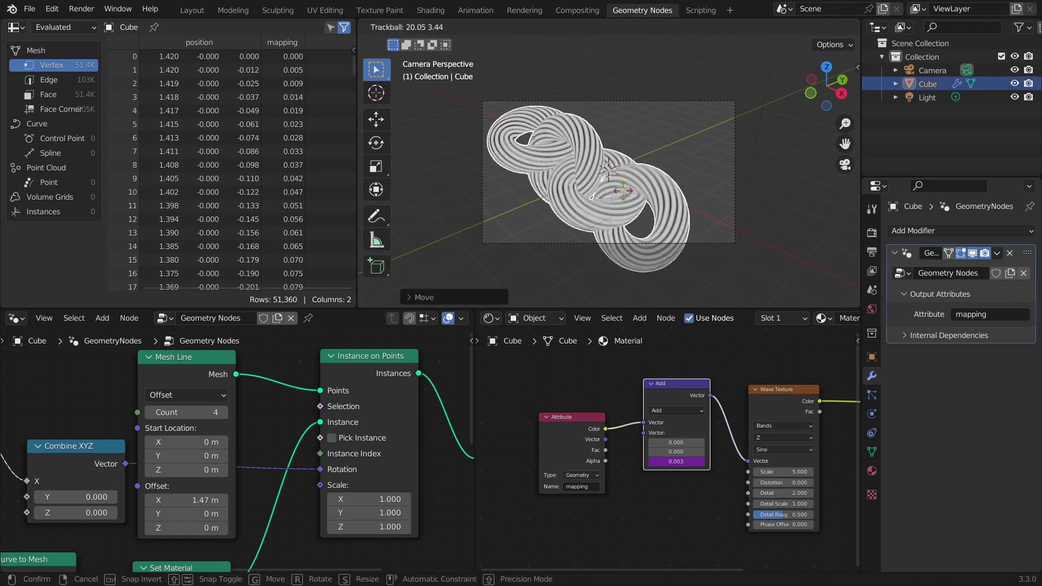
left_click(724, 228)
Set the render Resolution X to 1080 px for a square output
left_click(872, 252)
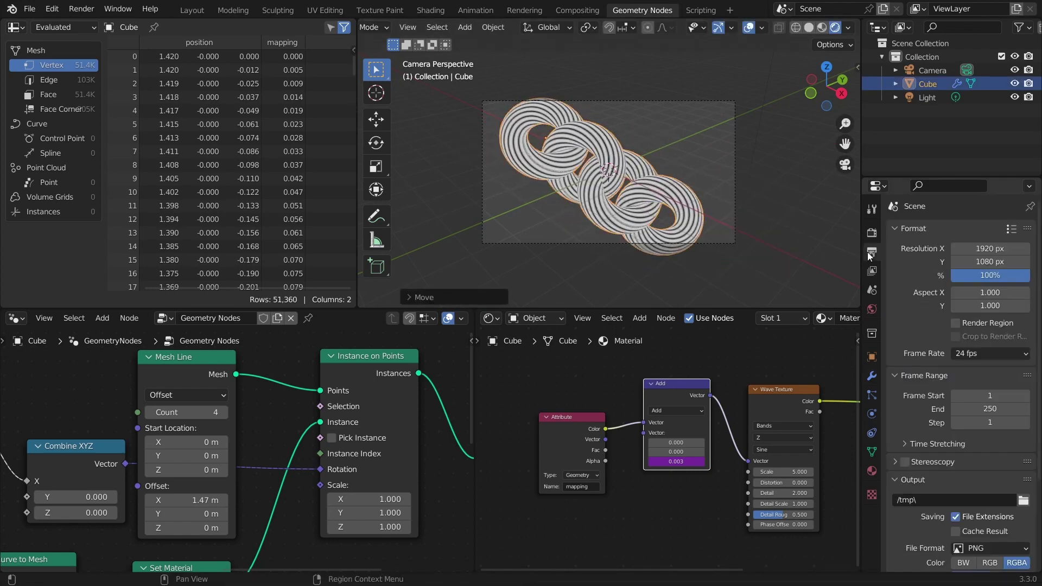
left_click(980, 250)
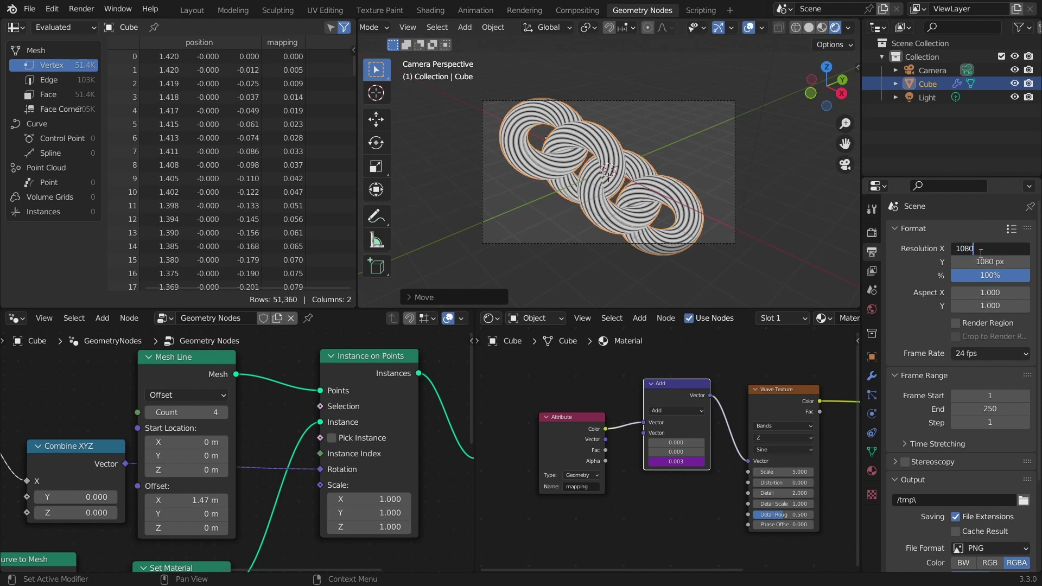
key("Return")
Scale the rings up and shift them upward to fill the camera frame
key("s")
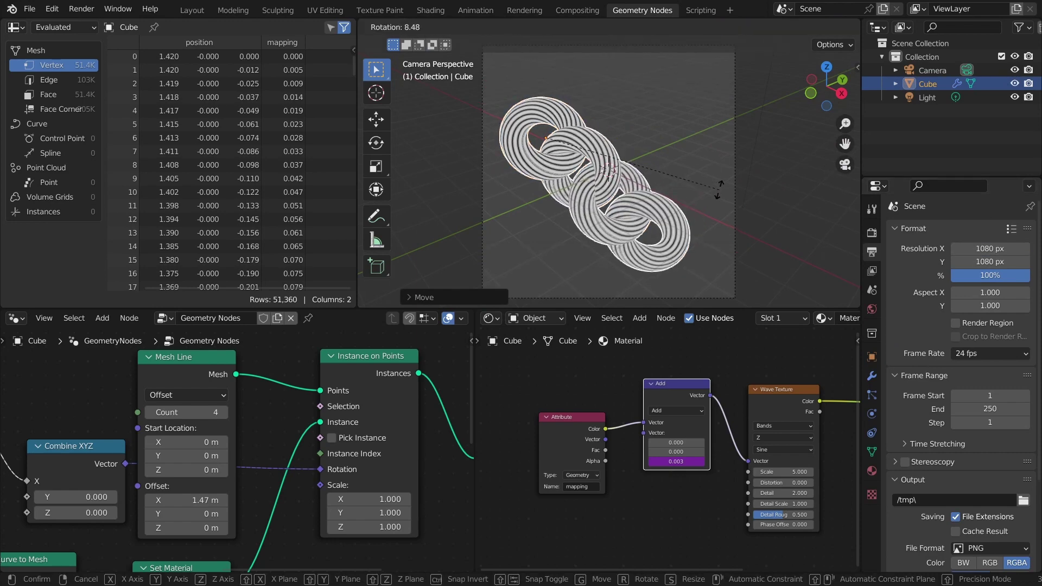
left_click(741, 188)
key("g")
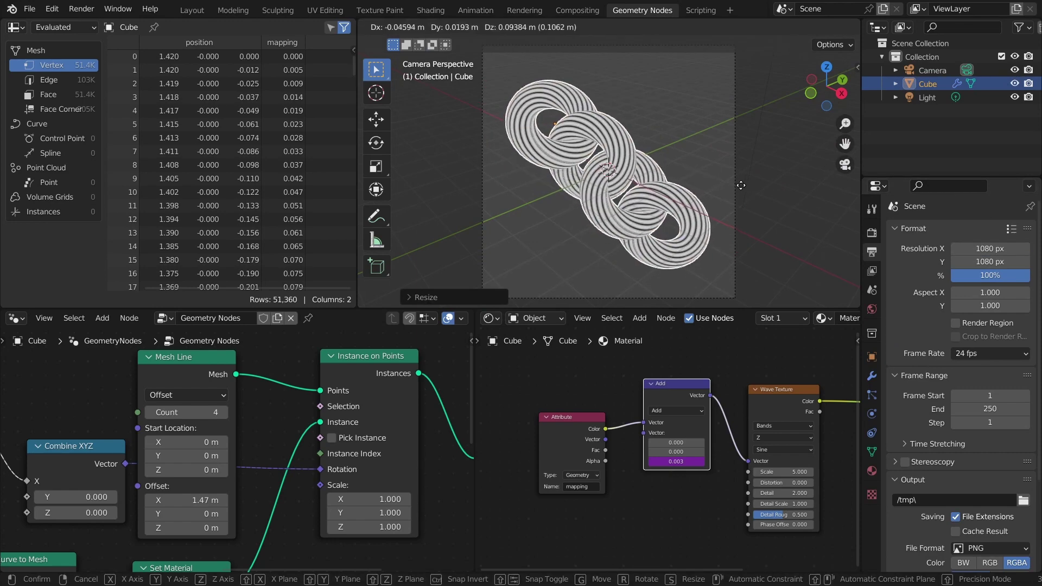
left_click(740, 185)
left_click(938, 71)
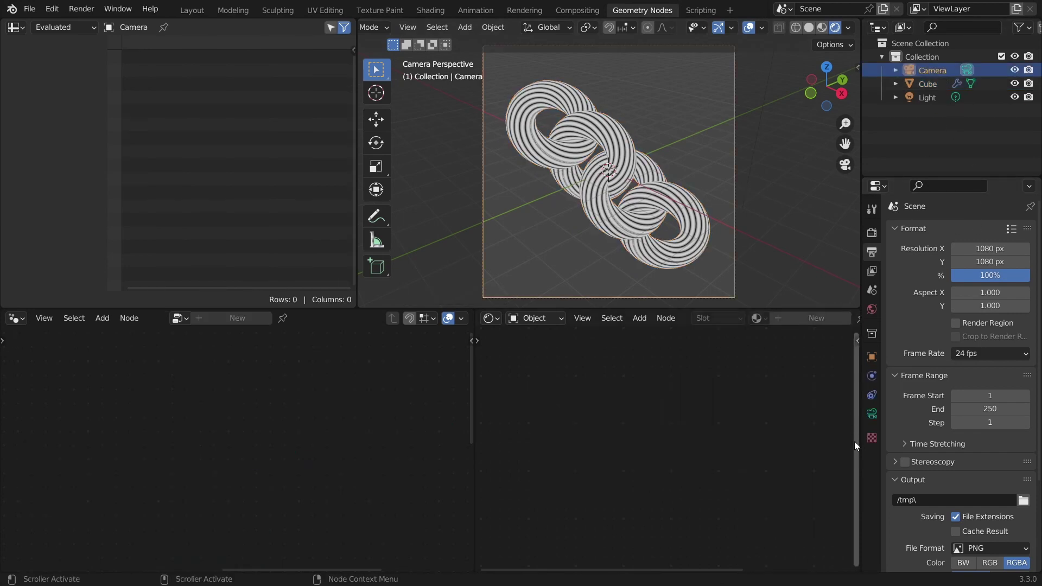
Switch the camera lens to orthographic, preview the animation, and select the Cube
left_click(872, 413)
left_click(989, 274)
left_click(975, 305)
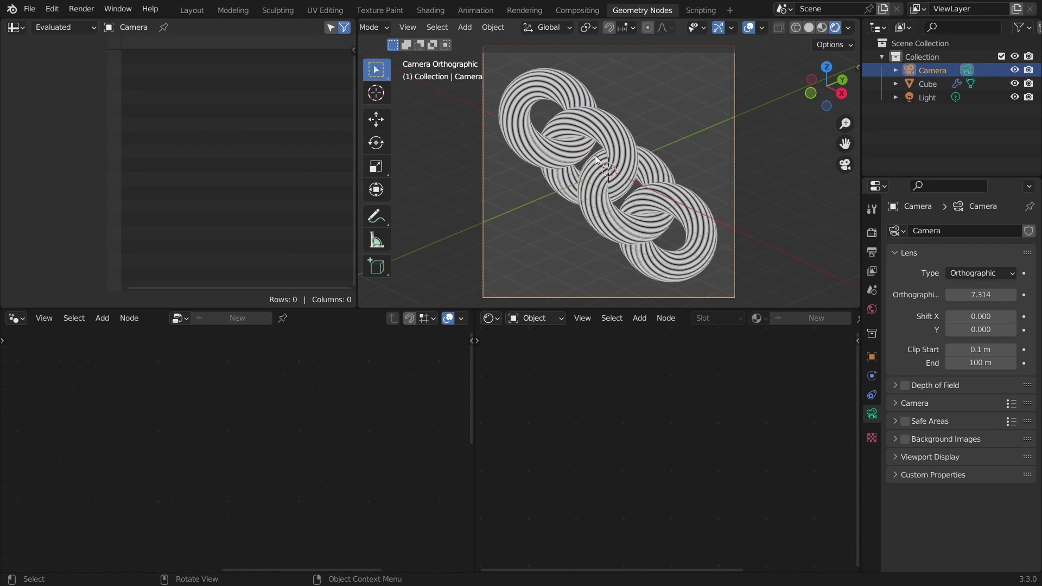
key("space")
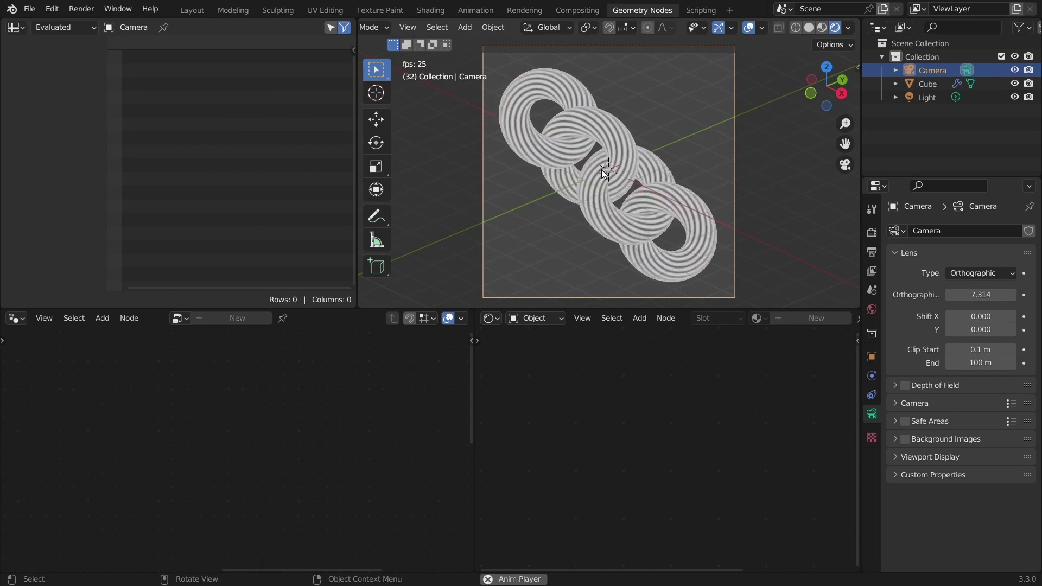
left_click(600, 190)
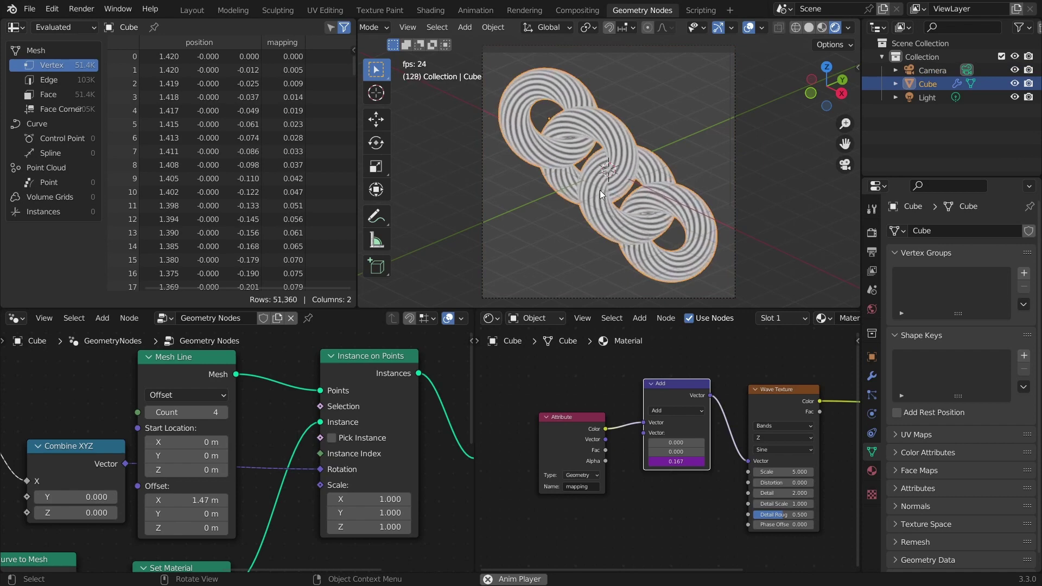
Stop playback and trial Modulo and Combine XYZ Y values, reverting both
key("space")
middle_click_drag(1, 477, 246, 458)
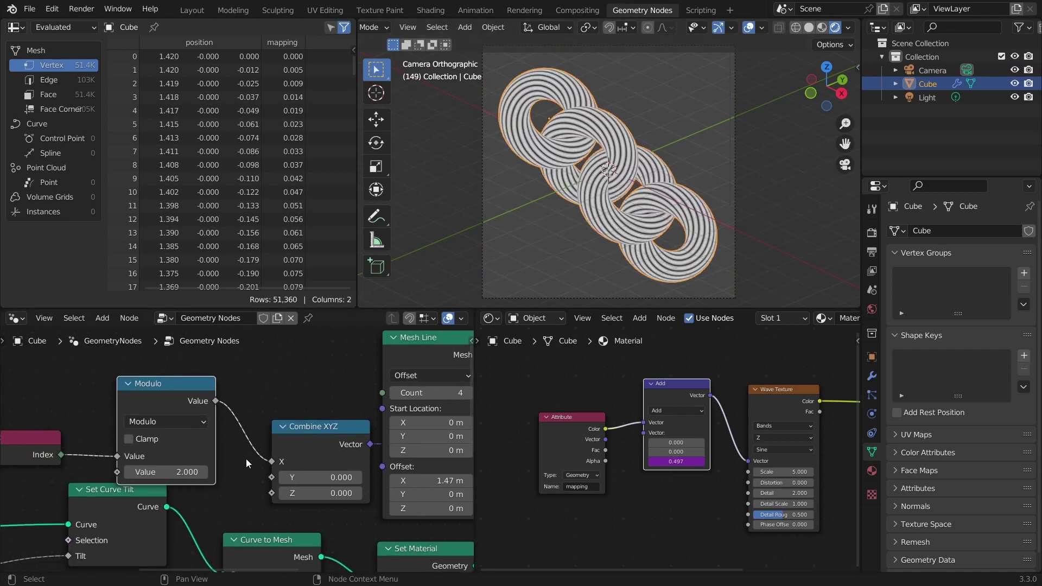
left_click_drag(169, 475, 182, 476)
key("ctrl+z")
left_click_drag(153, 388, 125, 381)
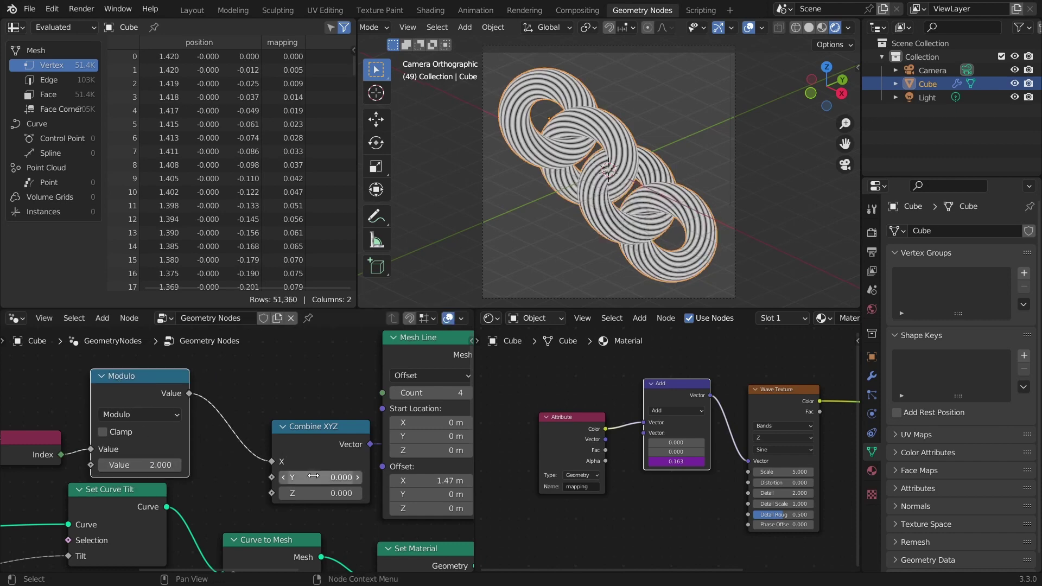
left_click_drag(328, 479, 358, 493, "shift")
key("ctrl+z")
key("ctrl+z")
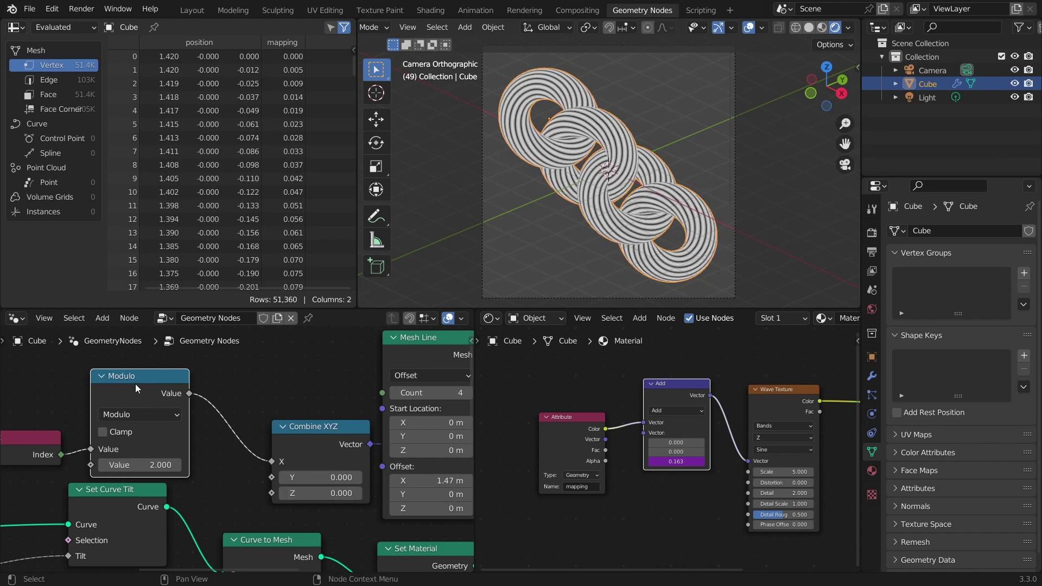
Duplicate the Modulo node onto the following link and switch the copy to Add
key("shift+d")
left_click(247, 384)
key("BackSpace")
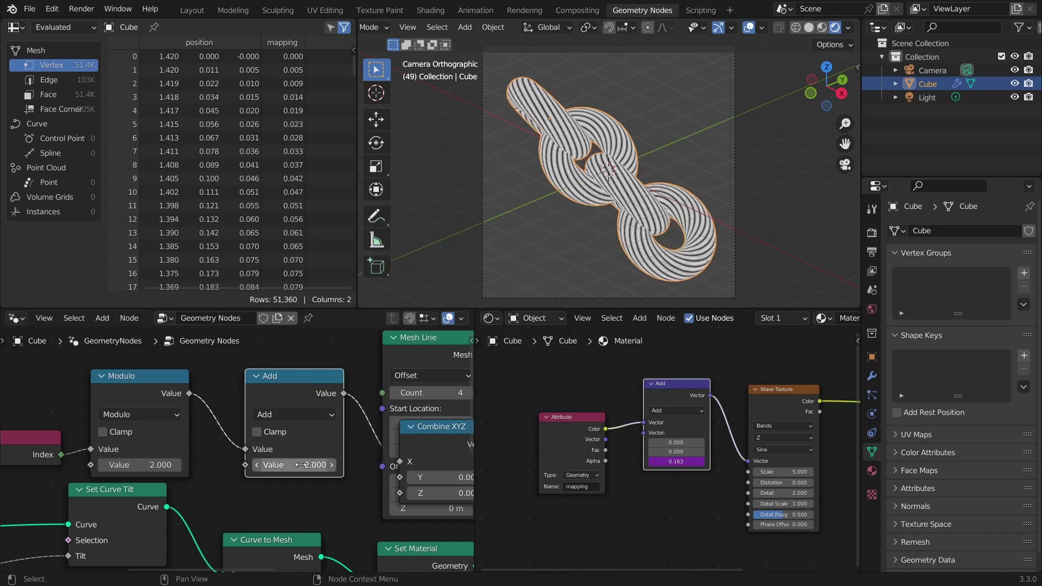
mouse_move(301, 465)
left_mouse_down()
mouse_move(288, 466)
mouse_move(334, 465)
mouse_move(300, 465)
left_mouse_up()
scroll(260, 472, "down", 3)
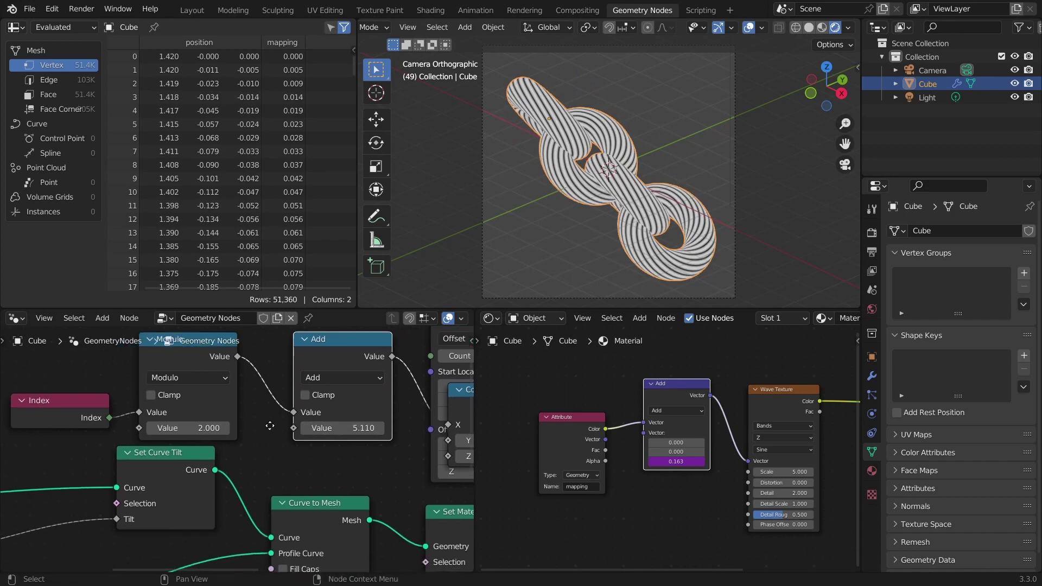
Feed Scene Time seconds into the Add node's second value and play to check rotation
left_click_drag(290, 428, 110, 376)
type("sce")
key("Return")
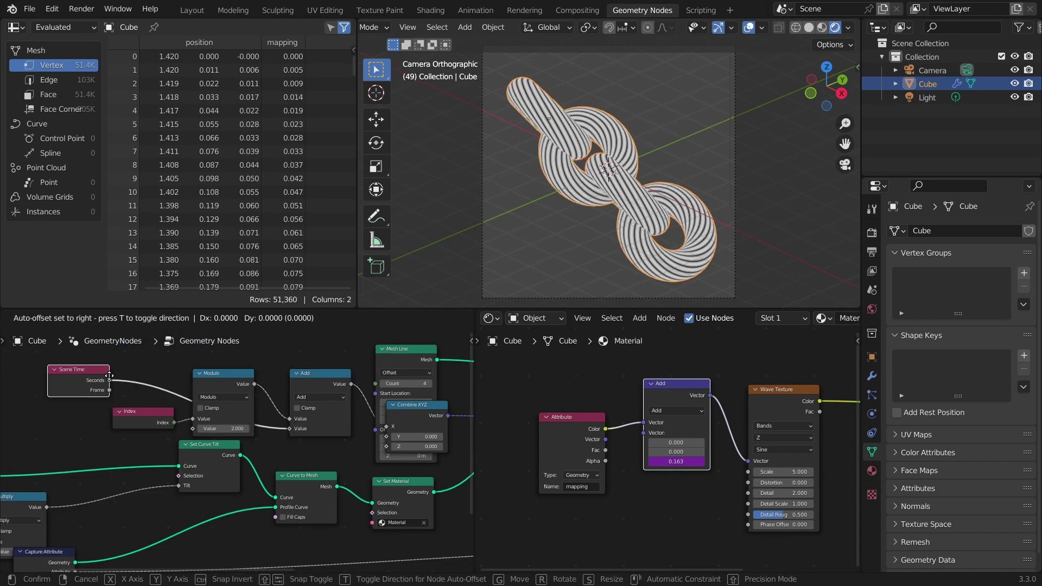
left_click(109, 376)
key("space")
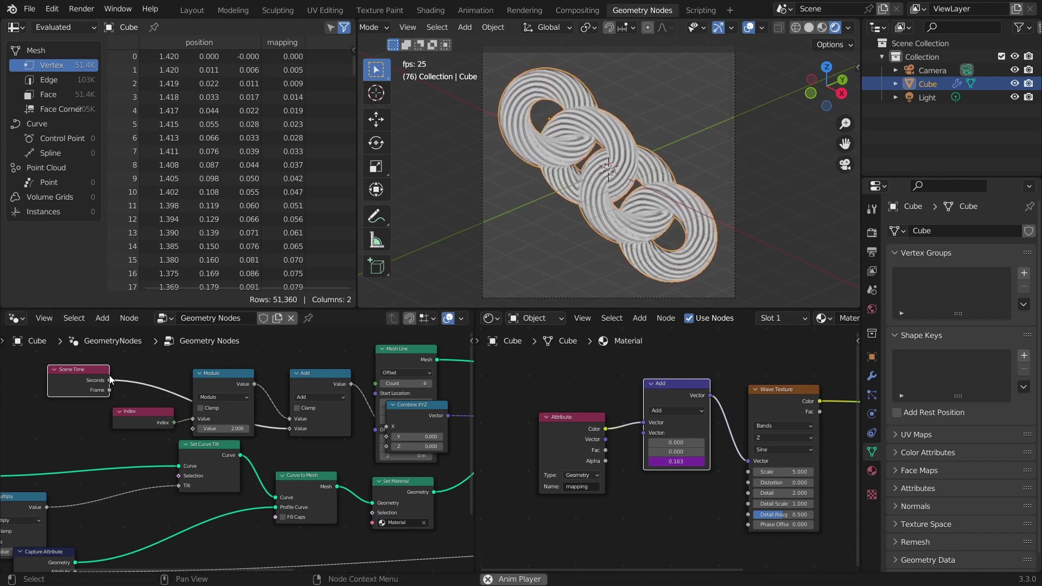
key("space")
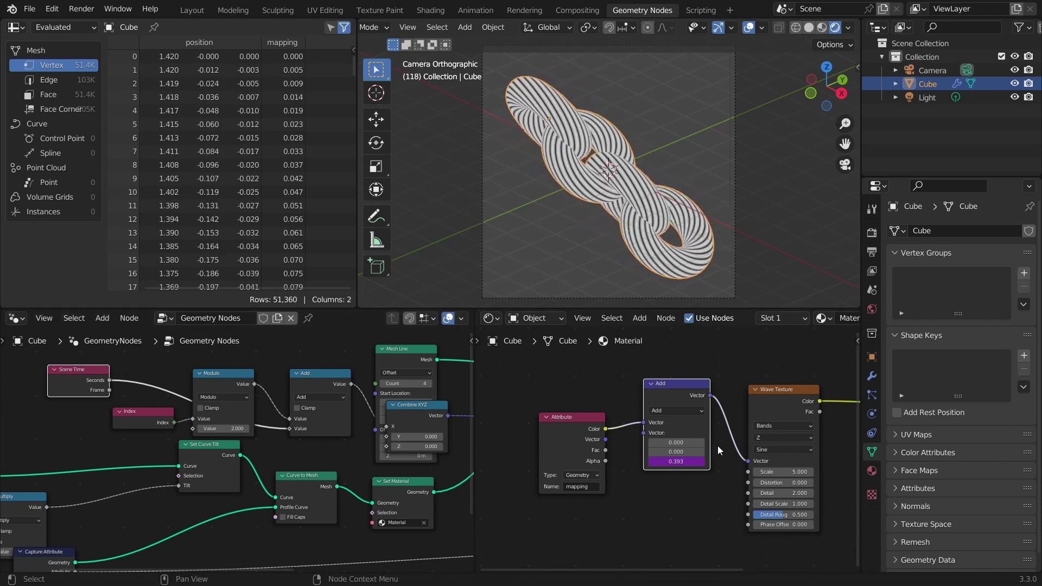
scroll(718, 446, "up", 5)
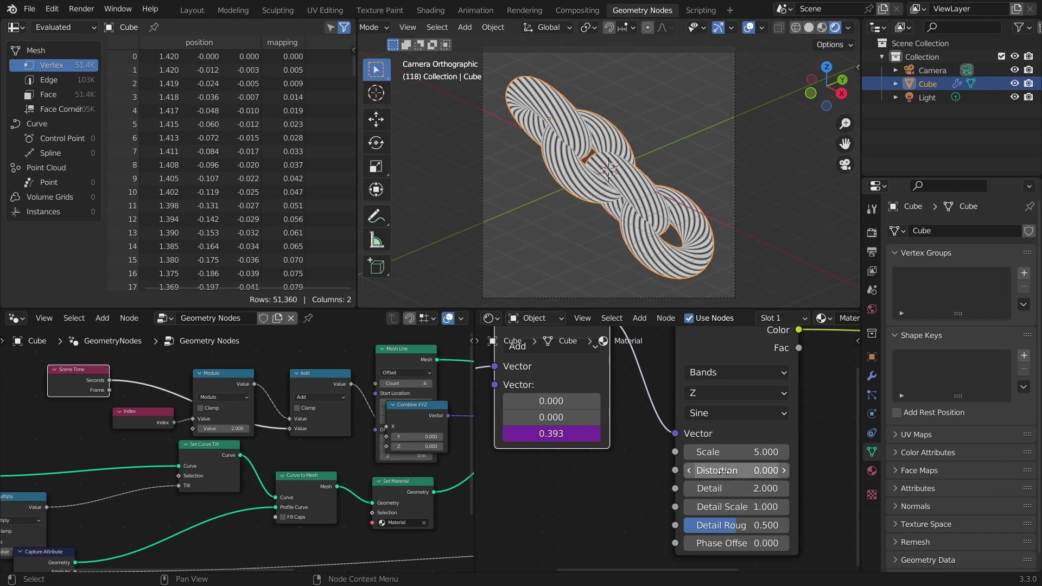
Trial wave Distortion and Scale values, resetting Distortion to zero
left_click_drag(723, 471, 685, 453, "shift")
key("BackSpace")
key("BackSpace")
middle_click_drag(745, 411, 602, 472)
Insert a Math node set to Greater Than after the Wave Texture Color output
key("shift+a")
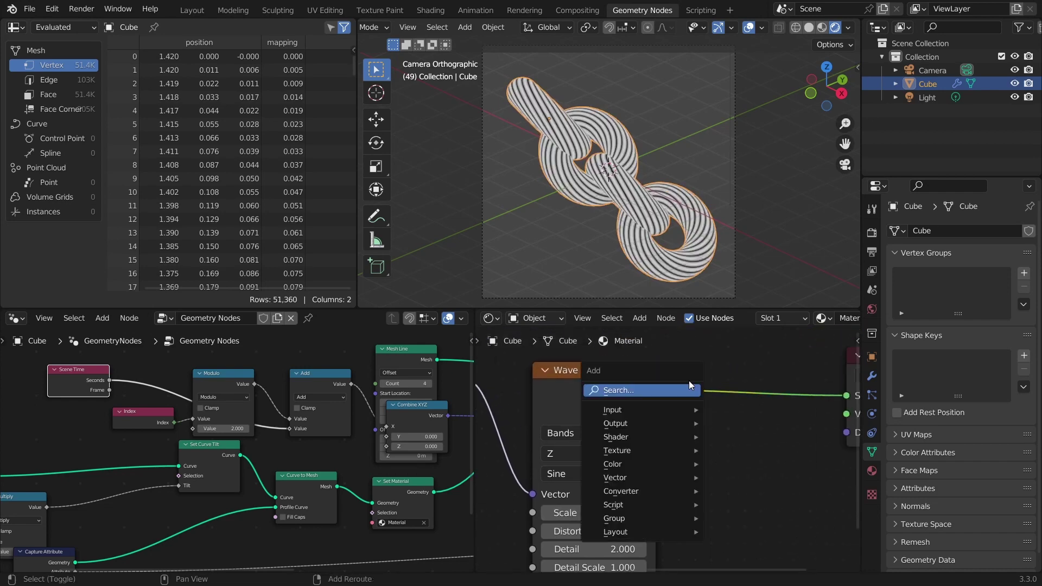
left_click(676, 396)
type("add")
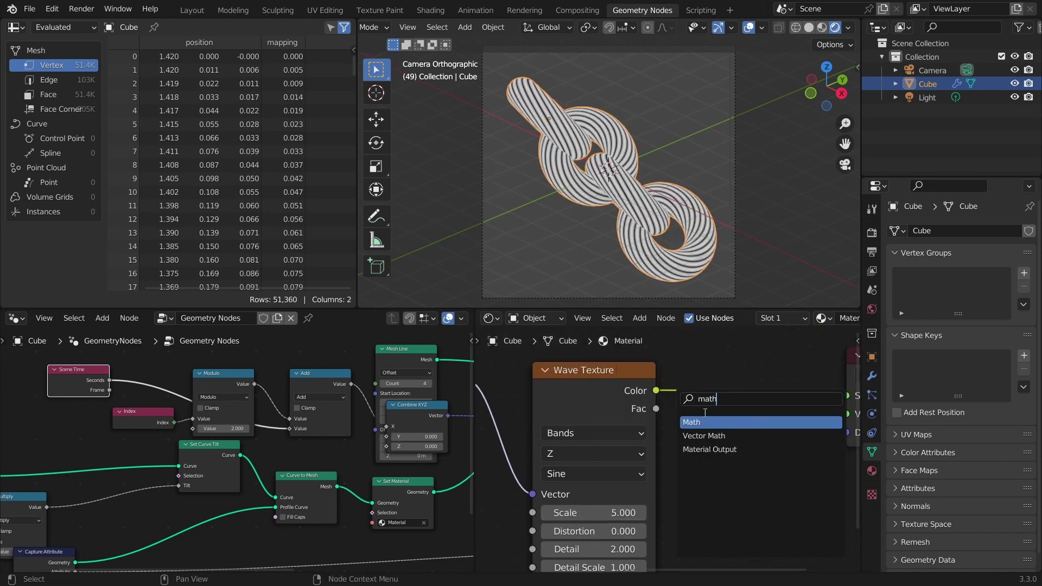
key("Return")
left_click(710, 393)
left_click(754, 425)
key("g")
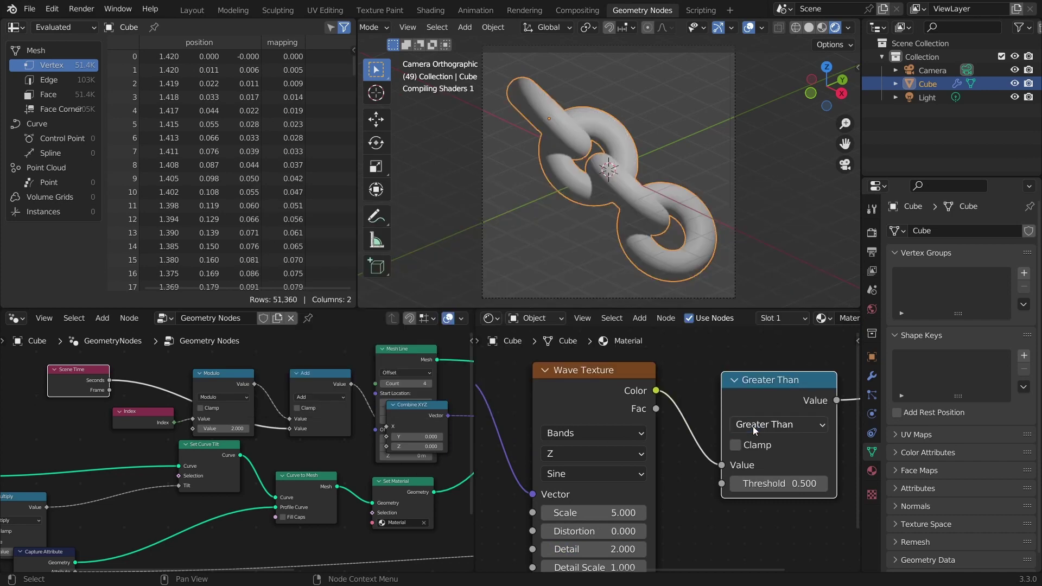
Set wave Scale to 3 and Distortion to 27.1, then play to check the stripes
left_click(614, 513)
type("3")
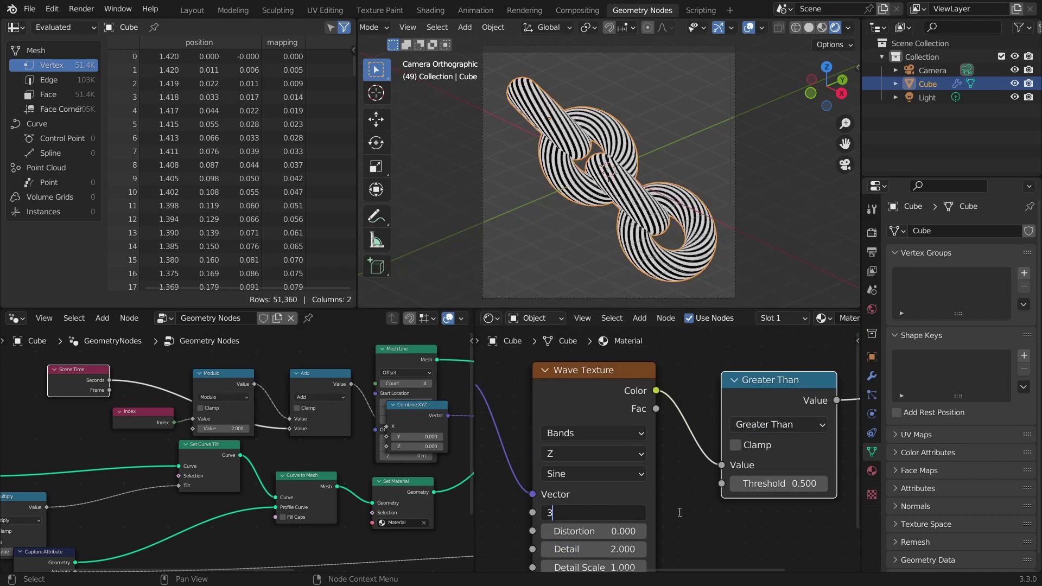
key("Return")
scroll(665, 277, "up", 3)
left_click_drag(571, 530, 745, 531)
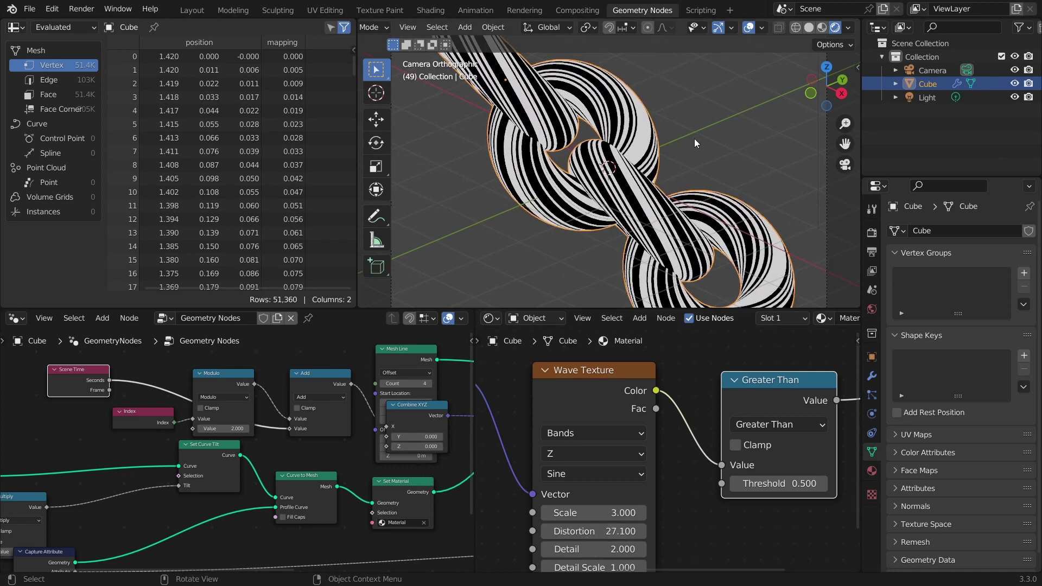
scroll(686, 157, "down", 3)
key("space")
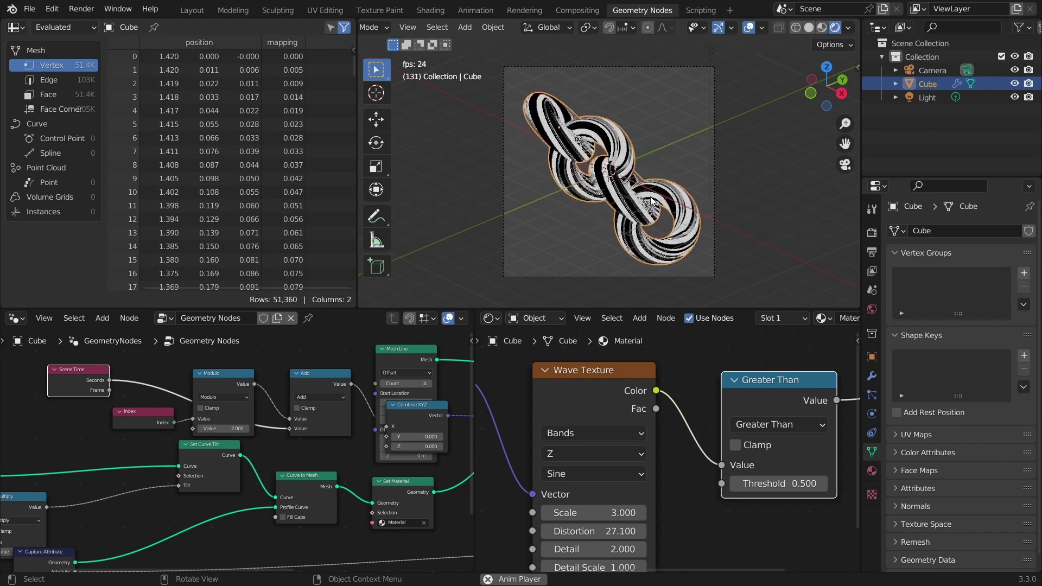
key("space")
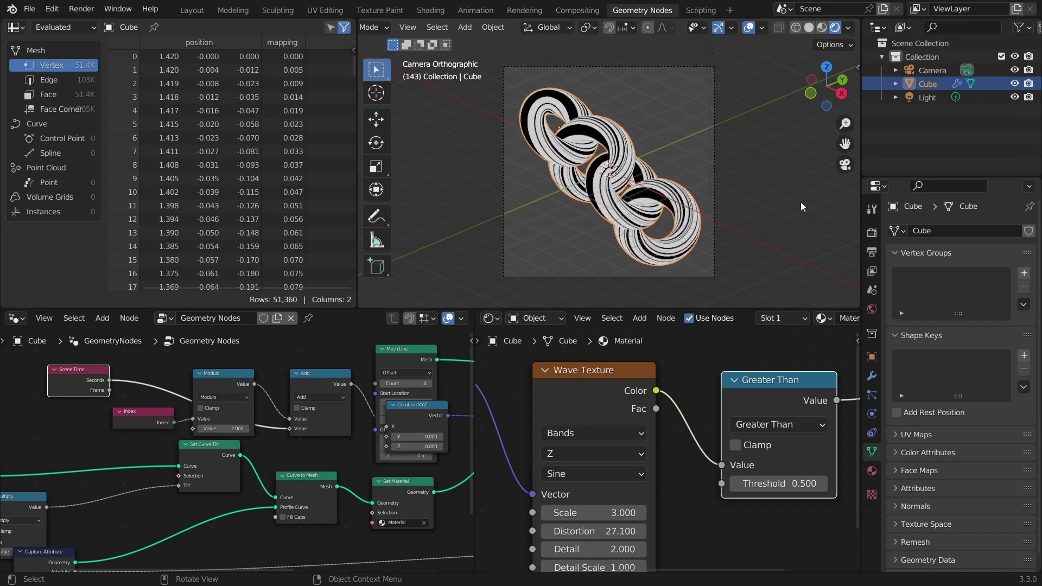
Enable Film > Transparent in the Render properties
left_click(871, 232)
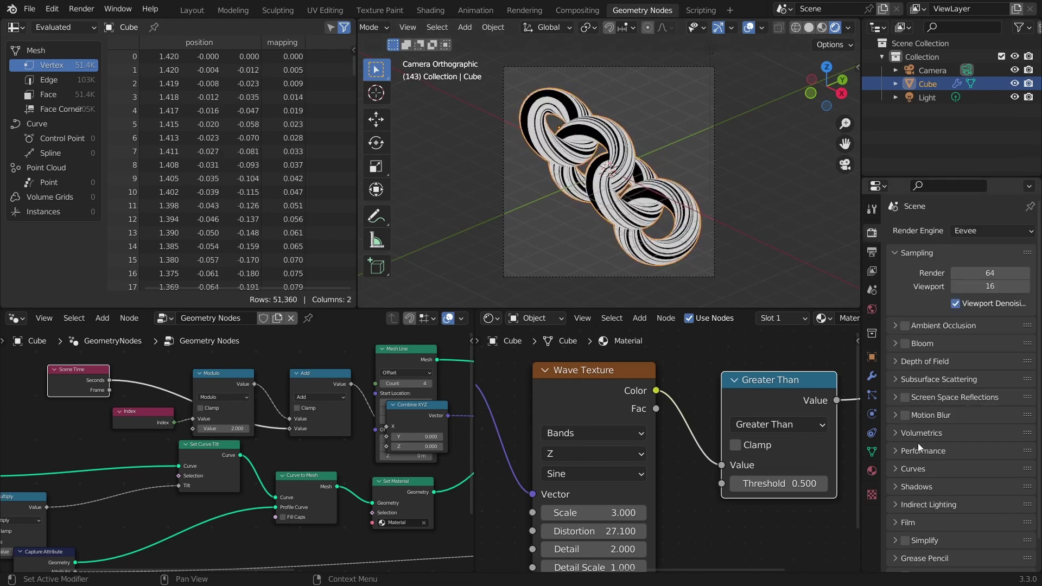
left_click(911, 519)
scroll(918, 515, "down", 2)
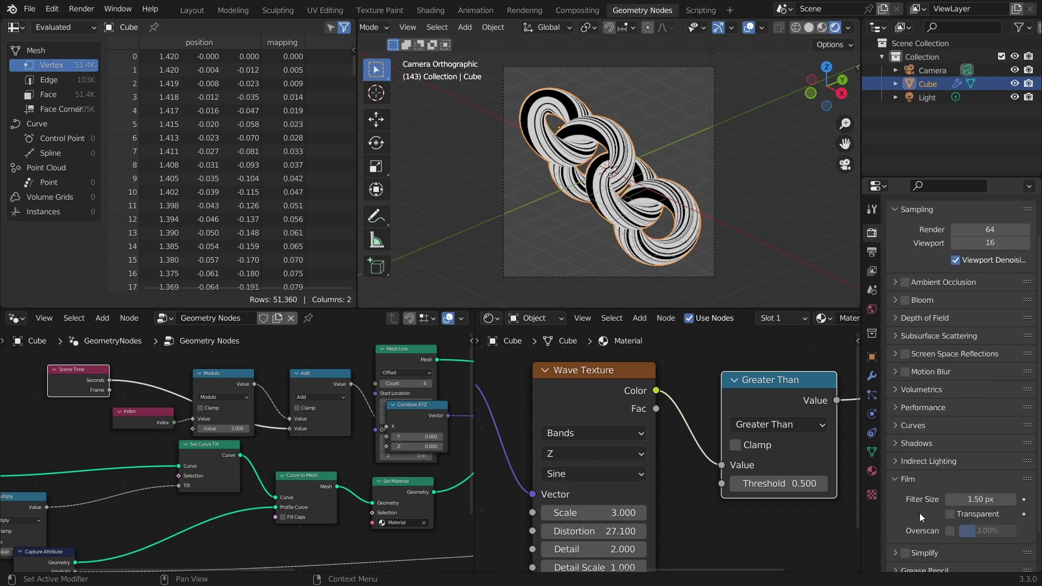
left_click(950, 515)
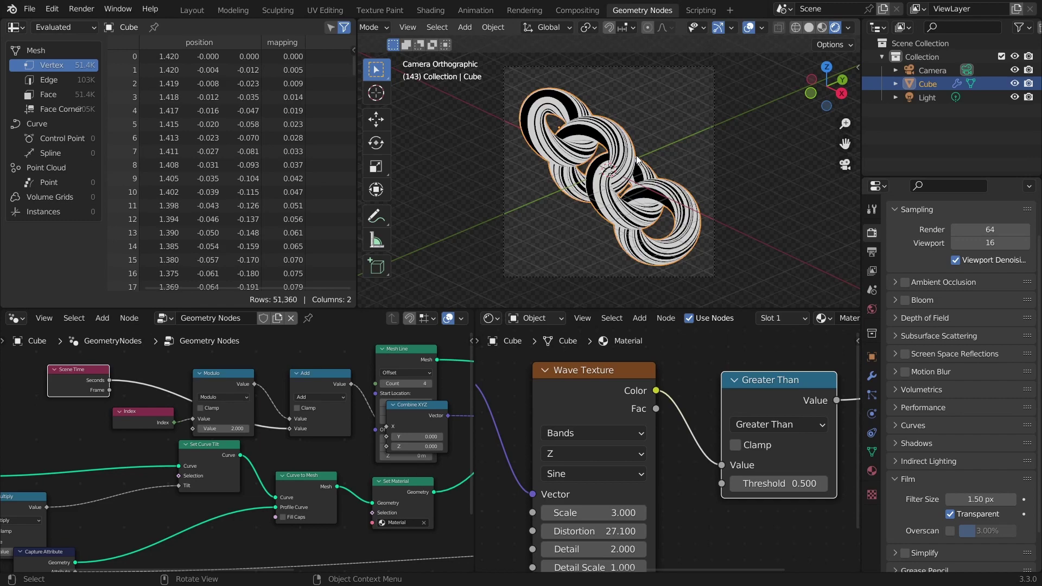
Render a test frame, render again at frame 215, then enter the Compositing workspace
key("F12")
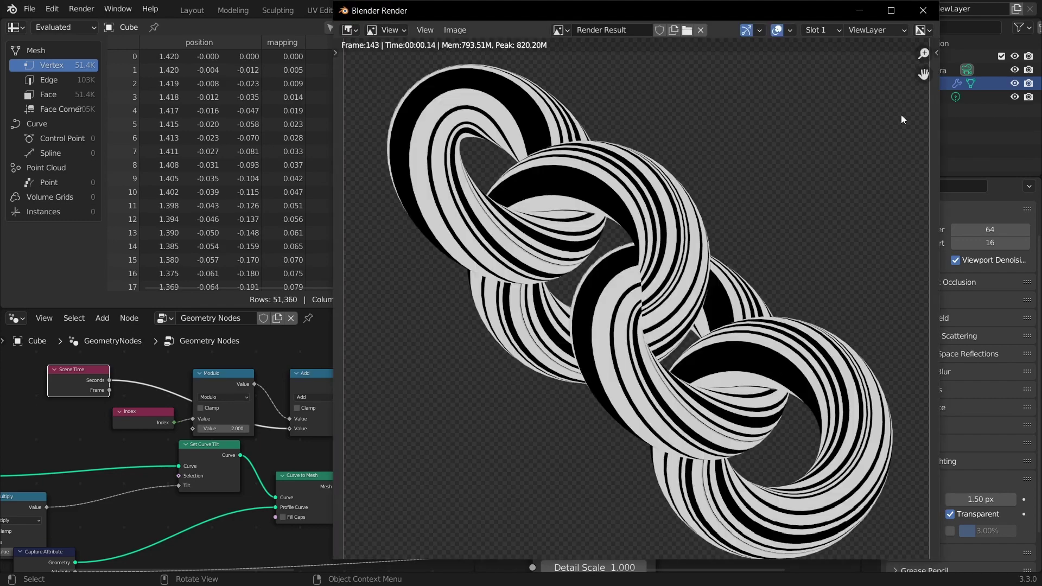
left_click(923, 10)
key("space")
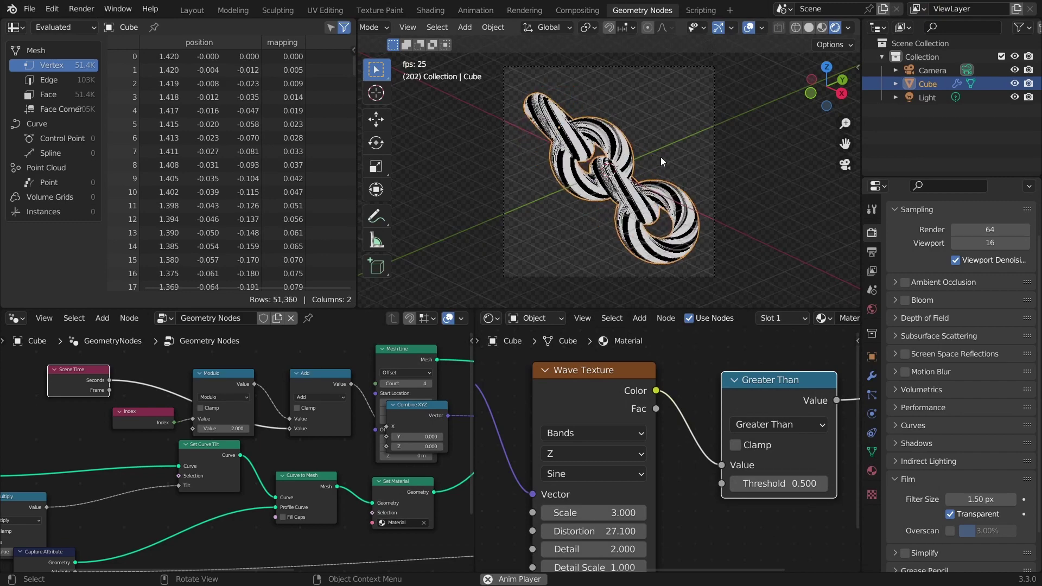
key("space")
key("F12")
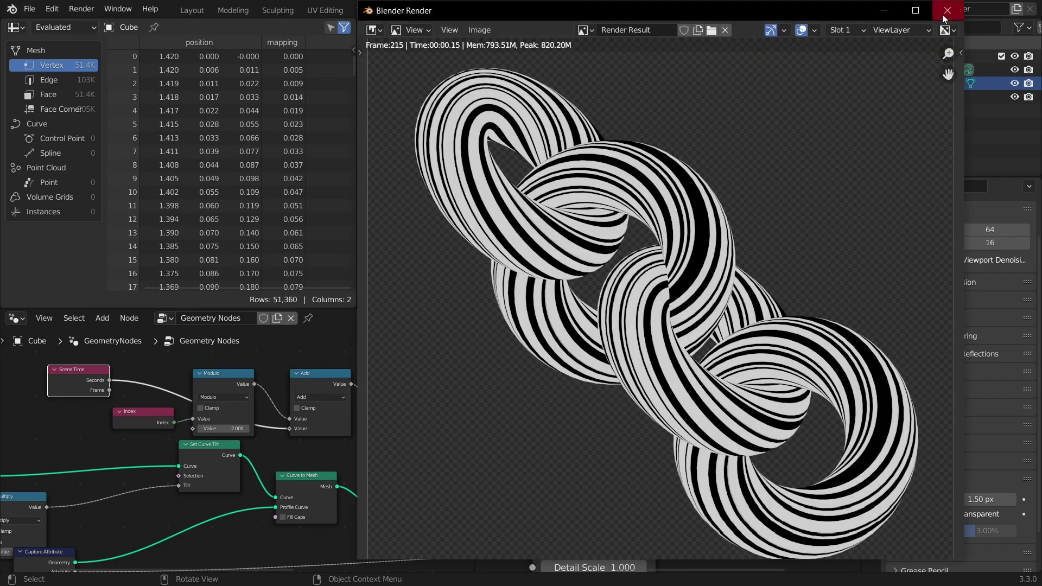
left_click(947, 8)
left_click(578, 10)
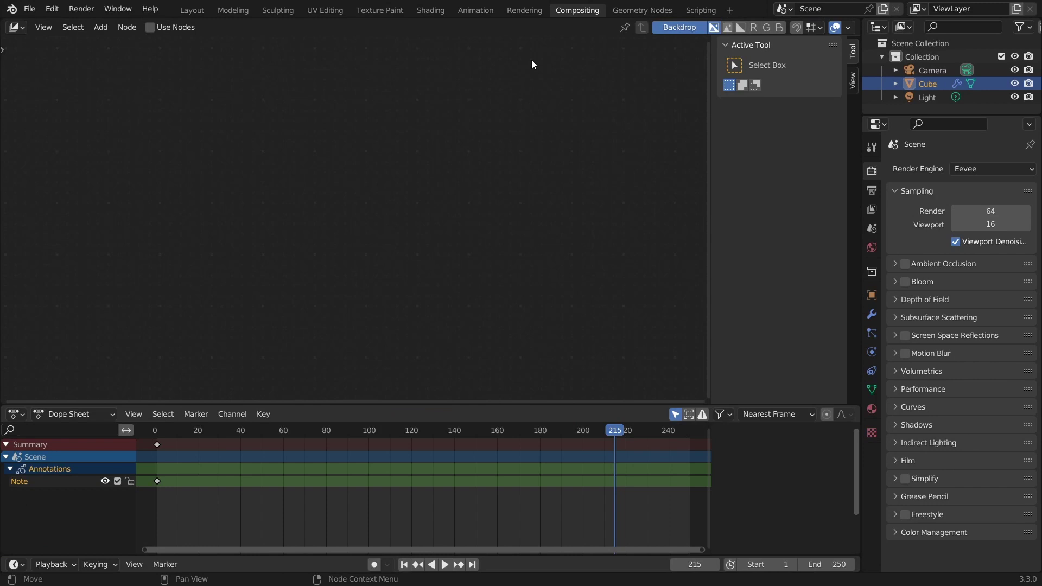
Enable compositing nodes, arrange Render Layers and Viewer nodes, and preview the render in the backdrop
left_click(174, 28)
left_click_drag(362, 123, 153, 119)
left_click(152, 119, "ctrl+shift")
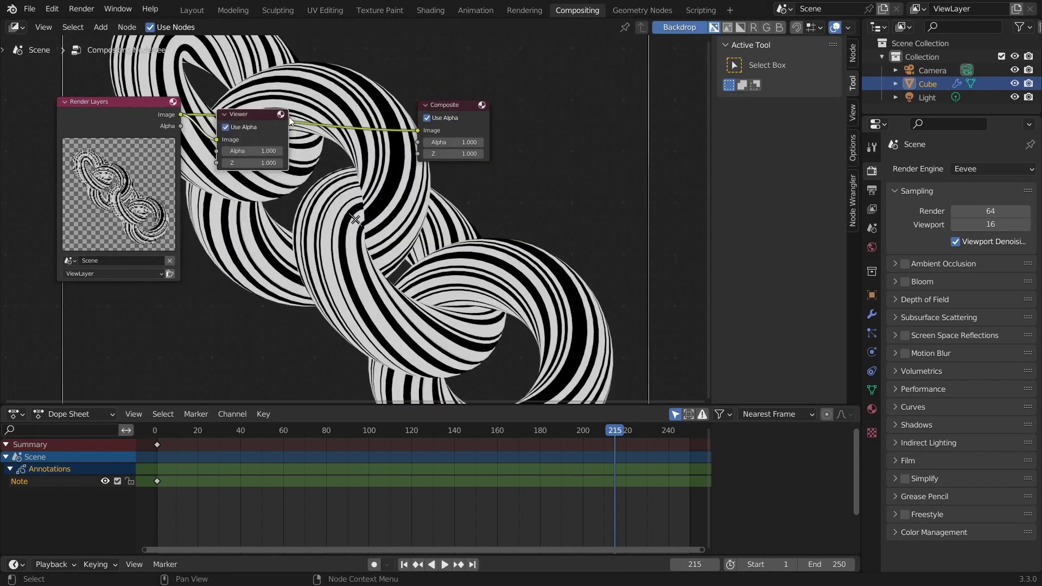
left_click(265, 128)
left_click(223, 127)
left_click_drag(248, 115, 454, 174)
key("v")
key("v")
key("v")
key("v")
right_click_drag(387, 112, 380, 209, "shift")
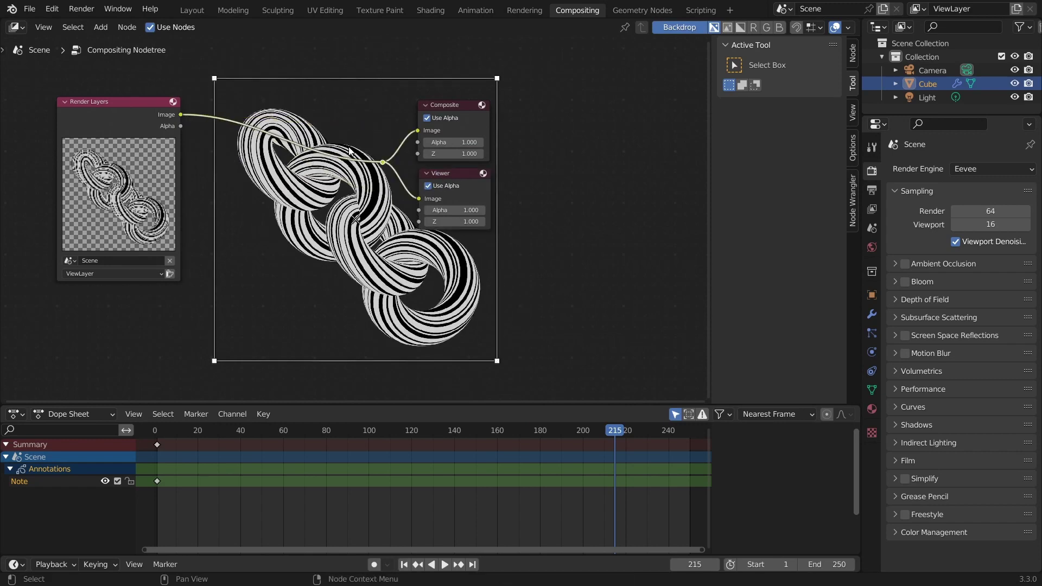
middle_click_drag(320, 125, 355, 126)
Insert an Alpha Over node on the render link, feeding the render into its second image
key("shift+a")
type("lp")
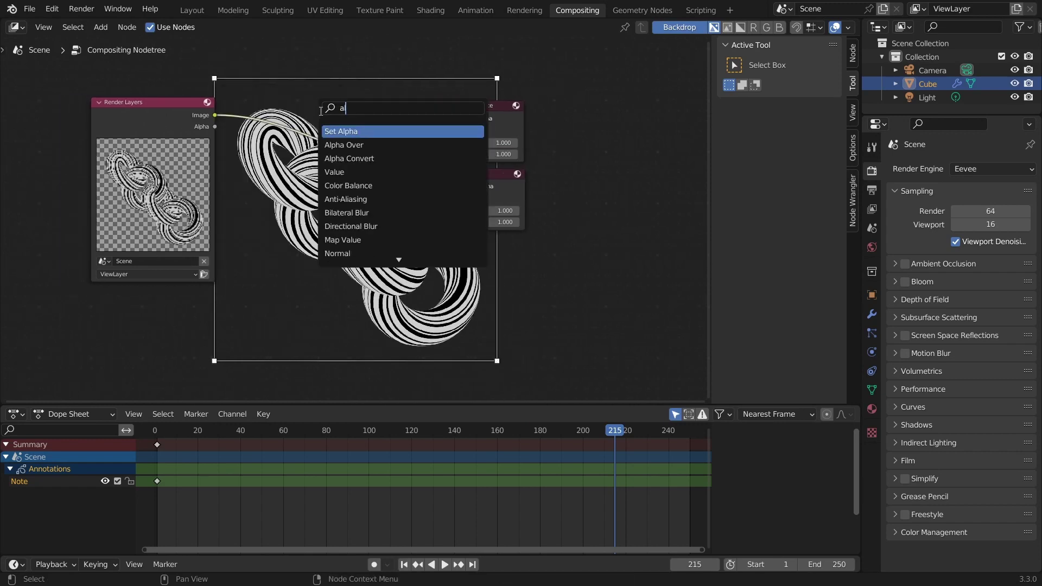
left_click(349, 146)
left_click(349, 143)
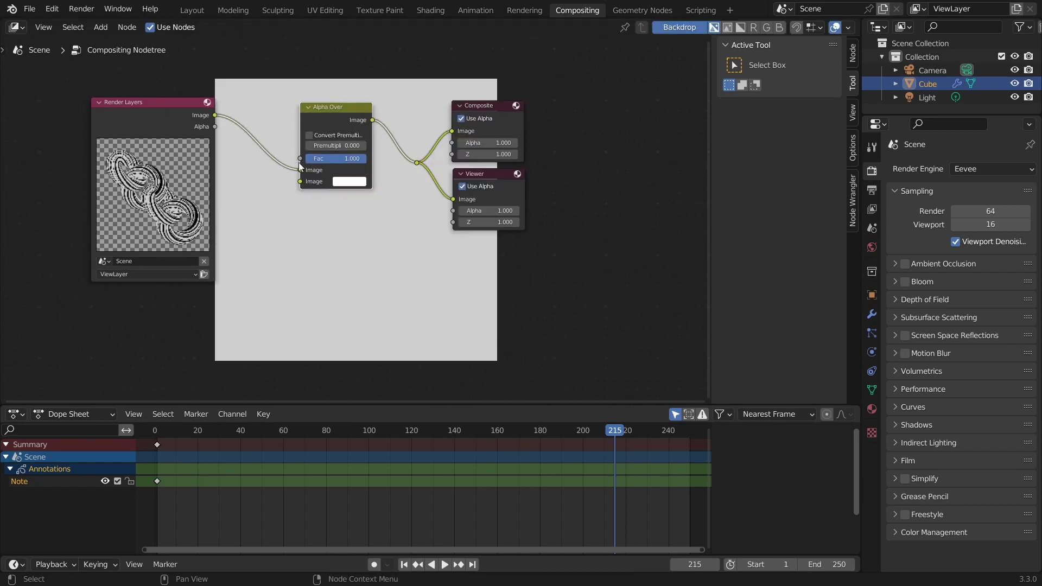
left_click_drag(300, 170, 300, 181)
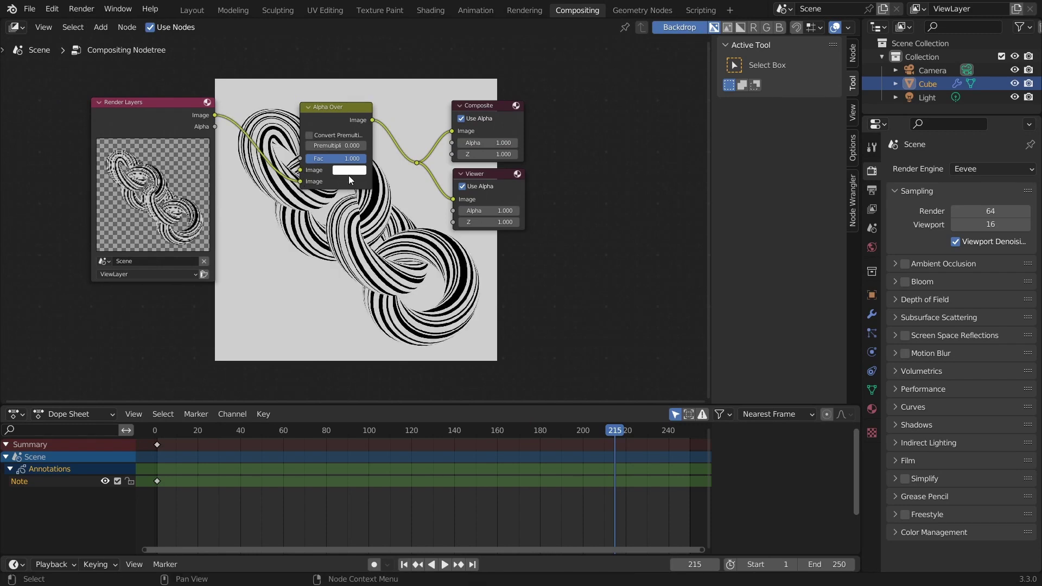
Set the Color Management View Transform to Standard
left_click(982, 530)
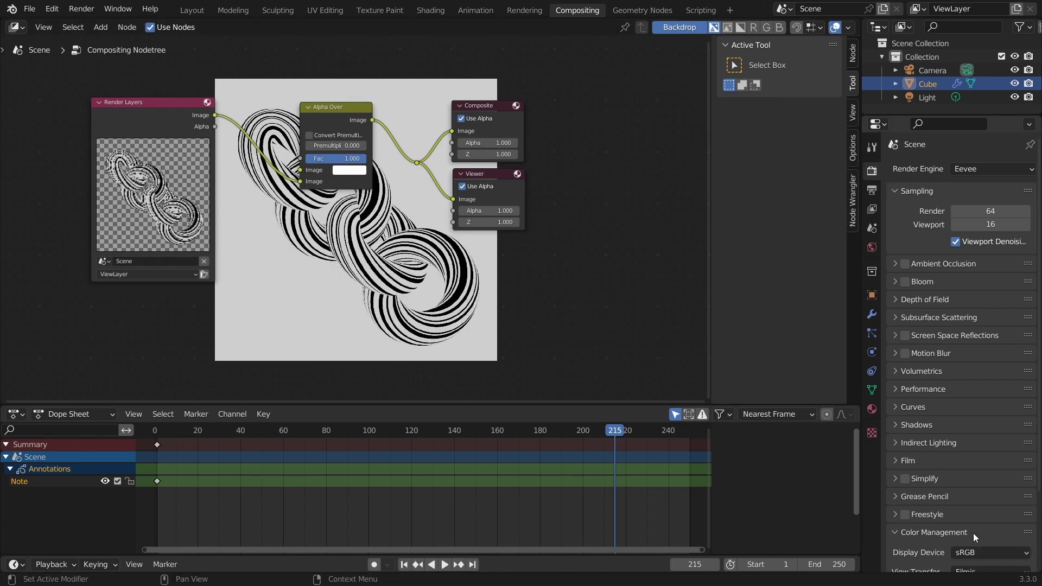
scroll(974, 529, "down", 4)
left_click(973, 479)
left_click(967, 496)
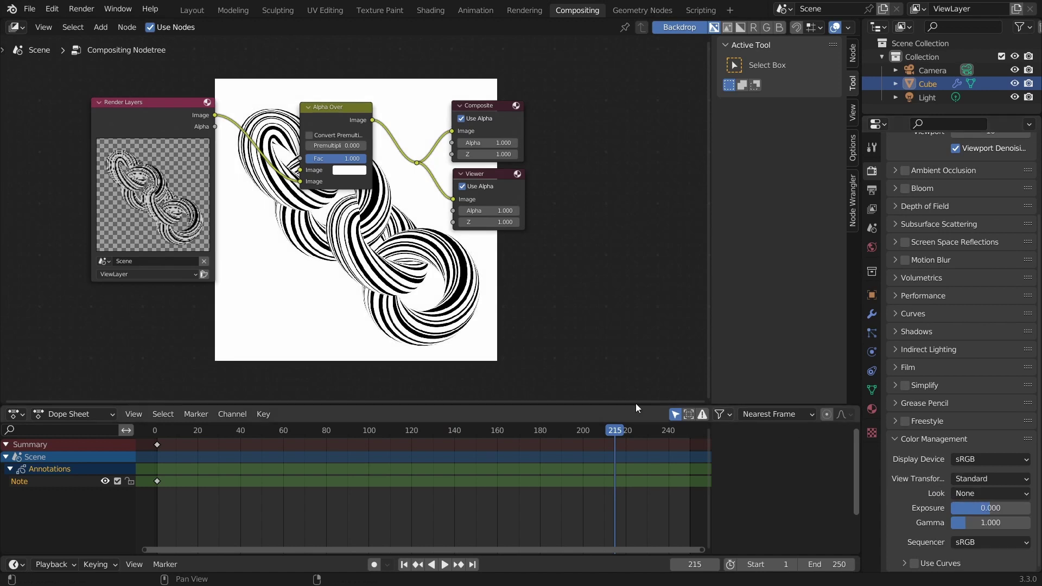
scroll(445, 152, "up", 2)
Try a red background colour on the Alpha Over node, then undo it
middle_click_drag(445, 152, 425, 157)
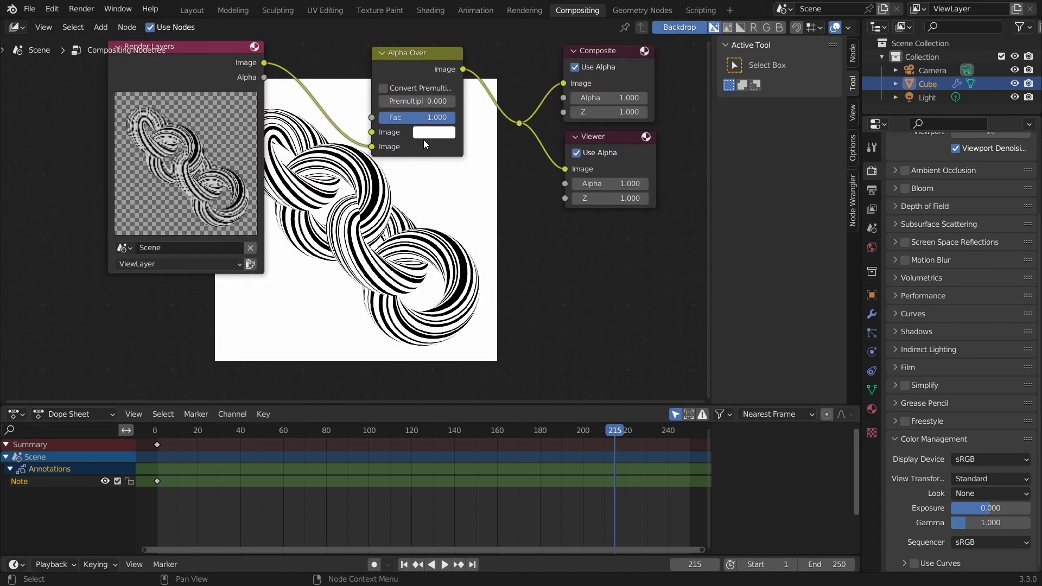
left_click(429, 133)
left_click(461, 240)
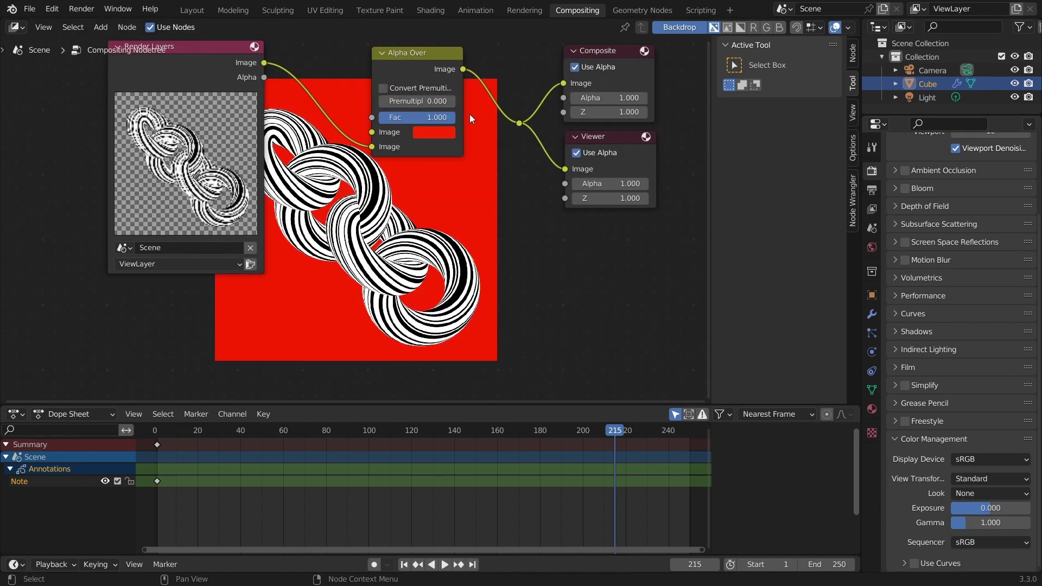
key("ctrl+z")
middle_click_drag(412, 158, 503, 171)
Move the Render Layers node further left and view its Alpha output in the Viewer
left_click_drag(122, 224, 244, 173)
key("g")
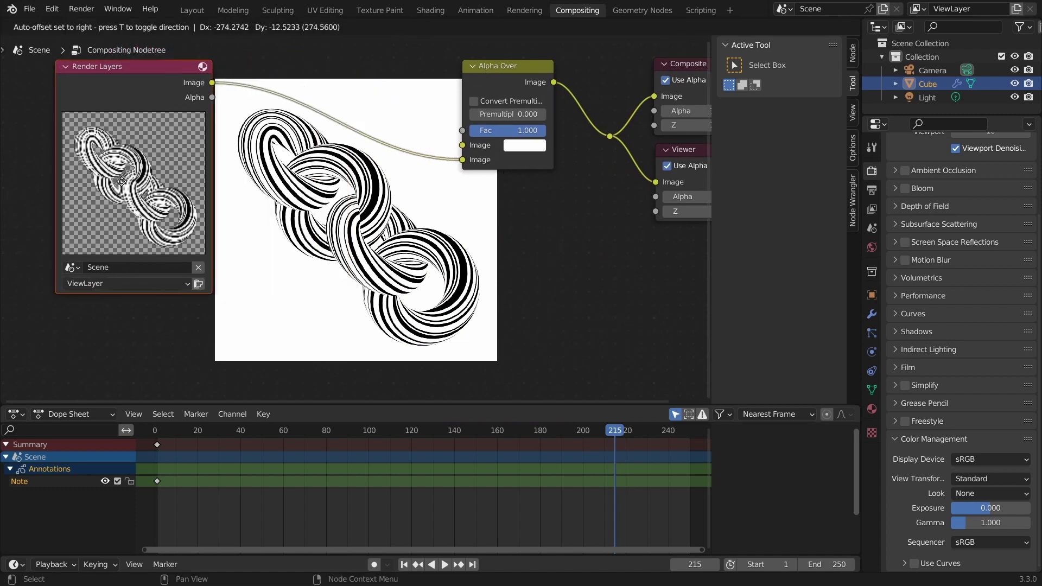
left_click(54, 177)
middle_click_drag(623, 168, 592, 168)
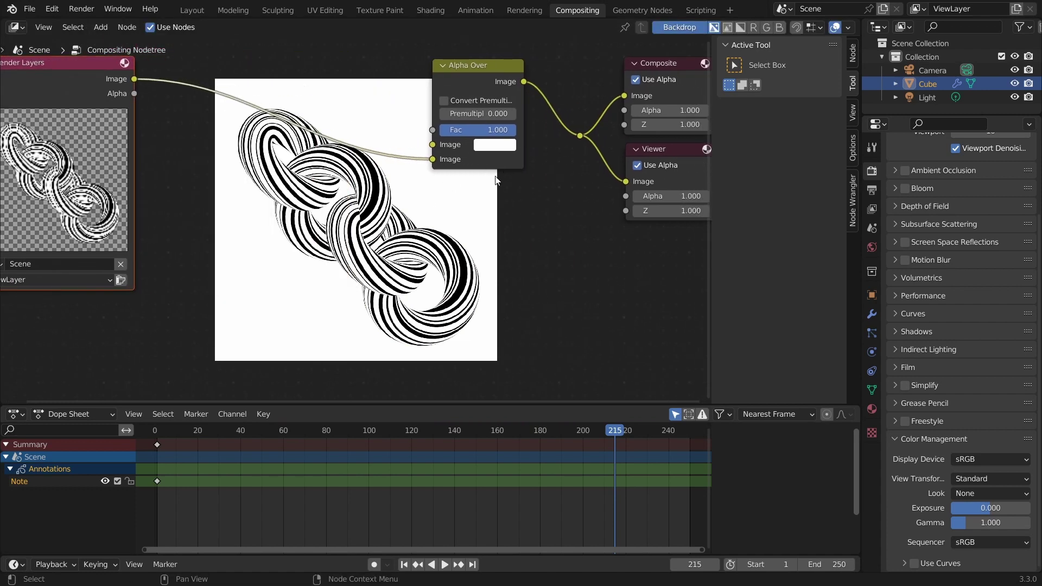
right_click_drag(384, 195, 401, 191, "ctrl")
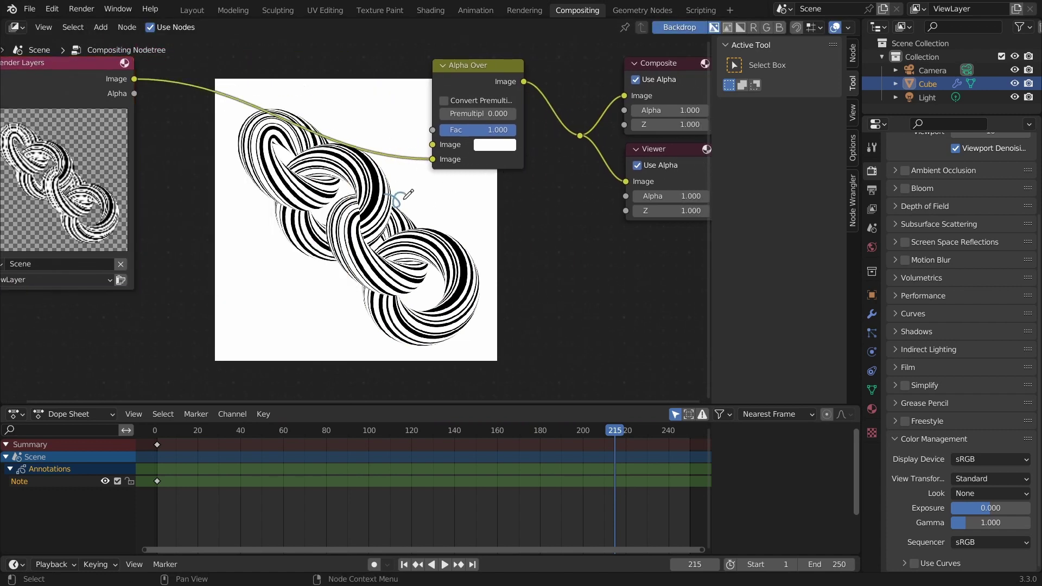
key("ctrl+z")
left_click(110, 87, "ctrl+shift")
left_click(110, 87, "ctrl+shift")
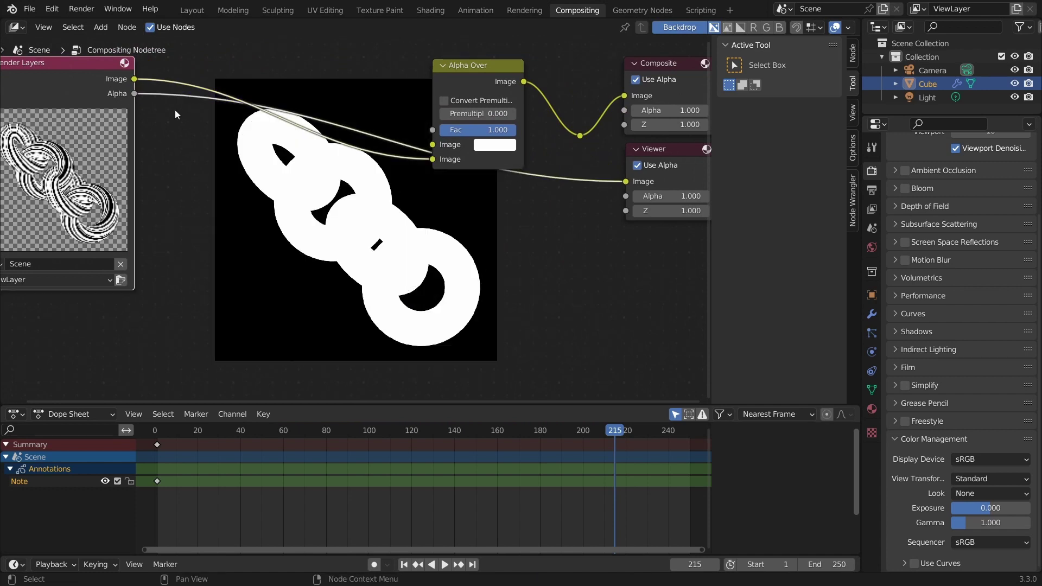
middle_click_drag(226, 123, 237, 132)
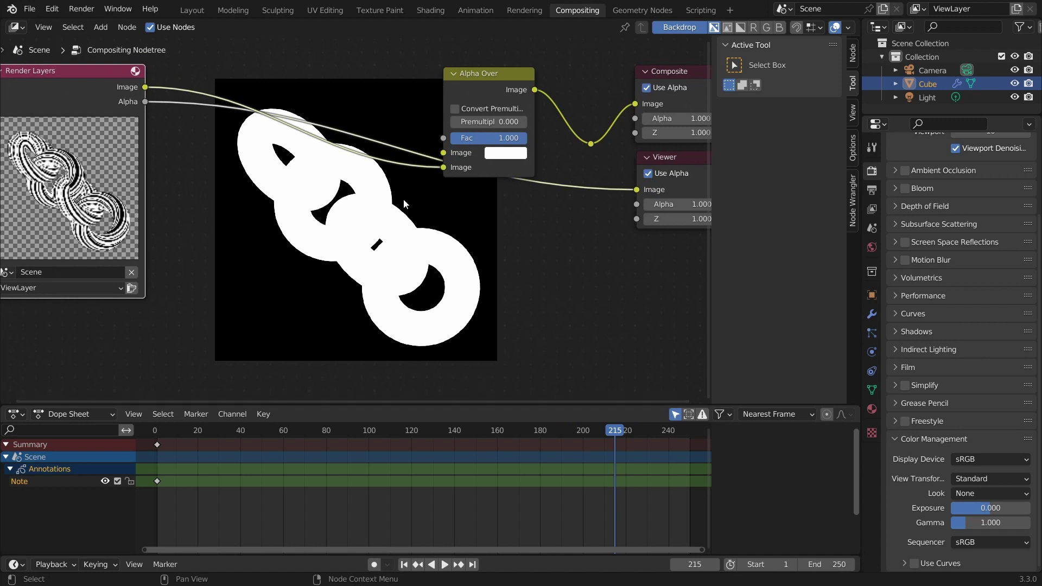
Insert a Transform node on the alpha link and shift the mask down on Y
key("shift+a")
left_click(360, 136)
type("tr")
left_click(385, 161)
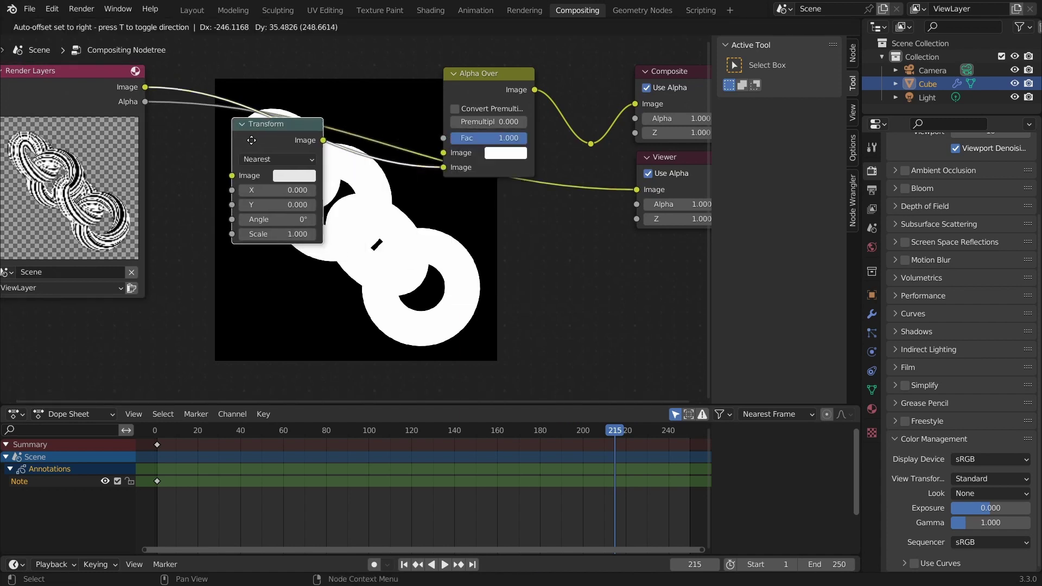
left_click(258, 233)
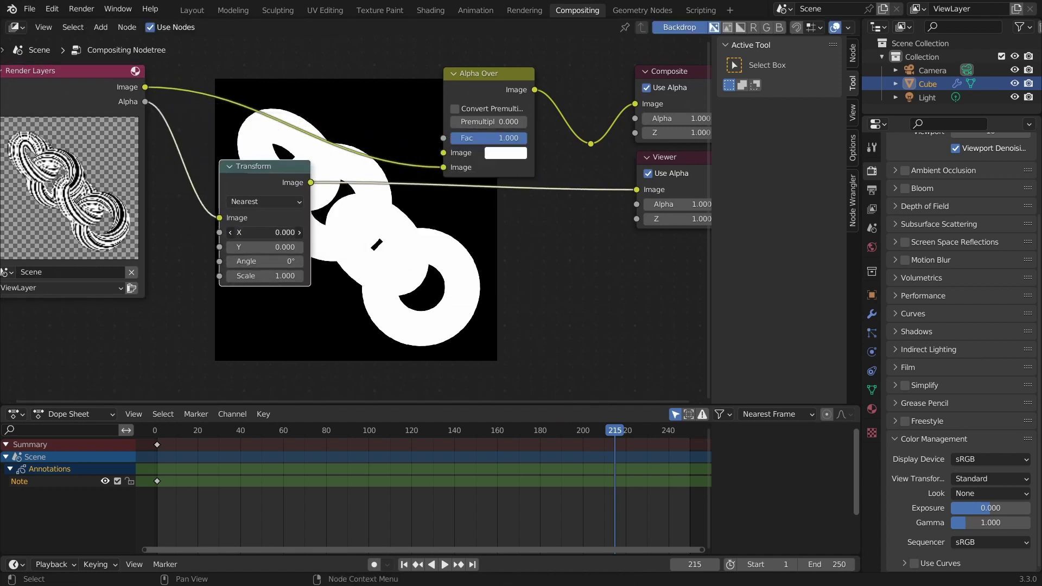
left_click(280, 249)
left_click_drag(280, 250, 266, 250)
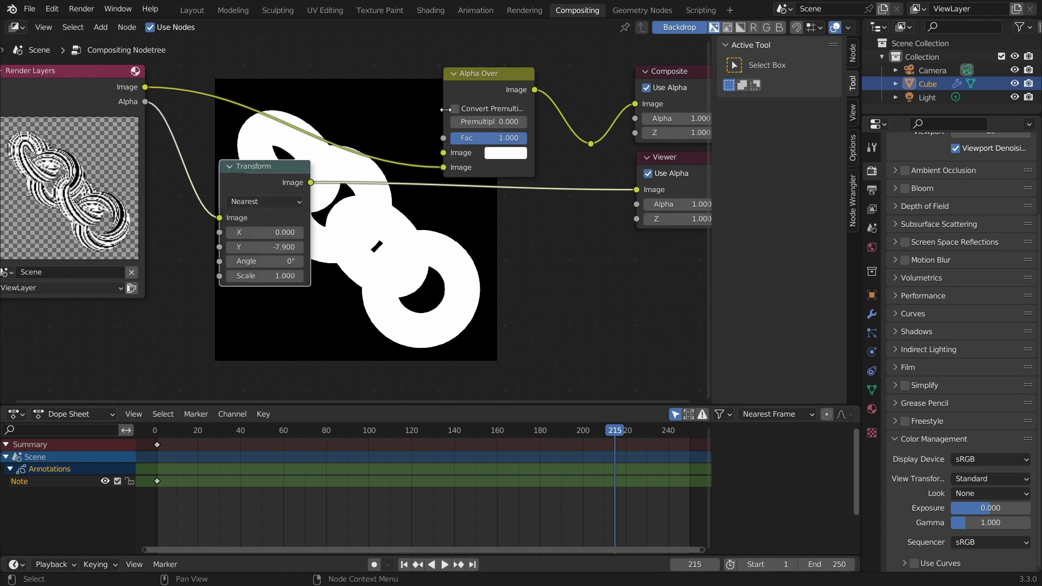
Duplicate the Alpha Over node and set the copy's lower image colour to black
left_click(461, 89)
key("shift+d")
left_click(345, 48)
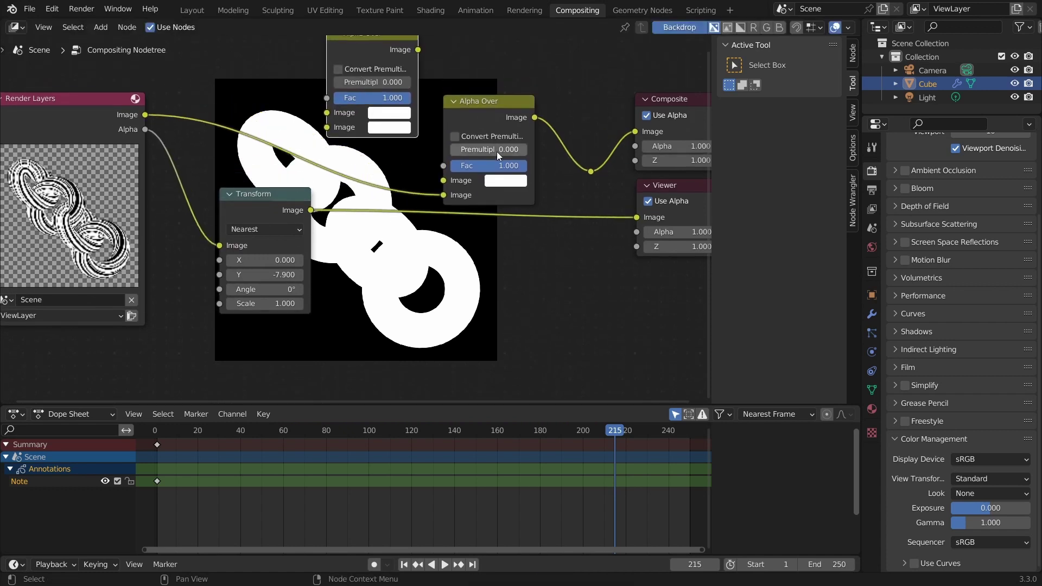
left_click(397, 128)
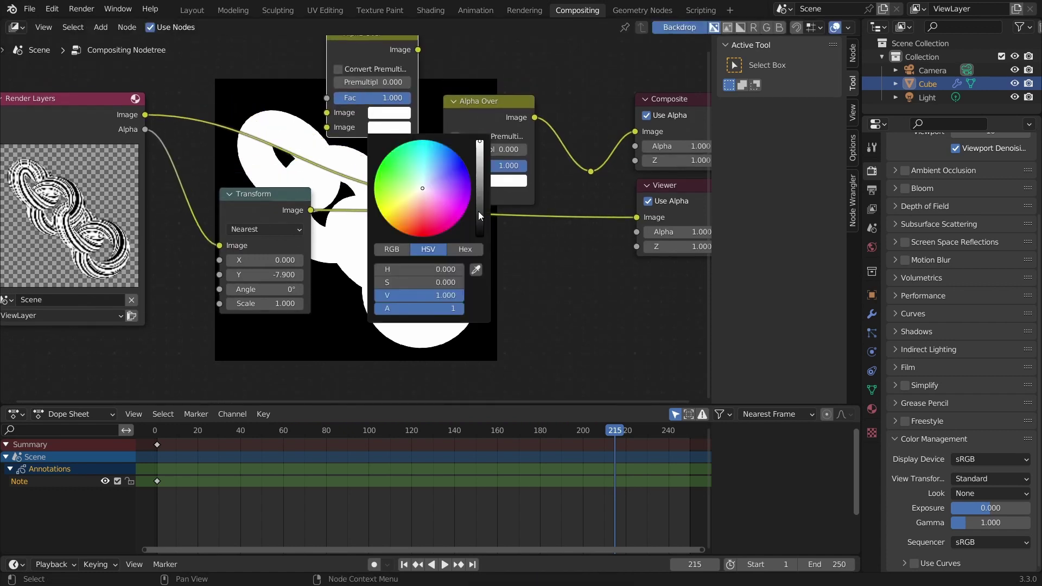
left_click_drag(480, 215, 480, 236)
Feed the shifted mask into the copy's Fac and layer this shadow under the render
left_click_drag(310, 213, 328, 176)
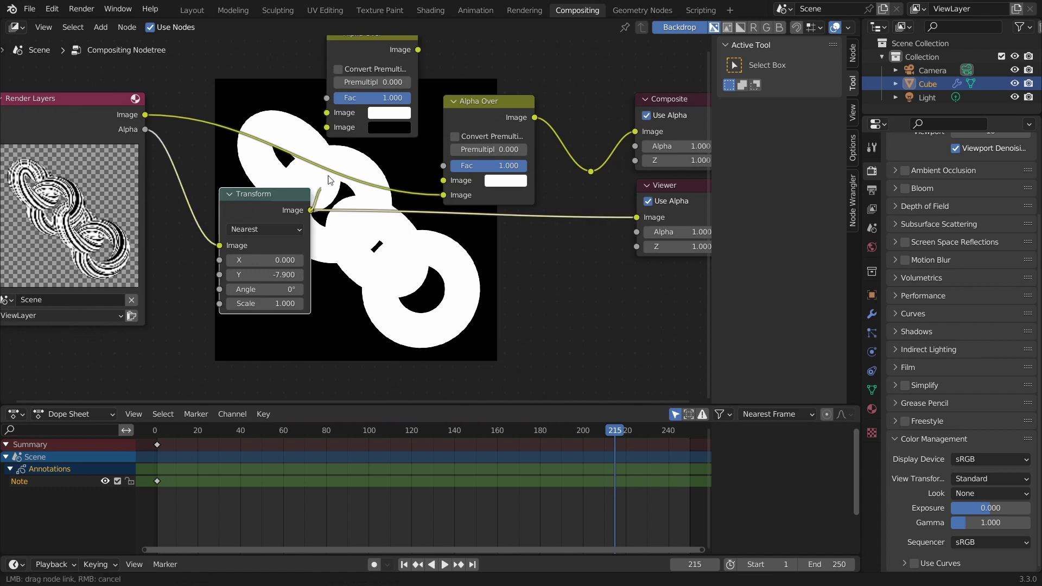
left_click_drag(334, 102, 335, 102)
middle_click_drag(415, 96, 412, 103)
left_click(388, 48, "ctrl+shift")
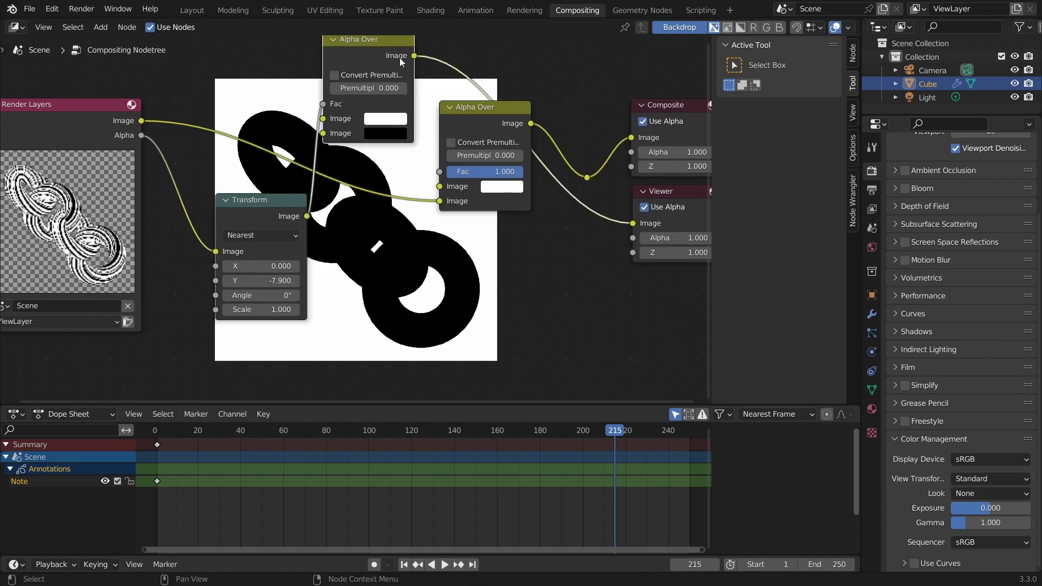
left_click_drag(414, 56, 441, 186)
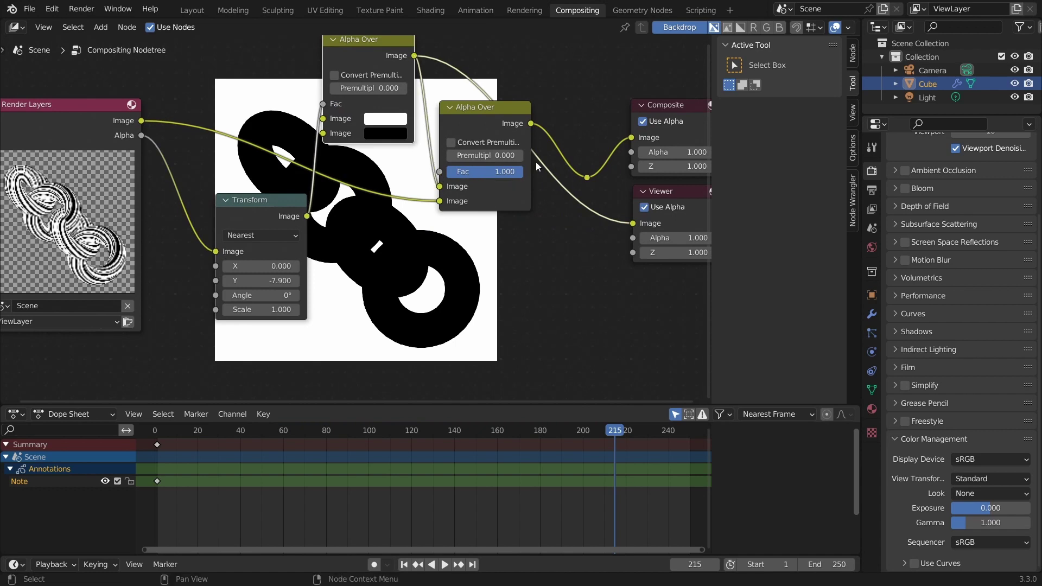
left_click(586, 177, "ctrl+shift")
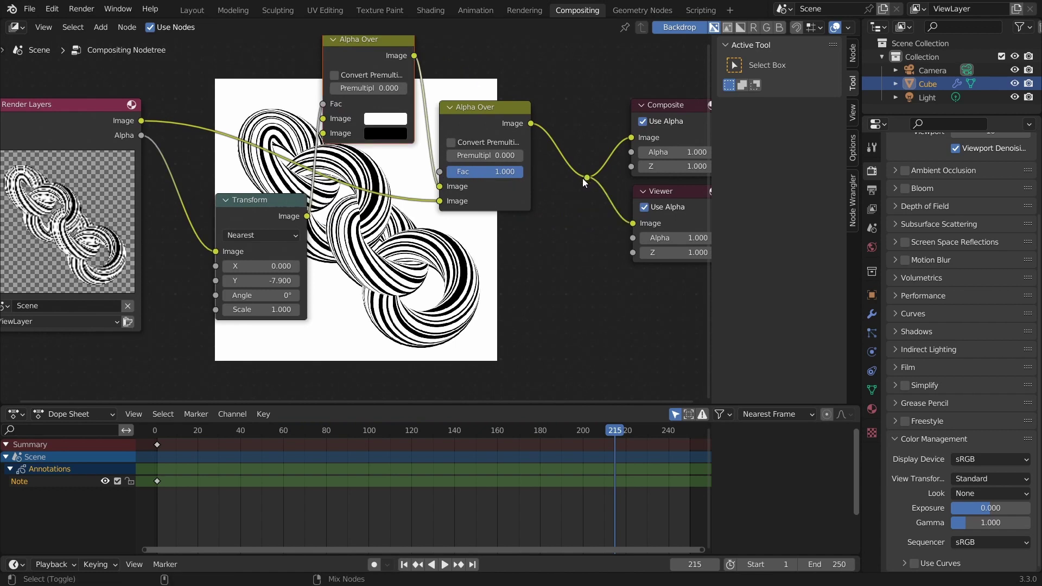
Set the Transform node's Y offset to -20 and mute it briefly to compare
left_click(276, 279)
type("-20")
key("Return")
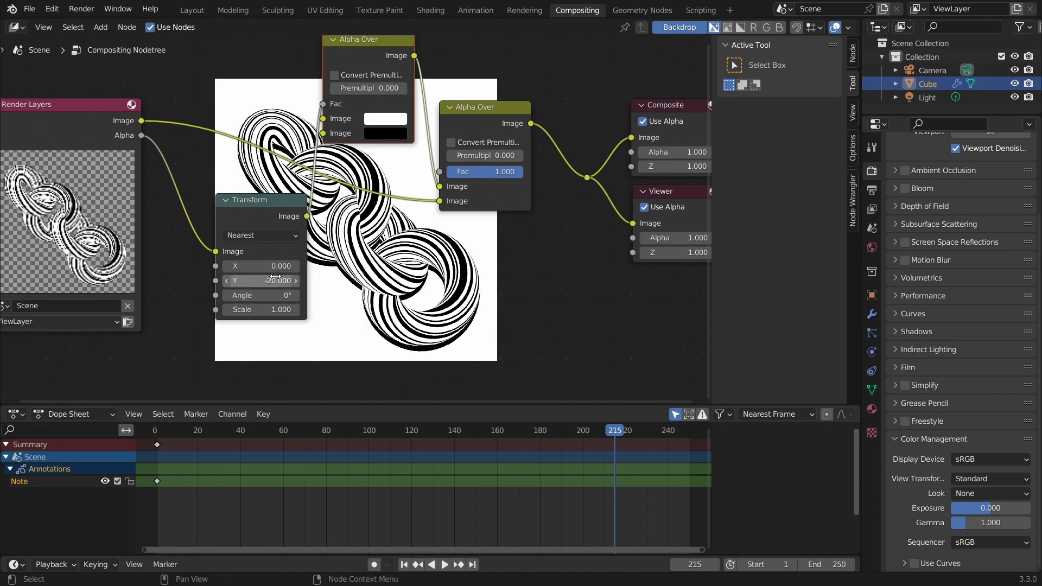
middle_click_drag(408, 286, 322, 259)
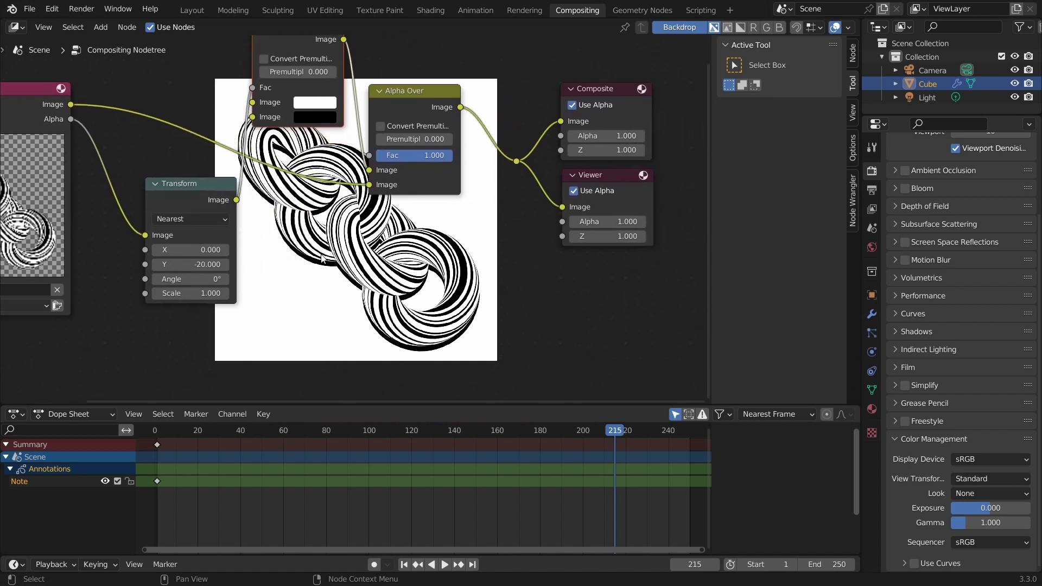
left_click(193, 200)
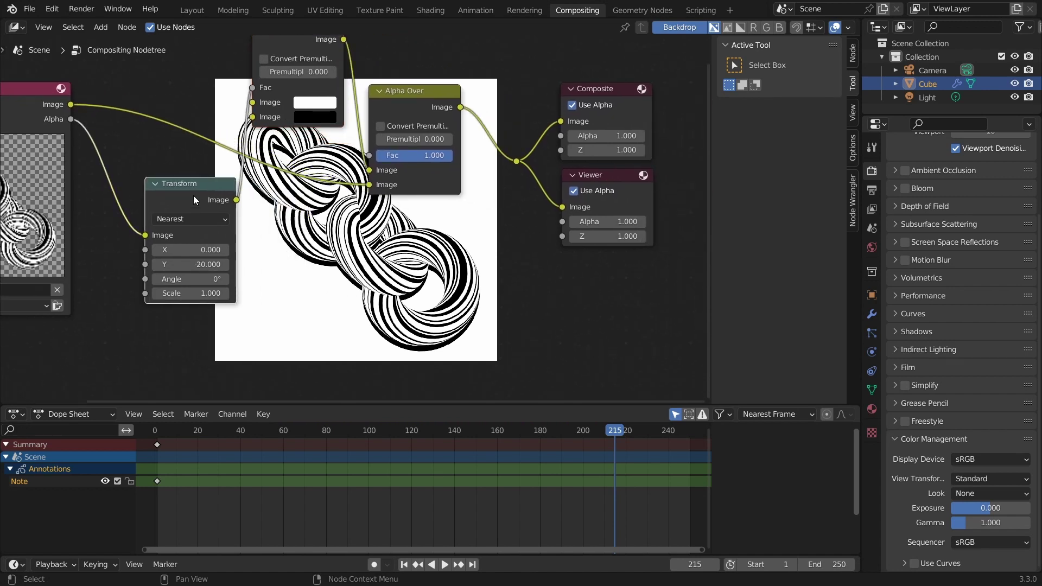
key("m")
key("m")
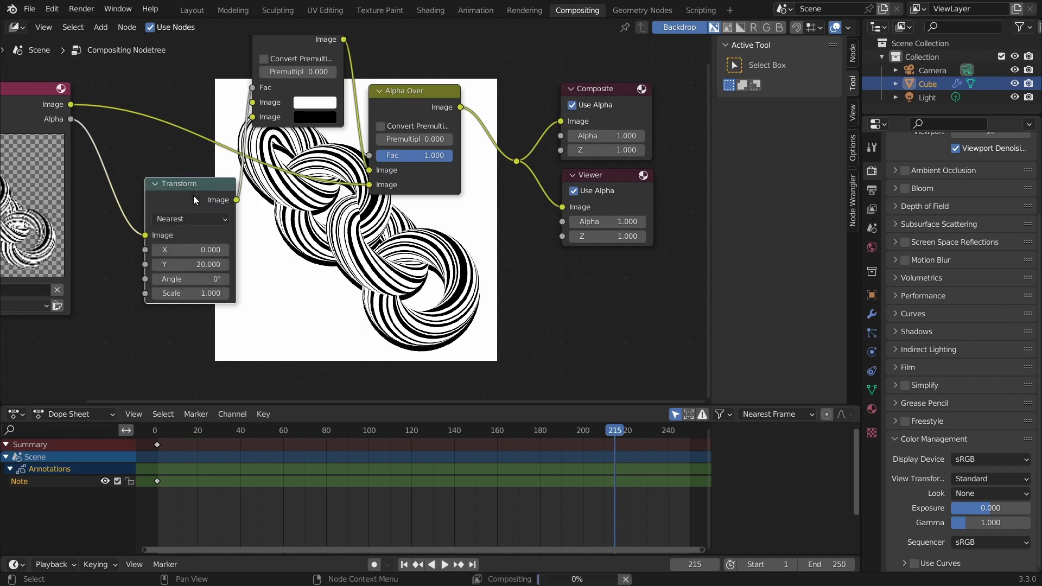
Insert a Blur node into the shadow link after the Transform node and preview it
left_click_drag(193, 188, 154, 227)
key("shift+a")
left_click(159, 164)
type("b")
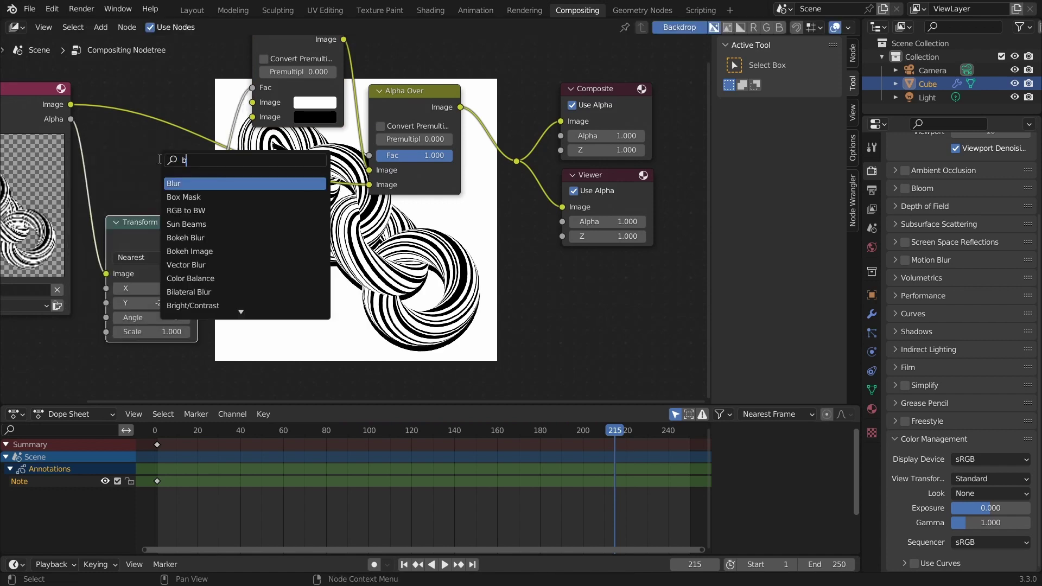
type("lu")
key("Return")
left_click(282, 242)
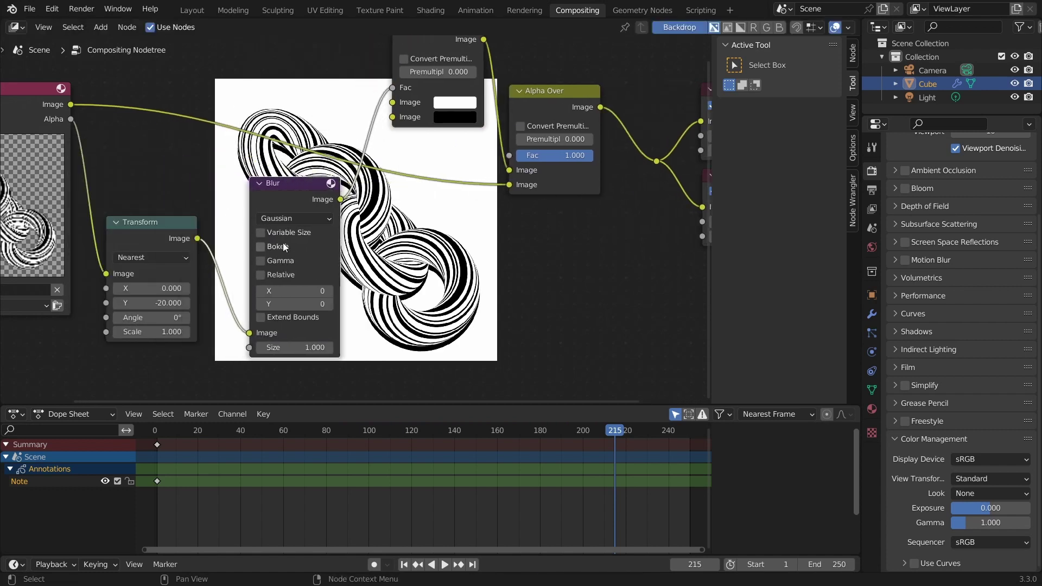
left_click(287, 198, "ctrl+shift")
Set the blur size to 21 on X and Y, then preview the final composite
middle_click_drag(315, 289, 255, 273)
left_click_drag(256, 273, 279, 288)
middle_click_drag(340, 201, 280, 267)
left_click(304, 83, "ctrl+shift")
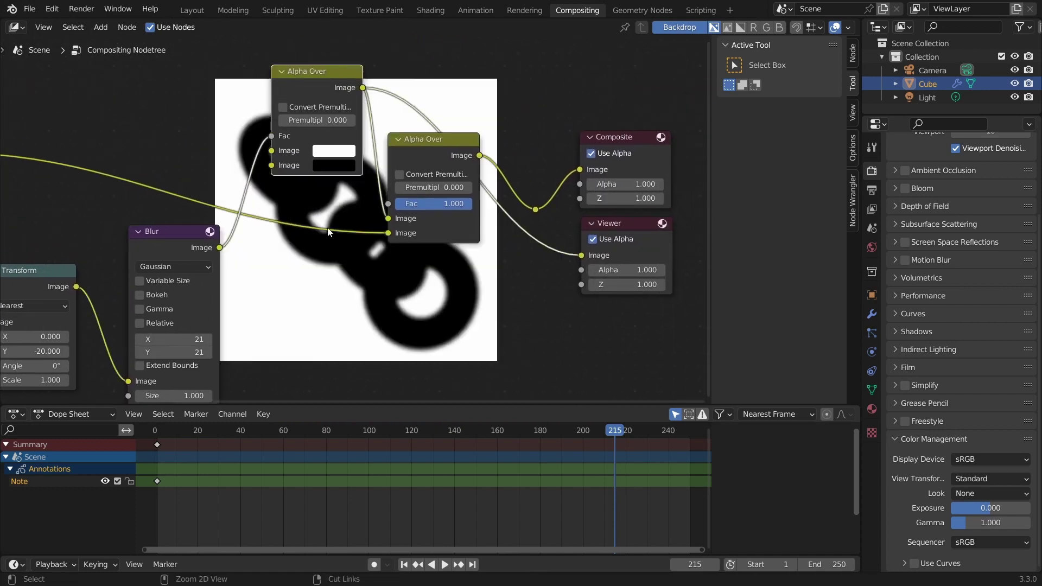
left_click(445, 151, "ctrl+shift")
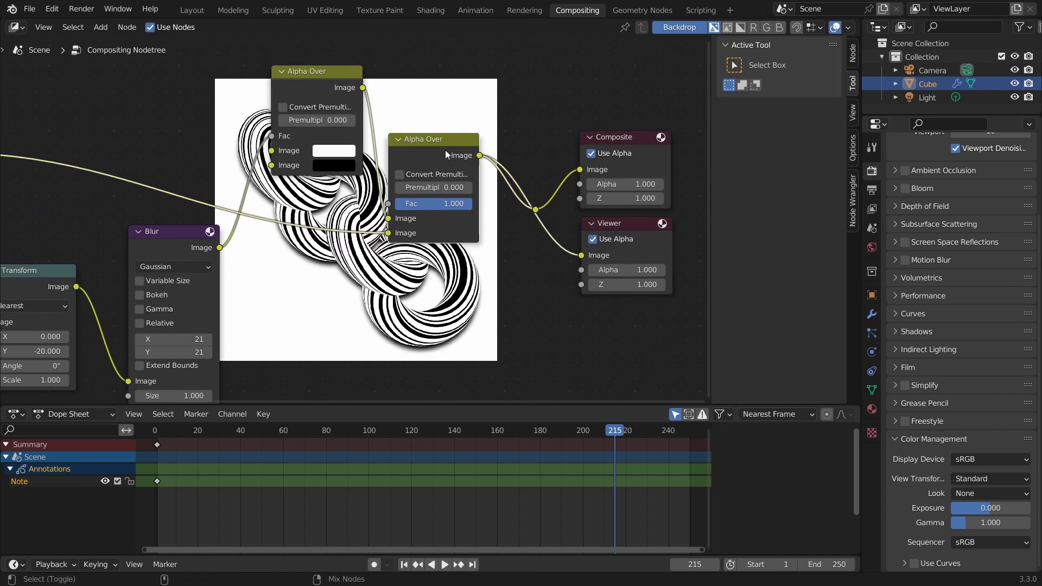
middle_click_drag(522, 230, 476, 127)
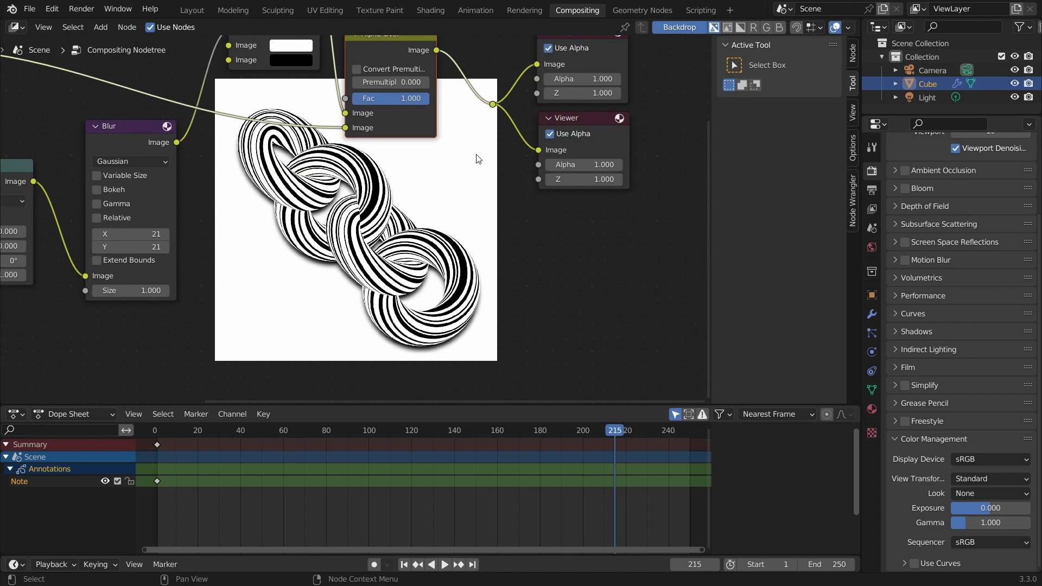
Play the ring animation through the camera in Layout with Rendered shading, stopping at frame 87
left_click(193, 10)
left_click(846, 165)
key("space")
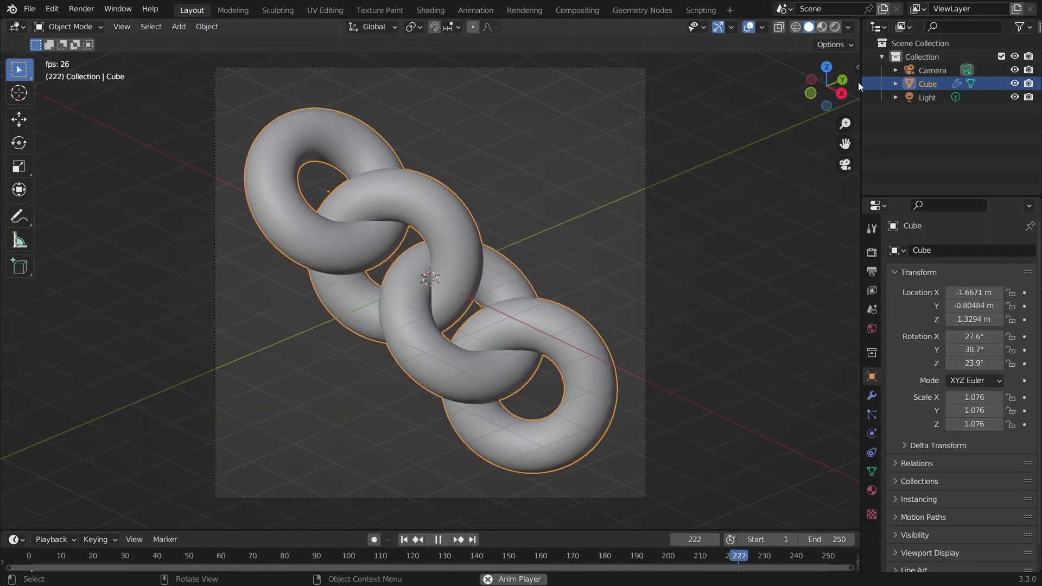
left_click(831, 31)
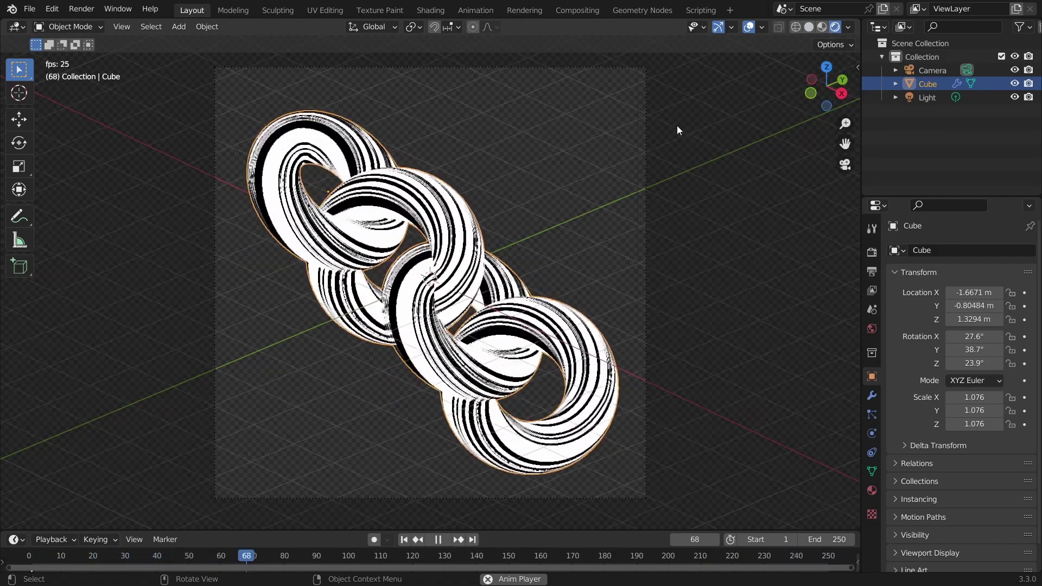
key("space")
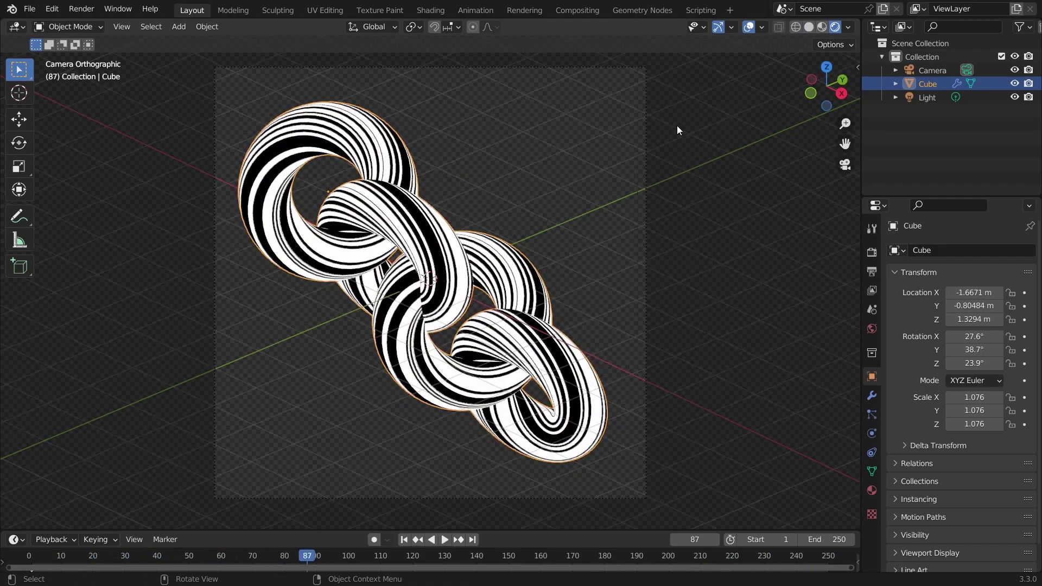